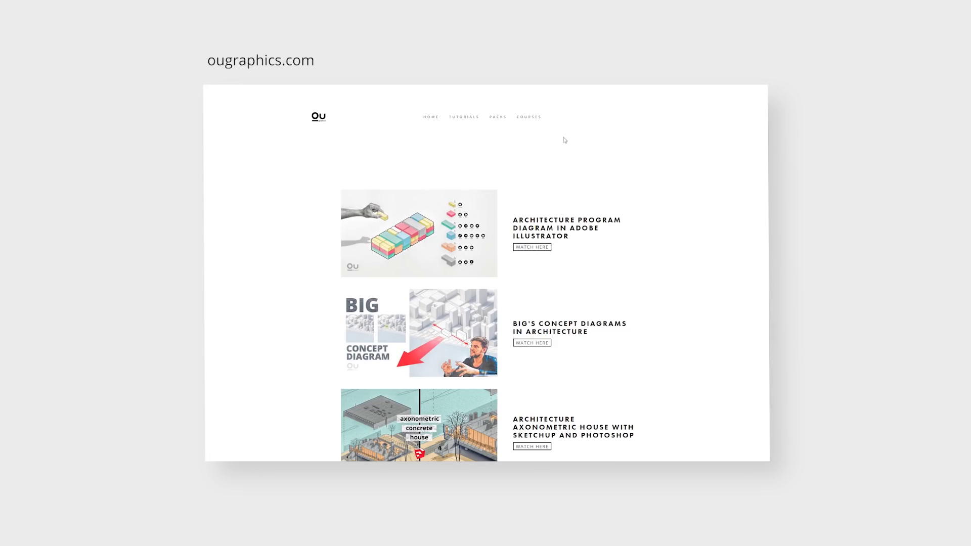
Step: View the Packs and Courses pages on ougraphics.com
click(498, 118)
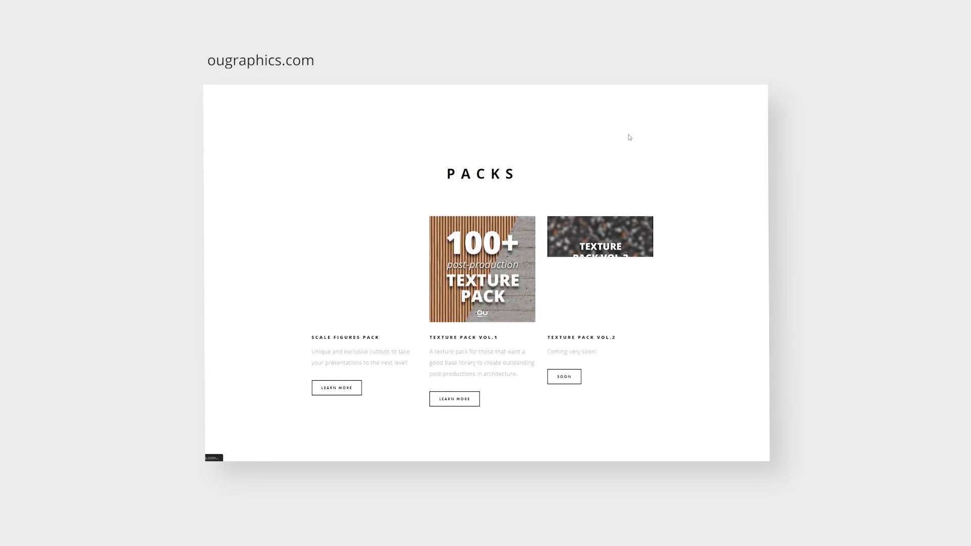
click(531, 118)
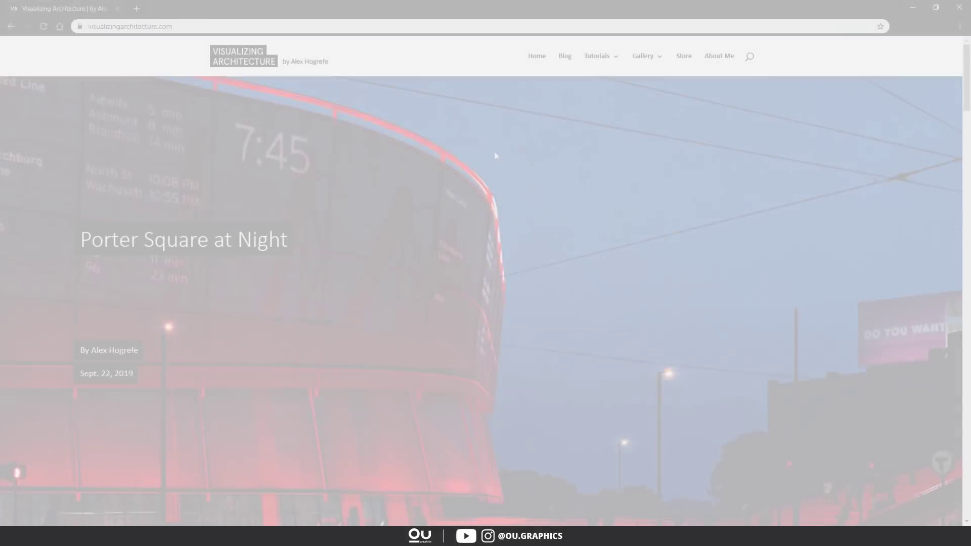
Step: Browse visualizingarchitecture.com: its recent posts, the "Porter Sq. Station: Existing Conditions" article, the tutorial lists and the image gallery
scroll(470, 111, down, 4)
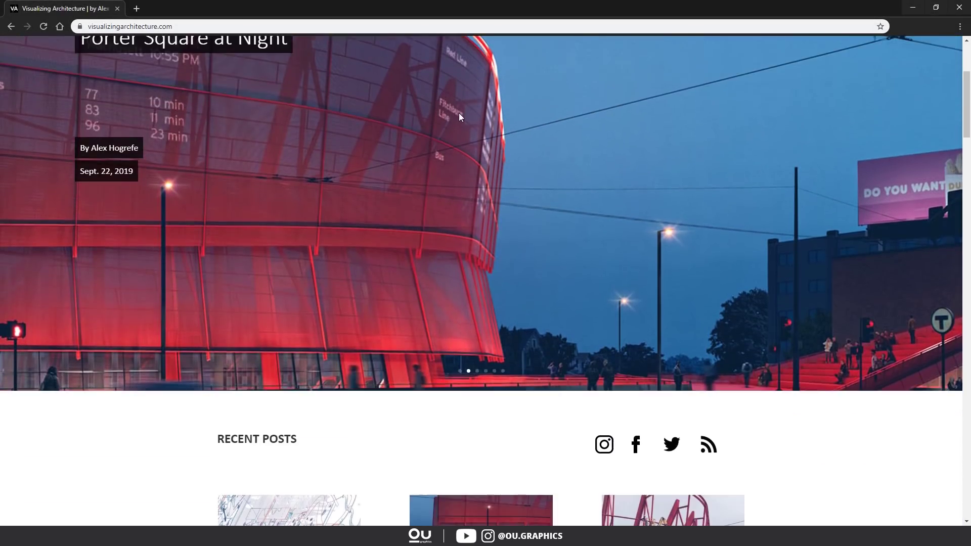
scroll(460, 113, down, 7)
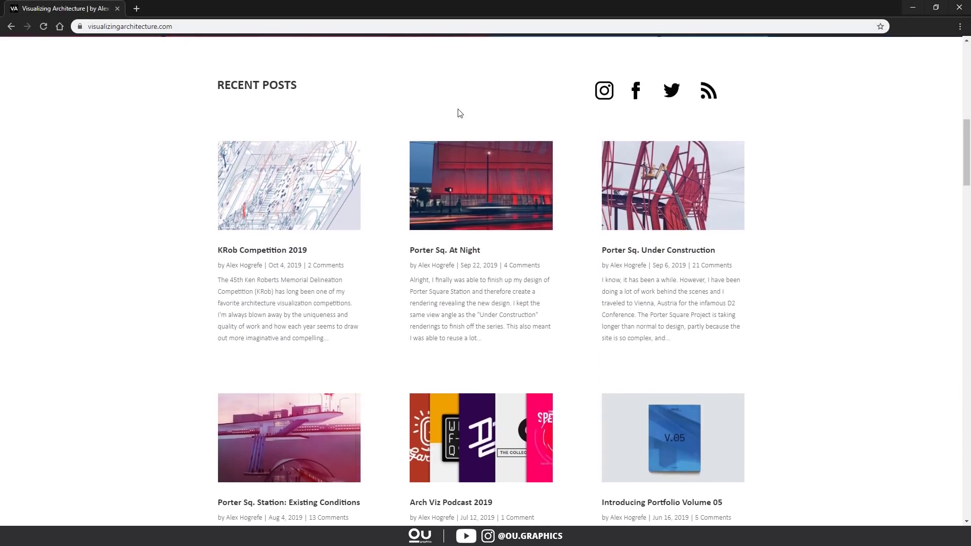
scroll(405, 253, down, 2)
click(299, 402)
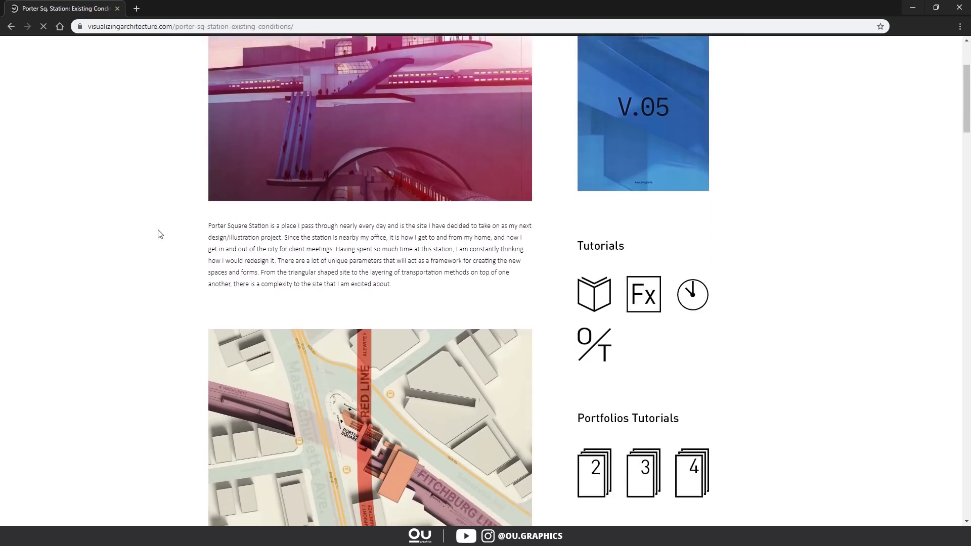
scroll(160, 233, down, 3)
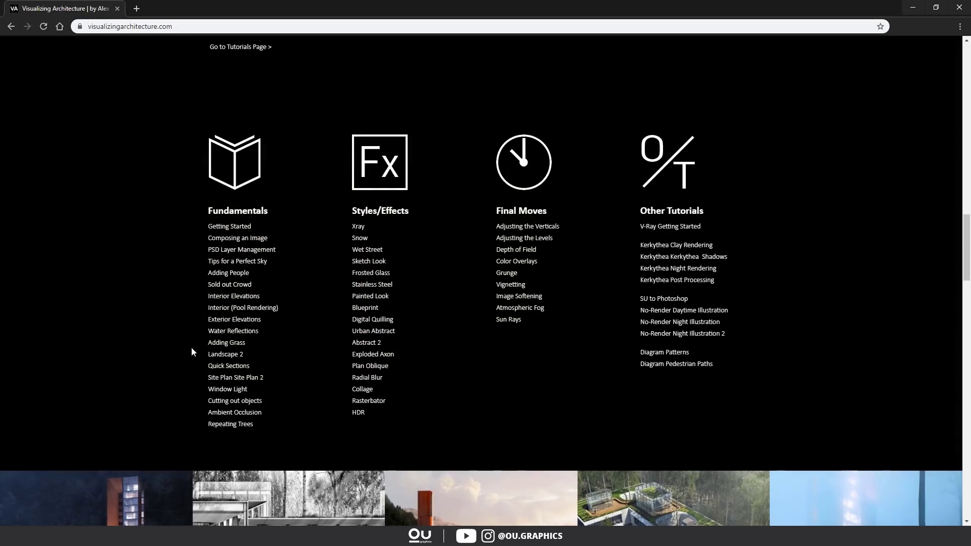
scroll(191, 347, down, 8)
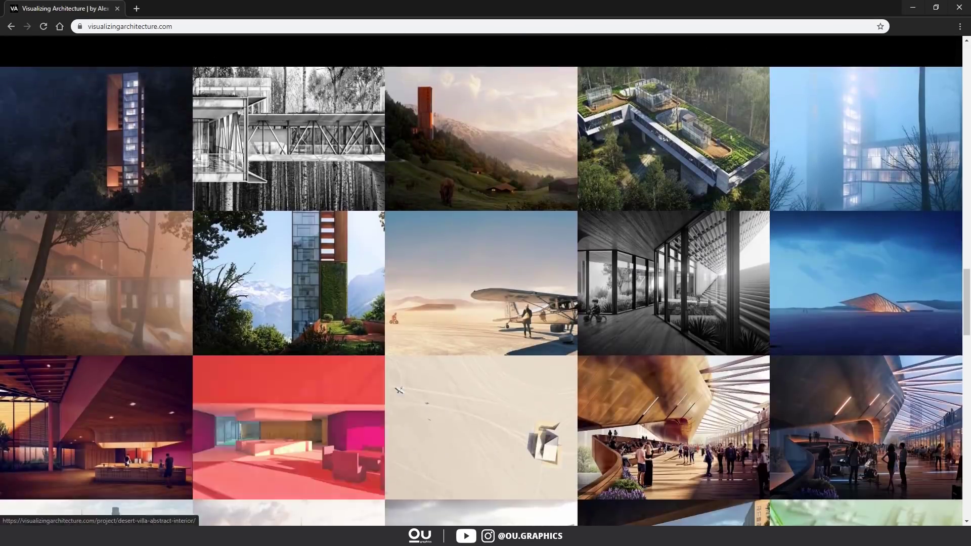
scroll(334, 405, down, 4)
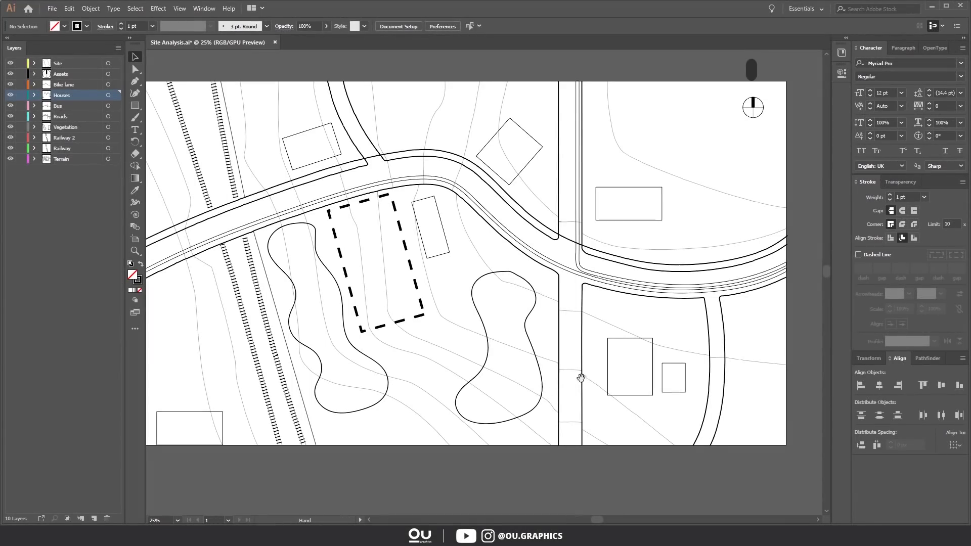
Step: Switch to Illustrator's Site Analysis file and hide every layer except Terrain
key(space)
drag(494, 321, 521, 342)
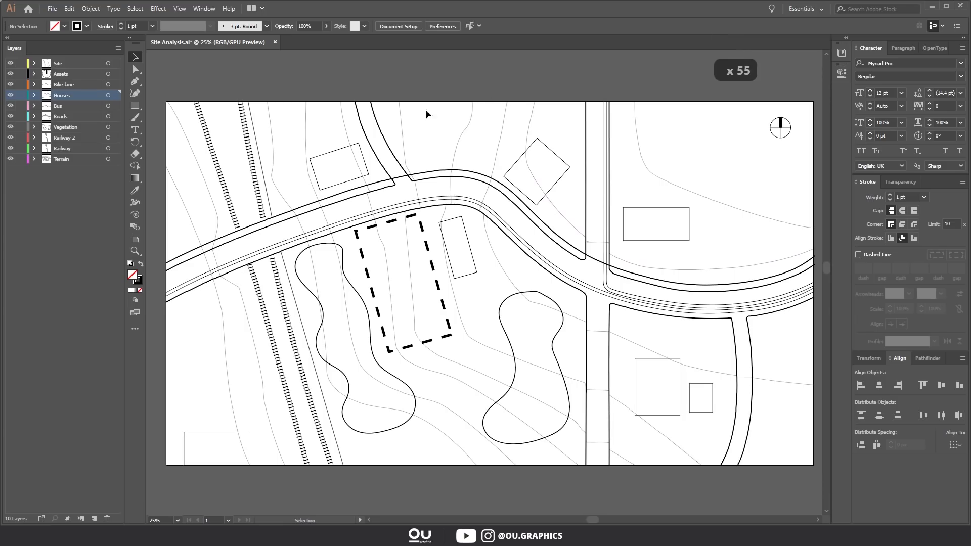
drag(10, 64, 14, 149)
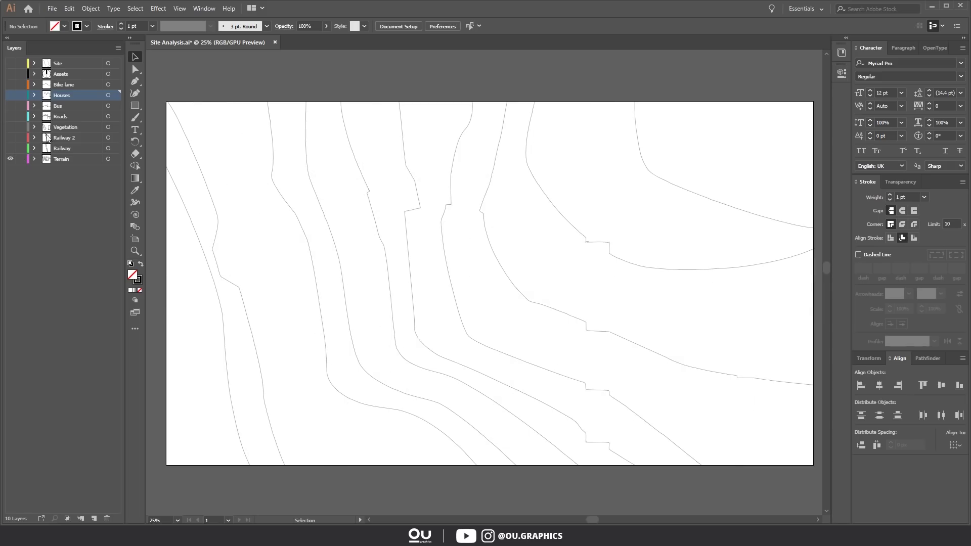
Step: Show the Roads, Houses, Site, Railway 2, Railway and Vegetation layers one after another
click(10, 117)
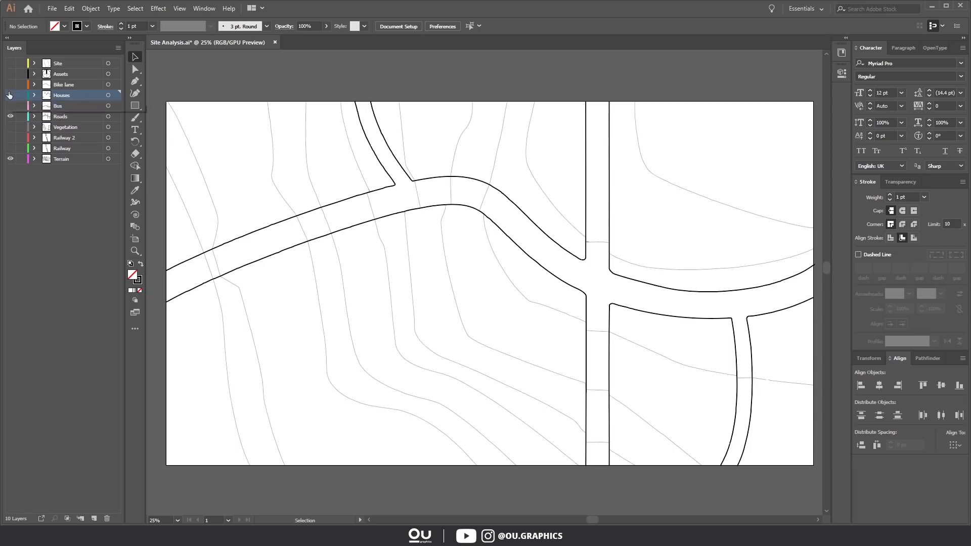
click(9, 95)
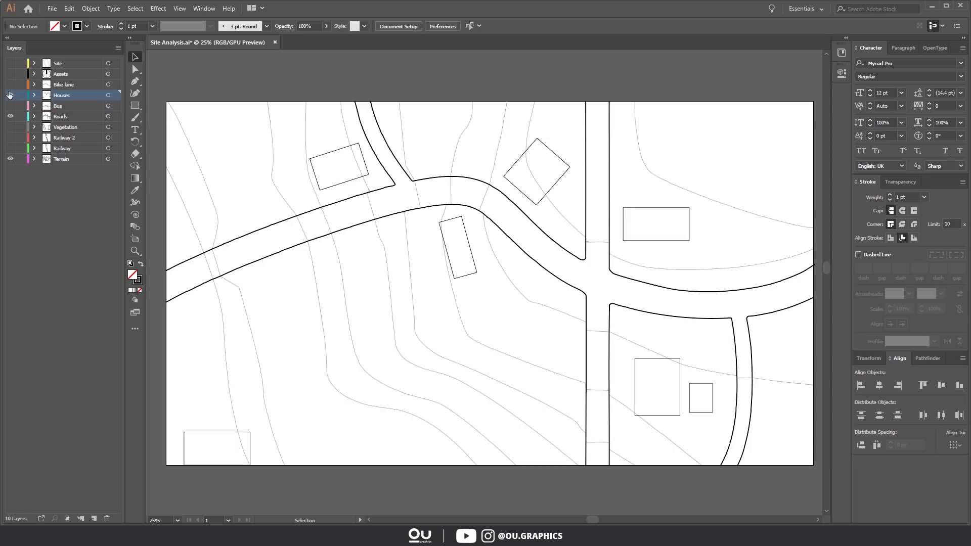
click(11, 64)
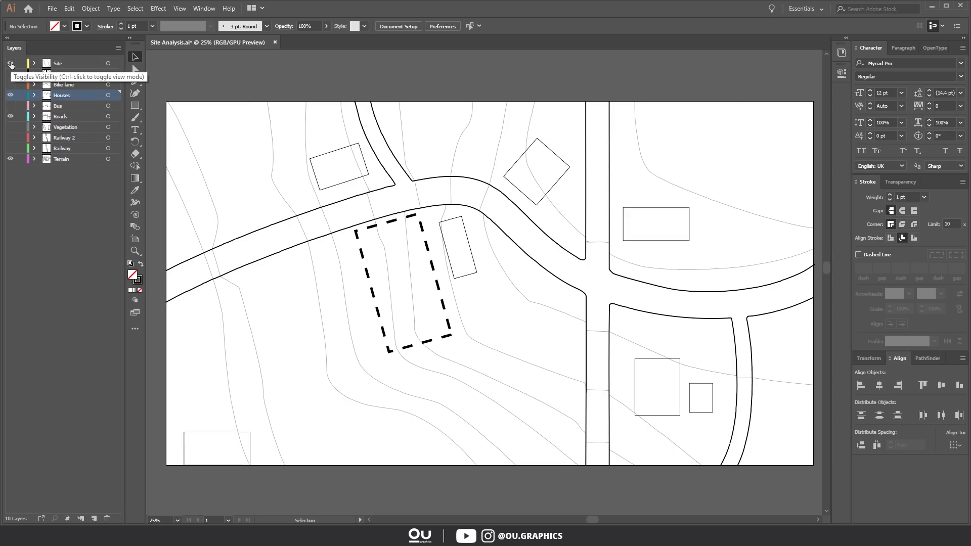
click(10, 138)
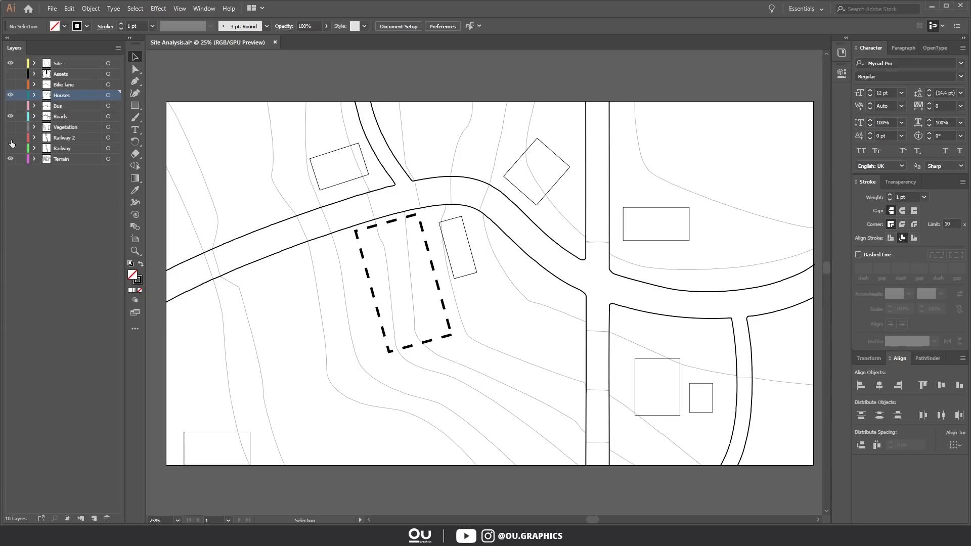
click(10, 148)
click(10, 148)
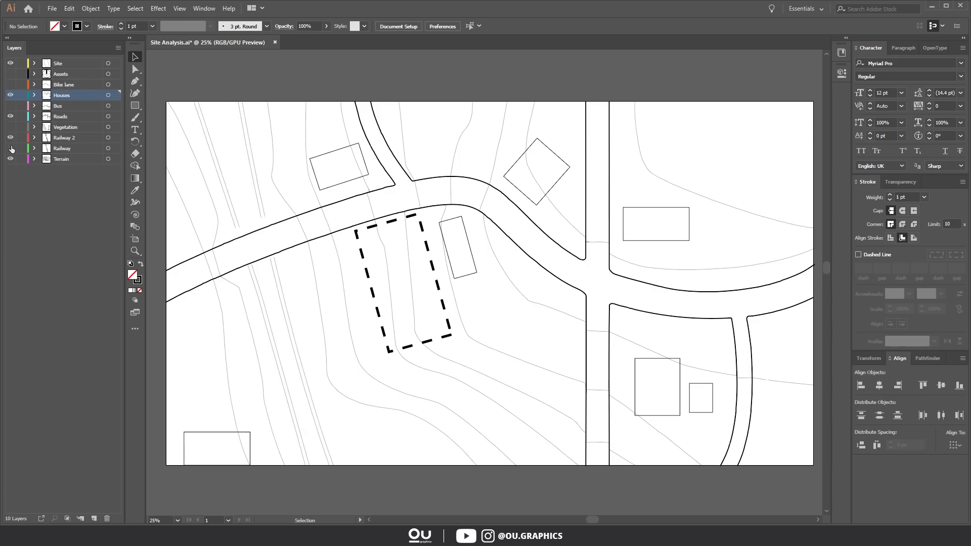
click(10, 148)
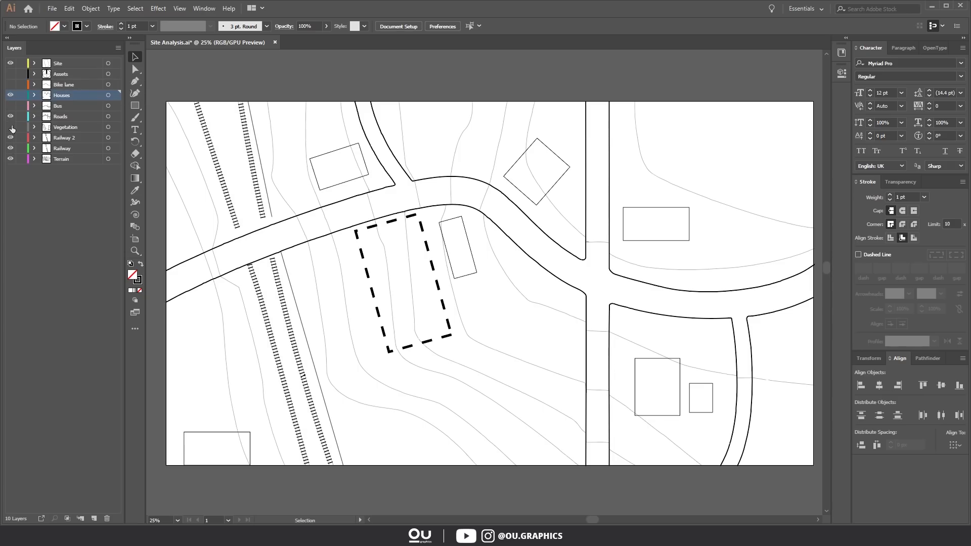
click(10, 127)
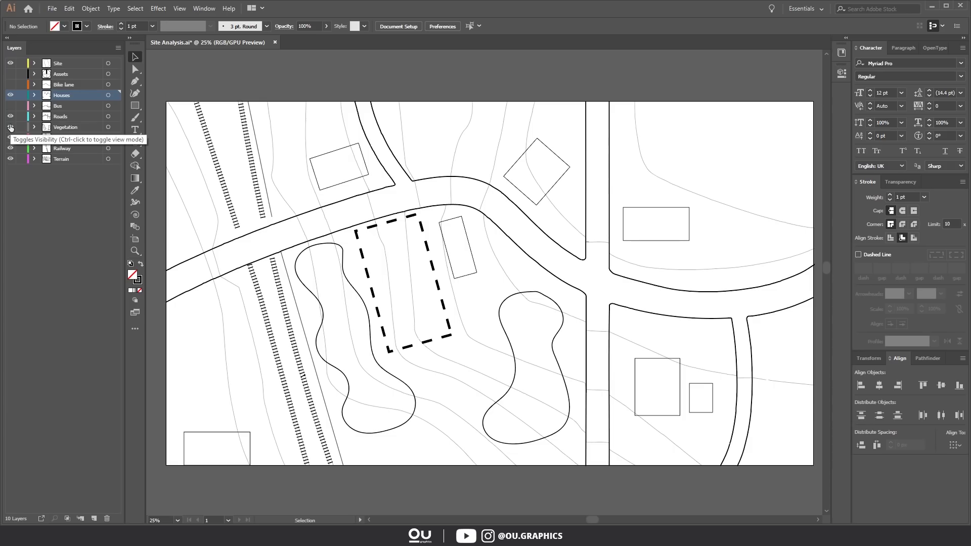
Step: Show the Bus, Bike lane and Assets layers, and save the Site Analysis file
click(11, 106)
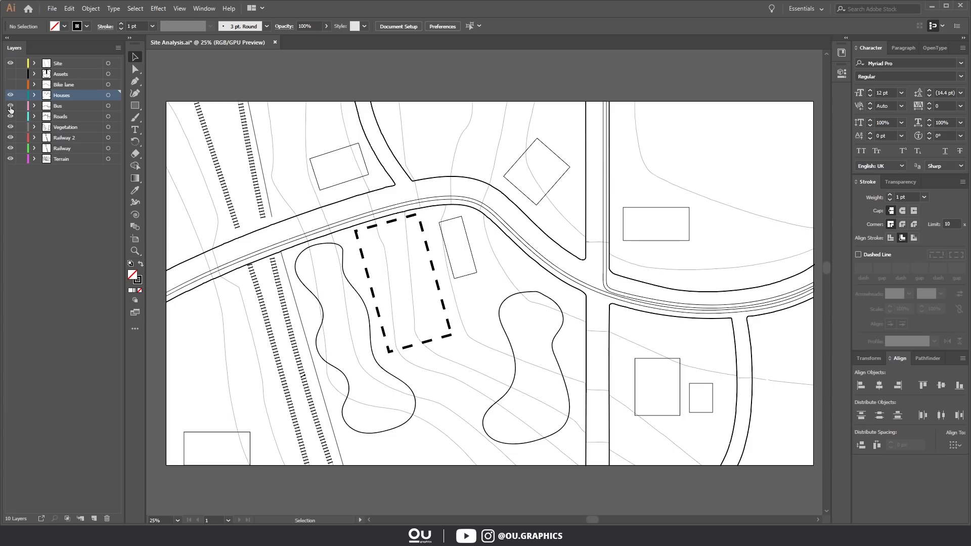
click(10, 84)
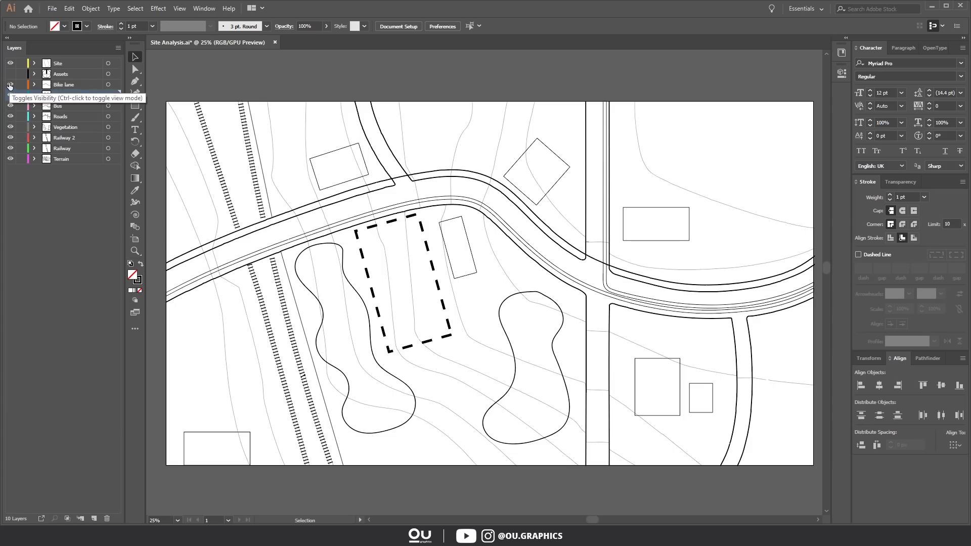
click(9, 85)
click(10, 85)
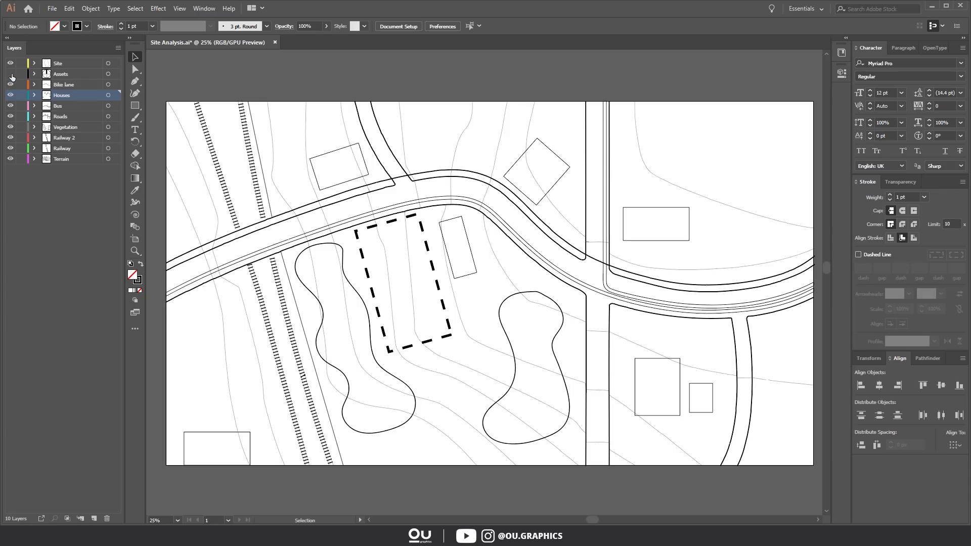
click(10, 74)
key(ctrl+s)
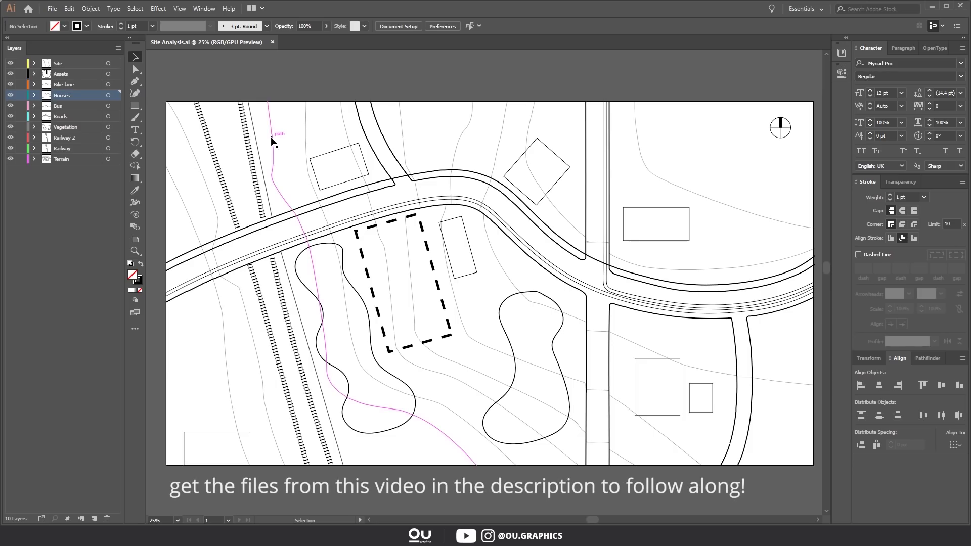
Step: Hide the Terrain layer with the contour lines and the Site layer with the dashed boundary, and save the file
click(271, 136)
click(11, 159)
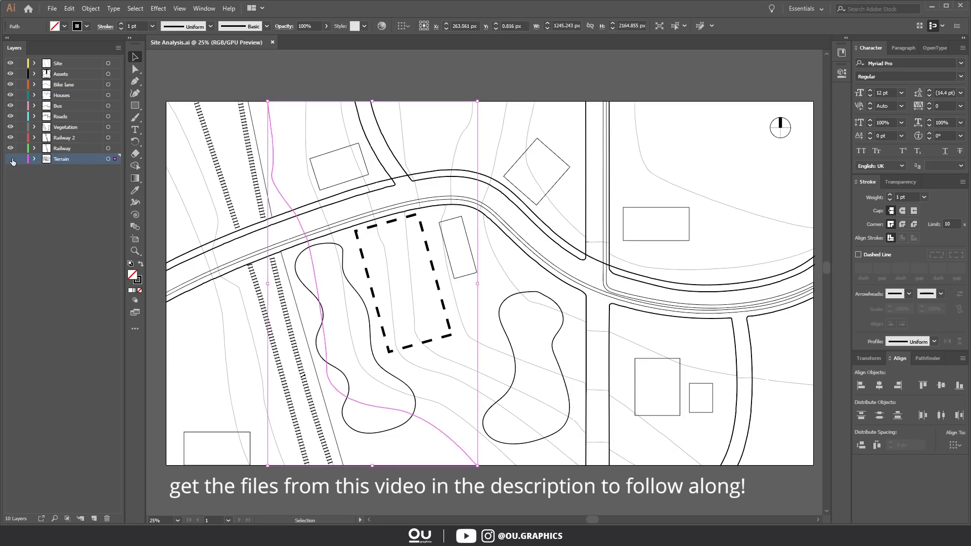
click(365, 229)
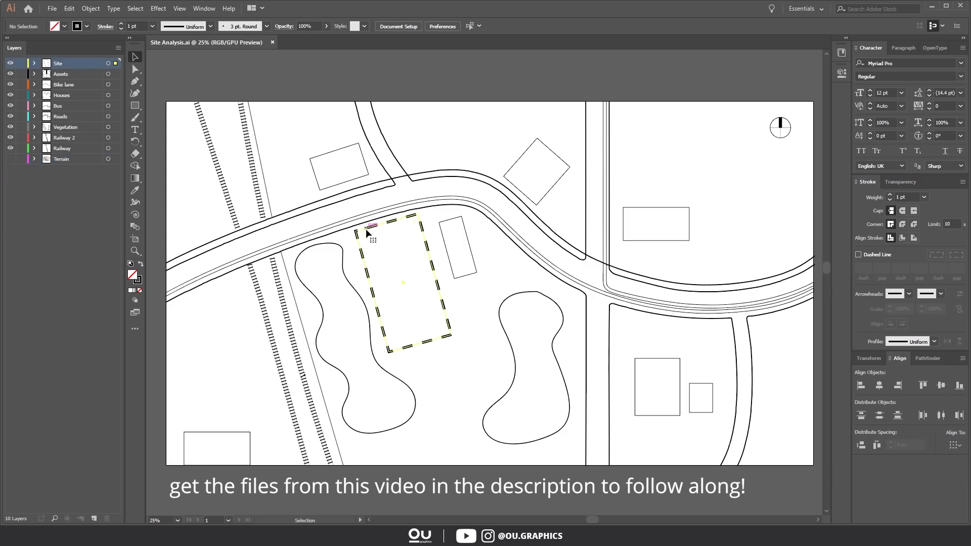
click(11, 64)
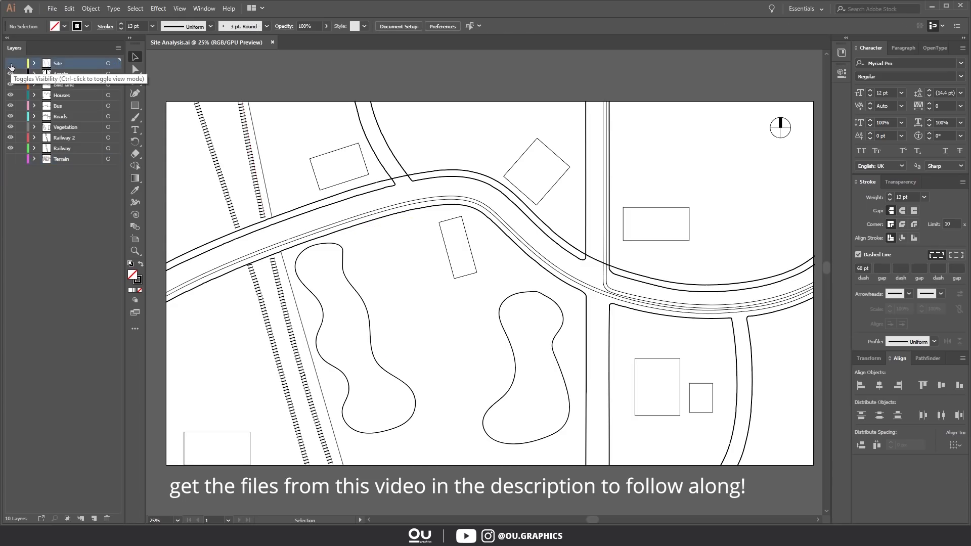
click(52, 8)
click(83, 93)
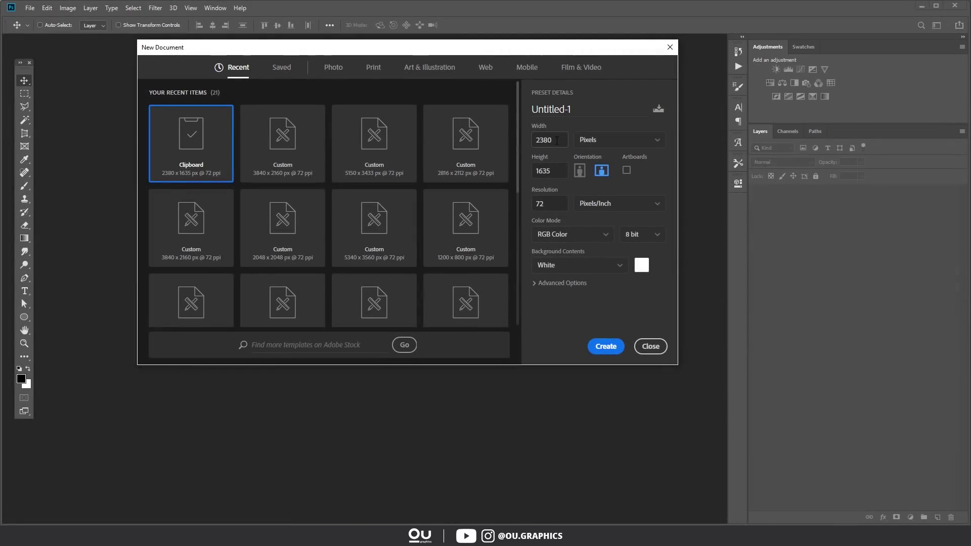
Step: Switch to Photoshop and create a new document 3840 pixels wide and 2160 pixels high
key(ctrl+a)
text(3840)
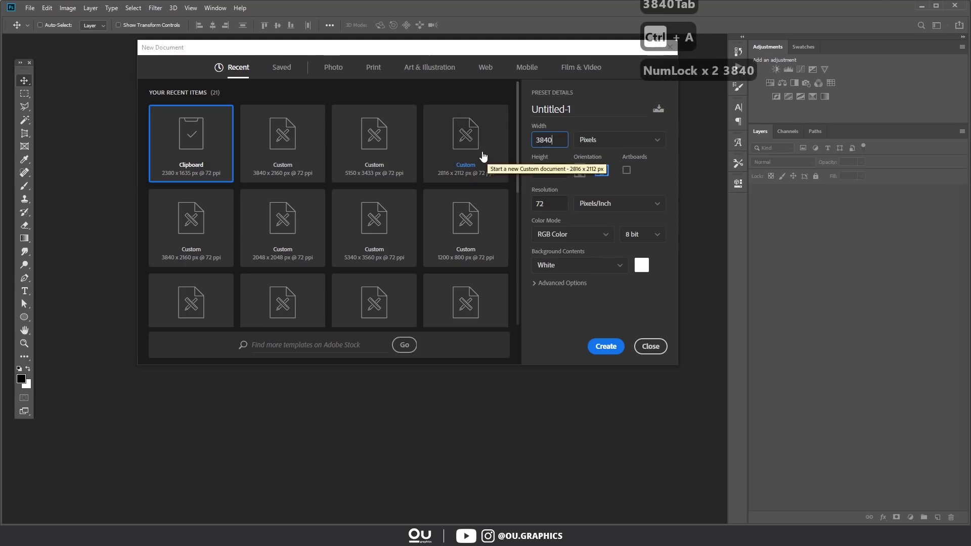
key(Tab)
text(2160)
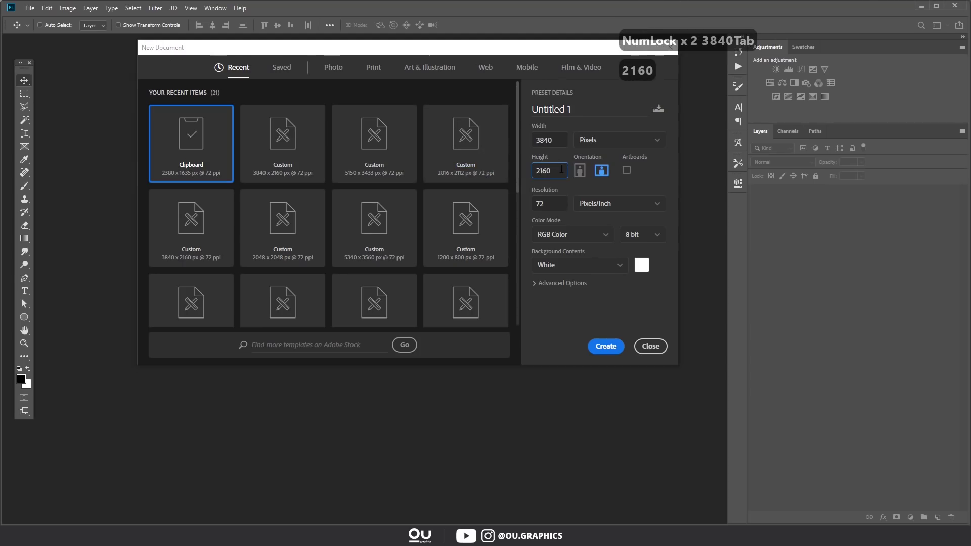
click(606, 346)
Step: Place the Site Analysis Illustrator file as a linked smart object cropped to Media Box
click(29, 8)
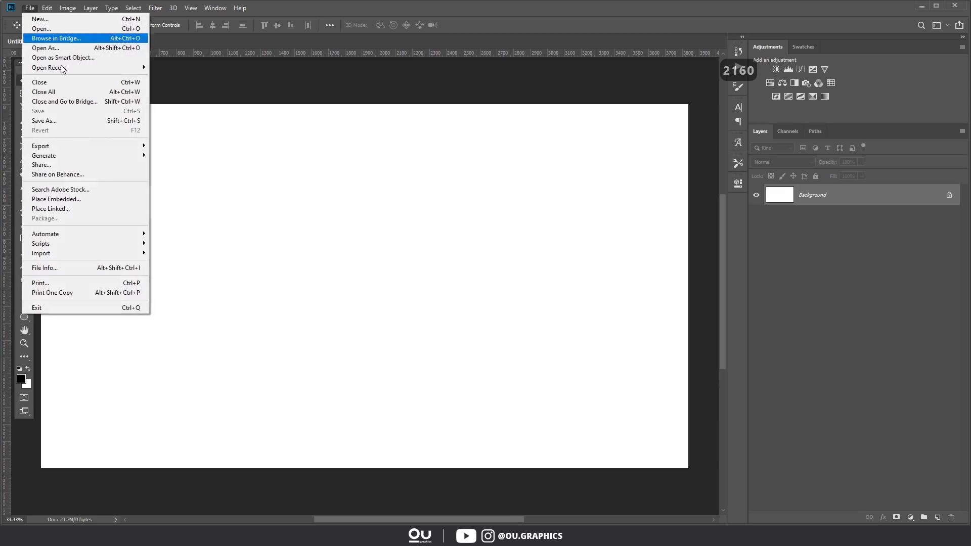
click(88, 209)
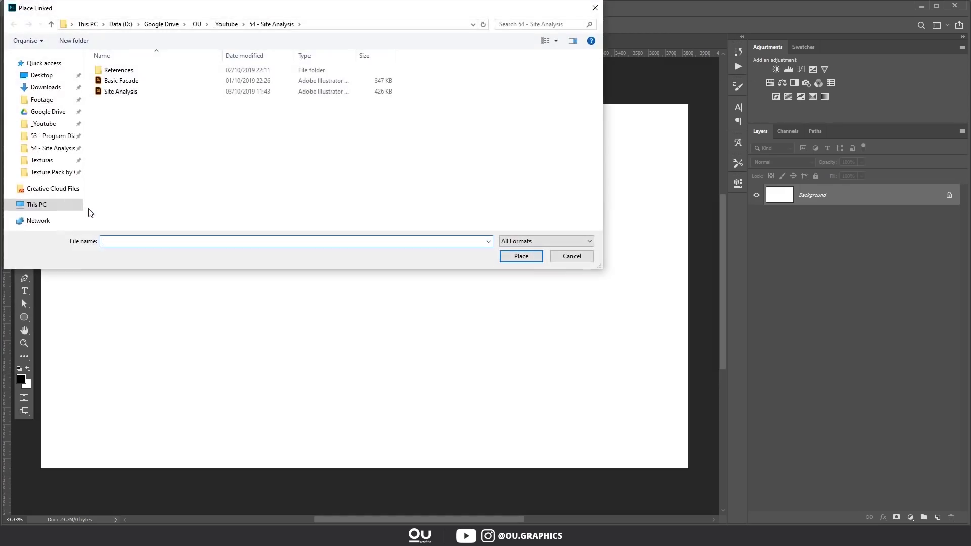
click(121, 91)
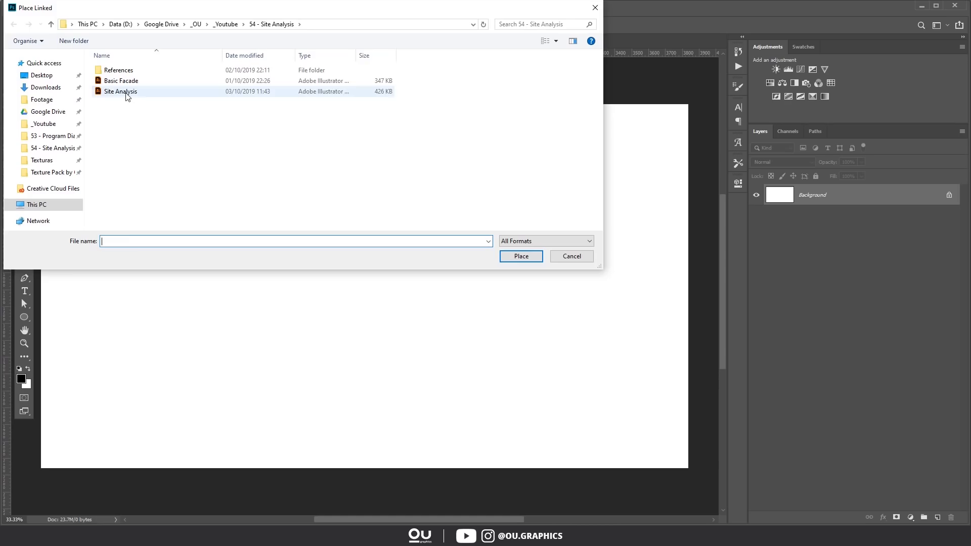
click(515, 258)
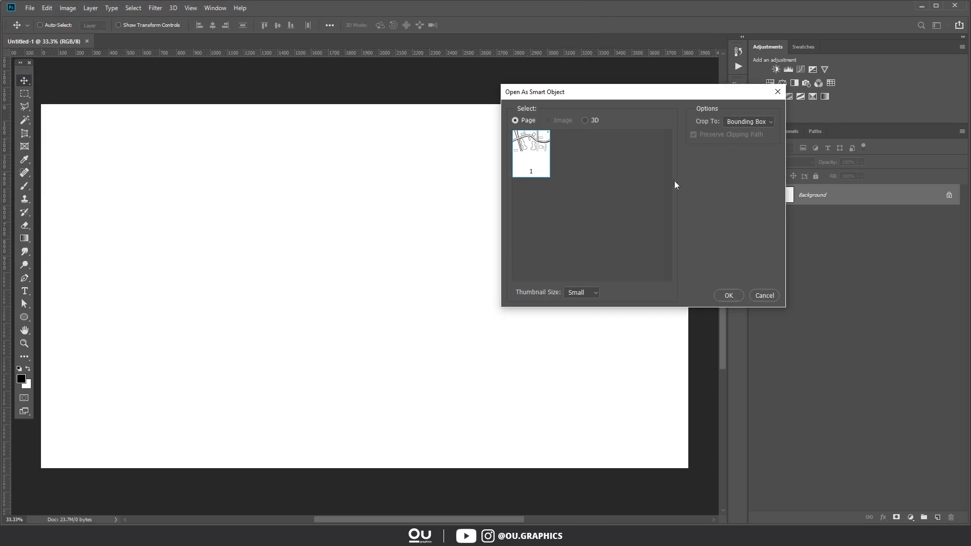
click(760, 123)
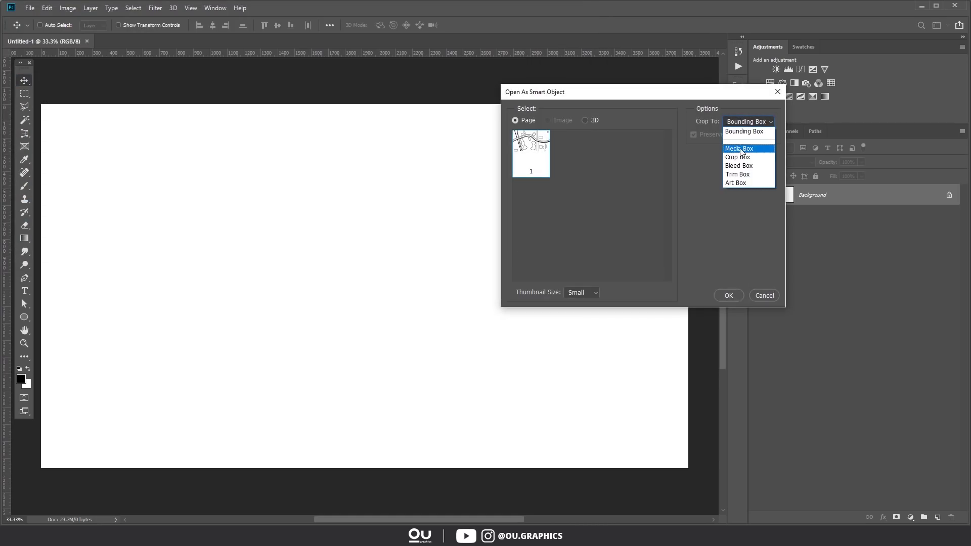
click(740, 148)
click(728, 295)
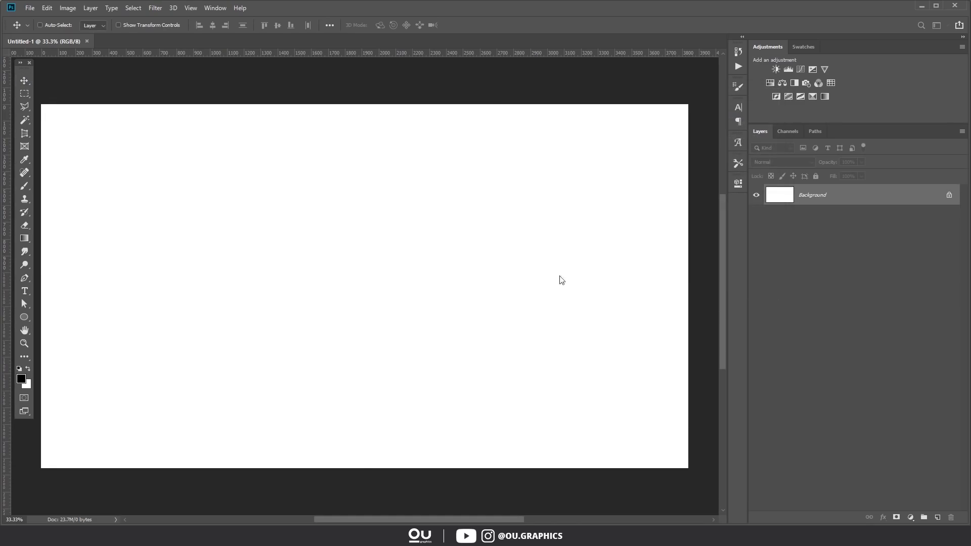
key(Return)
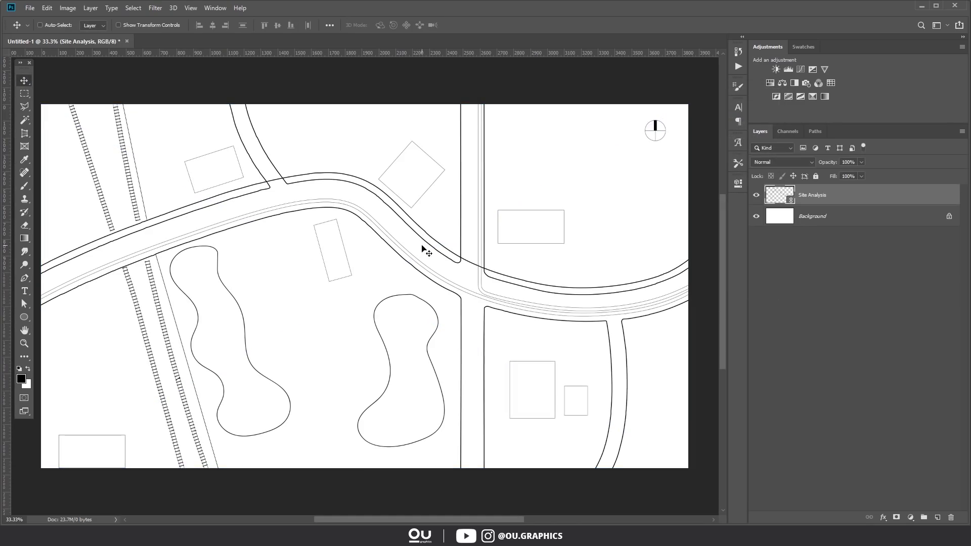
drag(321, 240, 353, 242)
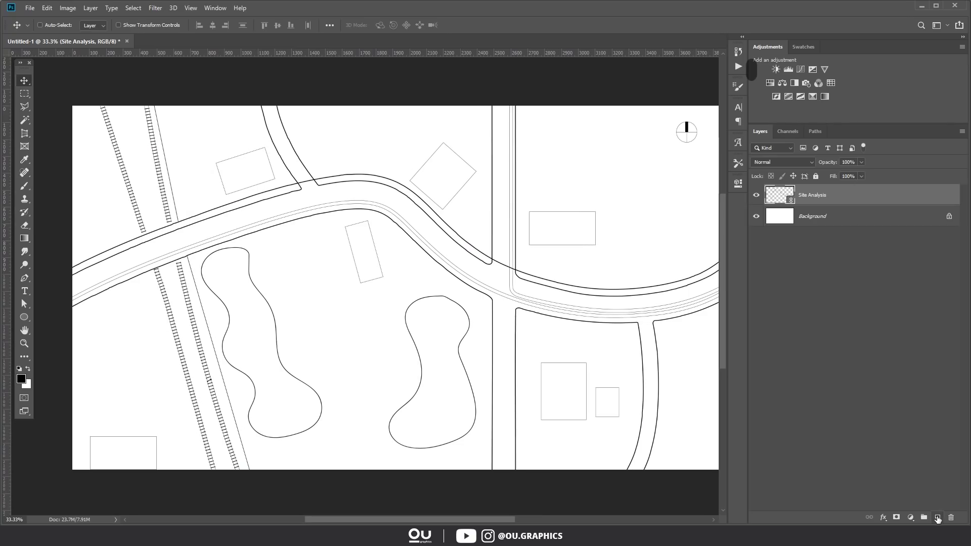
Step: Create a new layer named Roads above the Site Analysis layer
click(936, 518)
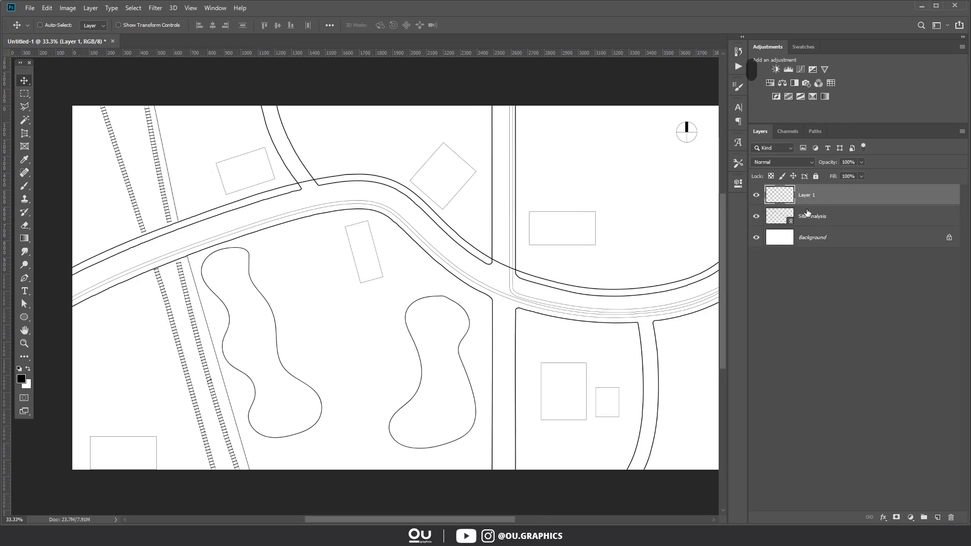
double_click(807, 196)
text(Roads)
key(Return)
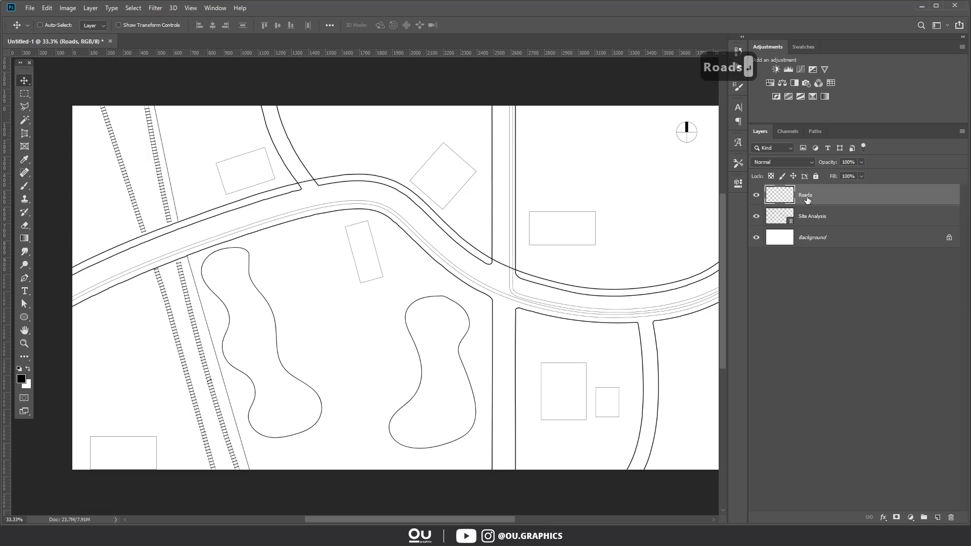
Step: Select the road areas of the Site Analysis linework with the Magic Wand and mask the Roads layer to that selection
click(819, 218)
key(w)
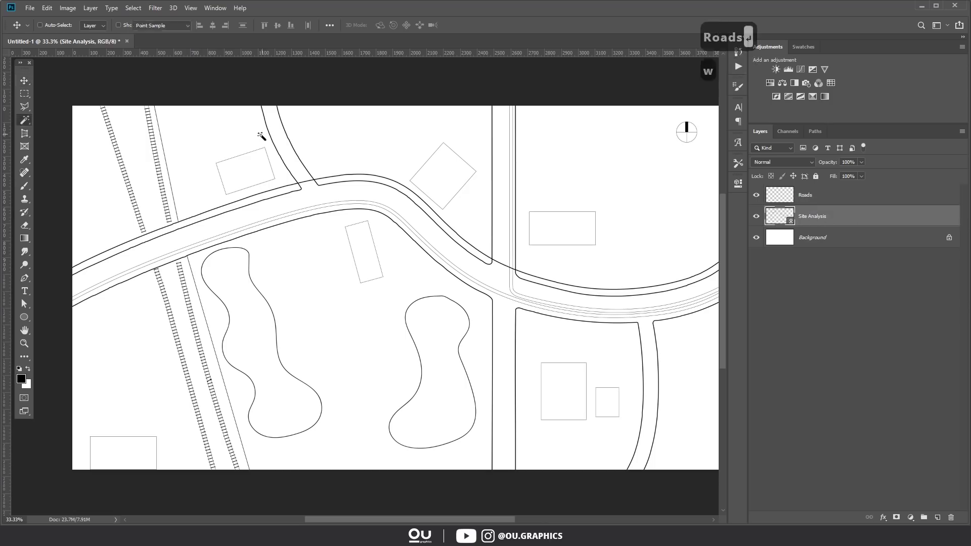
right_click(26, 121)
click(61, 130)
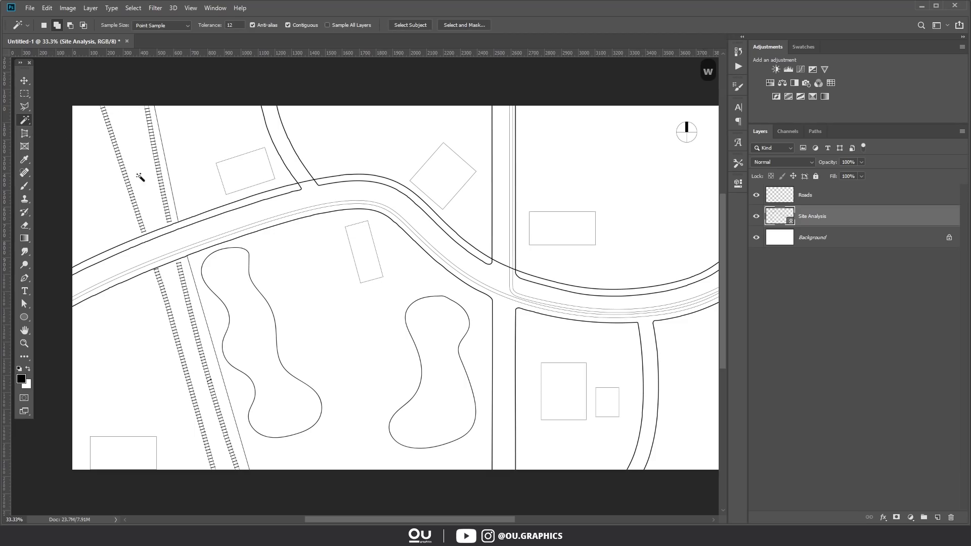
click(192, 223)
click(311, 188)
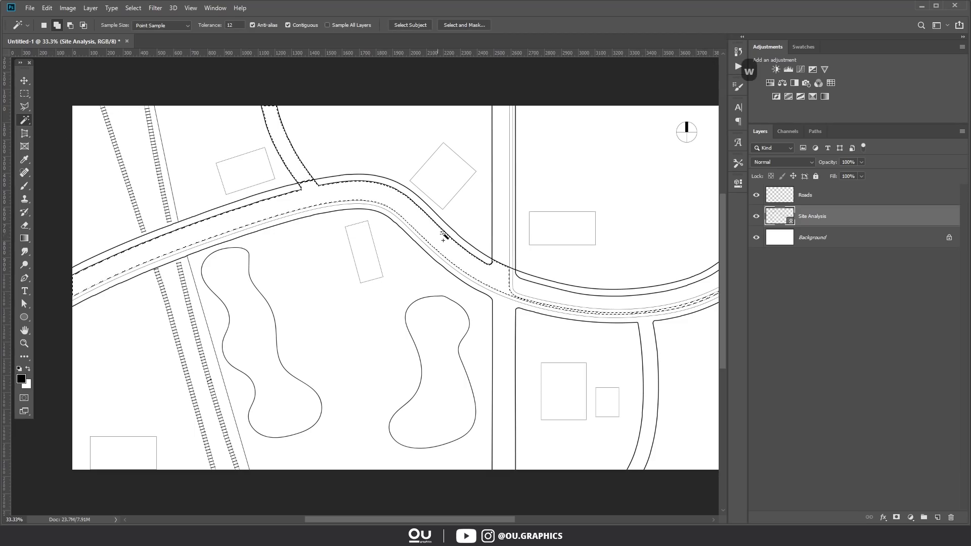
click(501, 258)
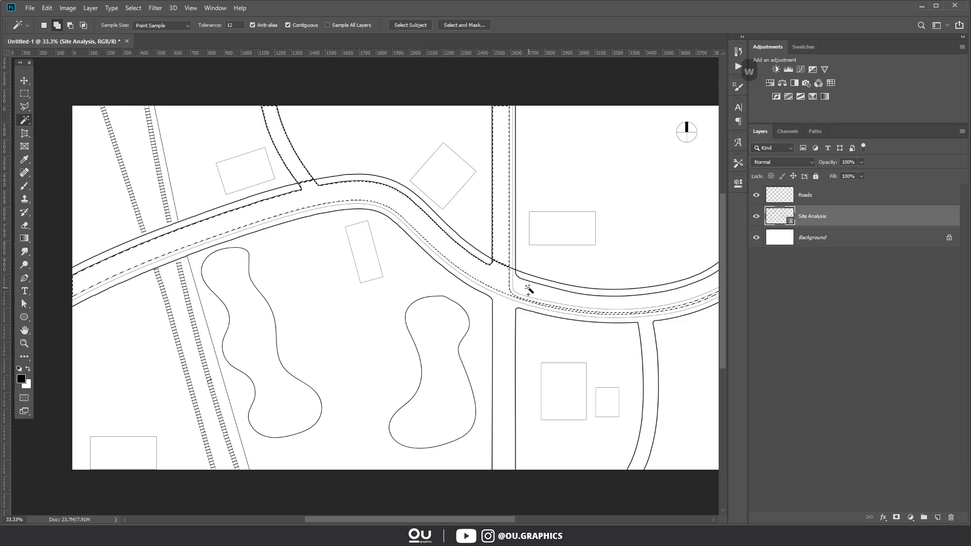
click(514, 320)
drag(622, 319, 593, 321)
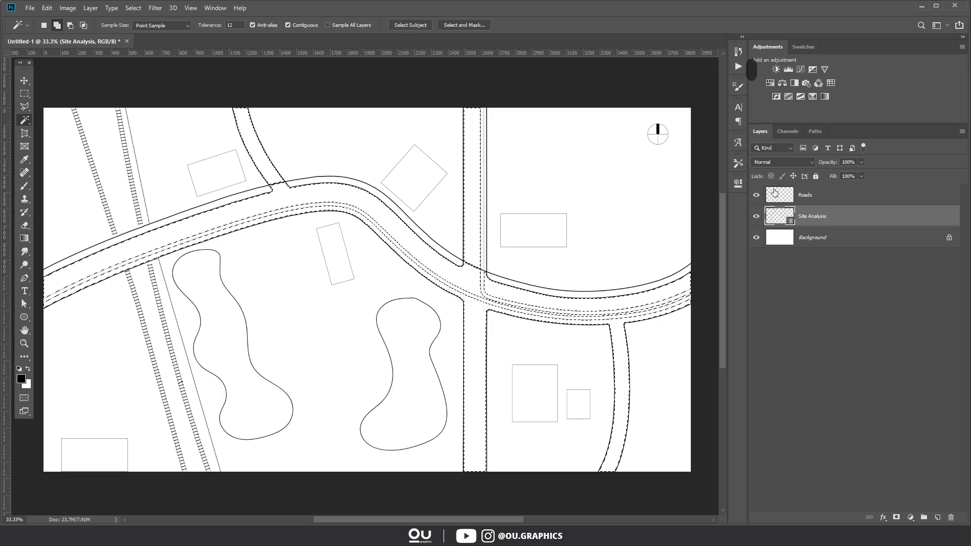
click(775, 193)
click(897, 517)
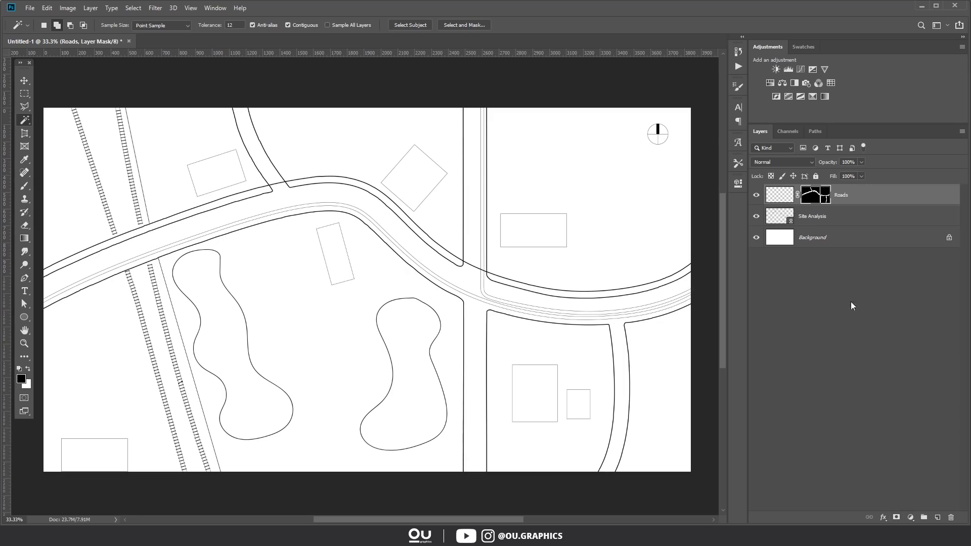
Step: Fill the Roads layer itself, not its mask, with light grey #d9d9d9
click(779, 195)
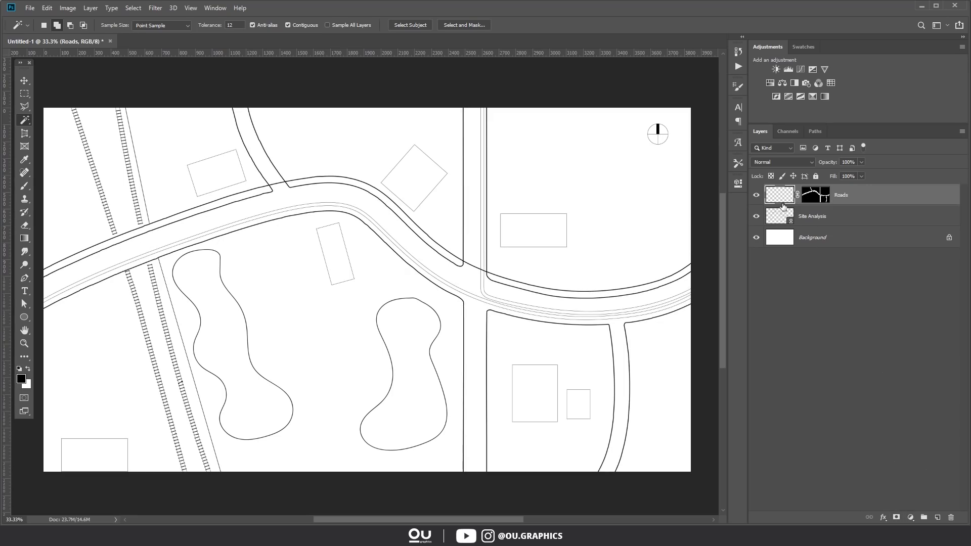
click(21, 379)
drag(621, 169, 611, 179)
click(842, 153)
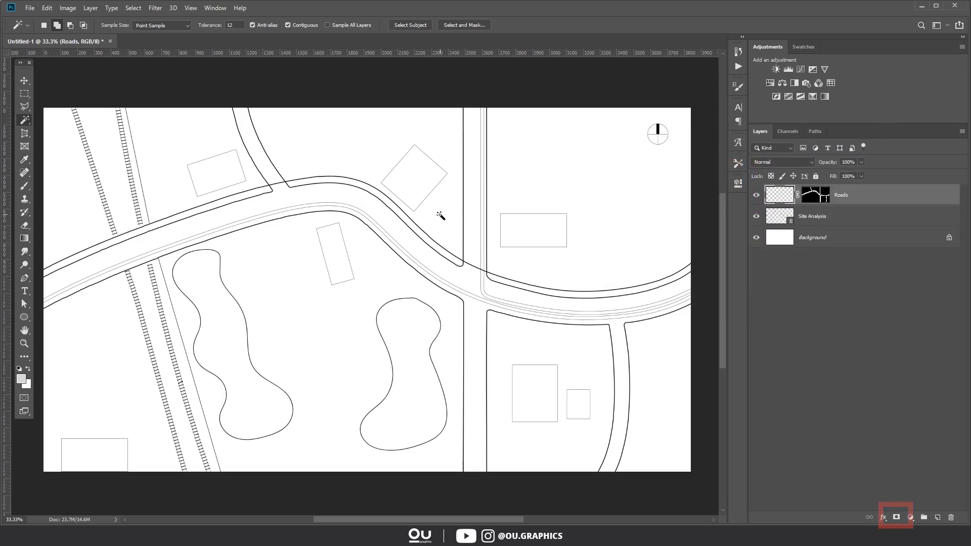
key(alt+BackSpace)
key(alt+BackSpace)
key(alt+BackSpace)
key(alt+BackSpace)
key(alt+BackSpace)
mouse_move(519, 223)
mouse_down()
mouse_move(553, 224)
mouse_move(520, 224)
mouse_up()
Step: Bring the Paper Texture 02 - OU image from the texture pack folder into the document and position it on the canvas
key(v)
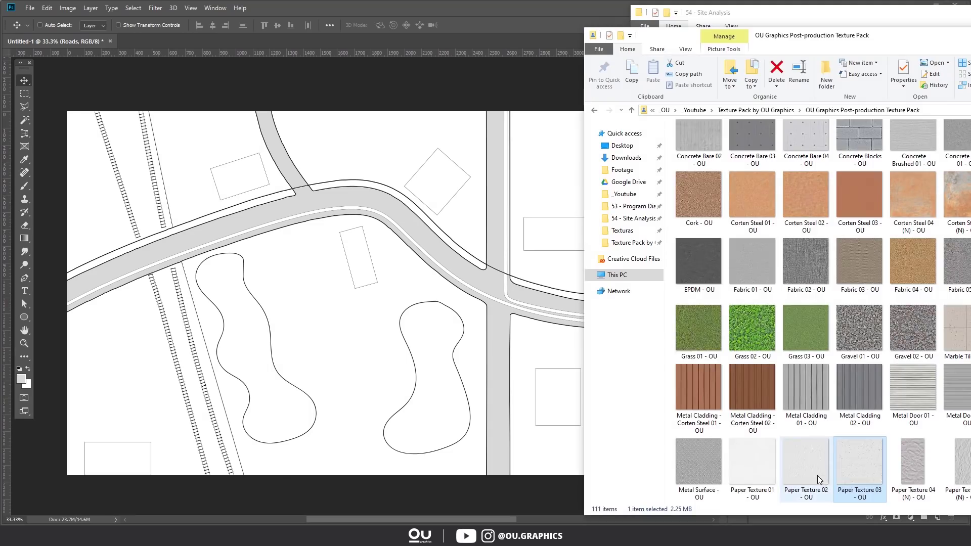
drag(819, 478, 444, 329)
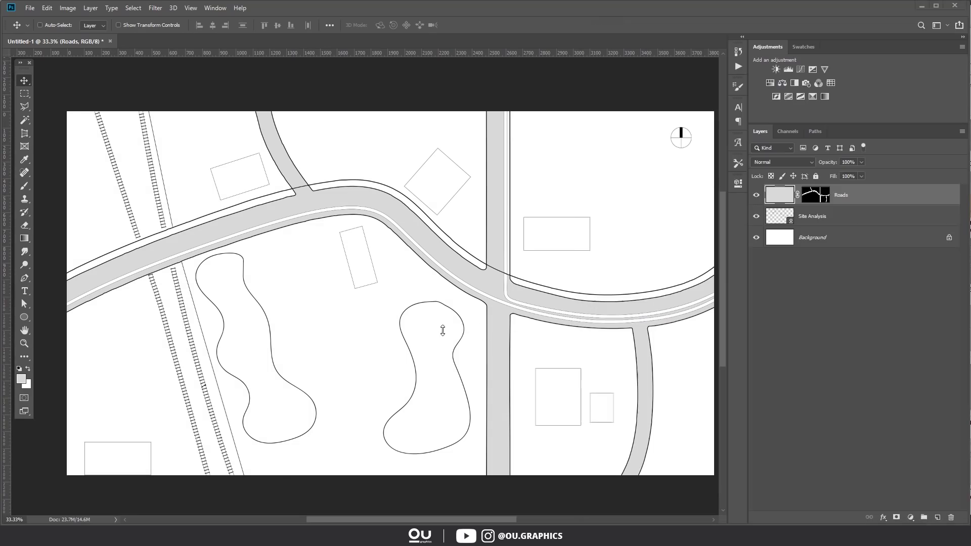
drag(565, 122, 370, 315)
key(Return)
Step: Duplicate the paper texture side by side across the lower part of the canvas and merge the copies
drag(297, 387, 148, 253)
shift+click(823, 216)
key(ctrl+e)
drag(167, 351, 318, 351)
key(ctrl+e)
scroll(283, 321, up, 5)
scroll(283, 322, down, 8)
drag(211, 334, 511, 334)
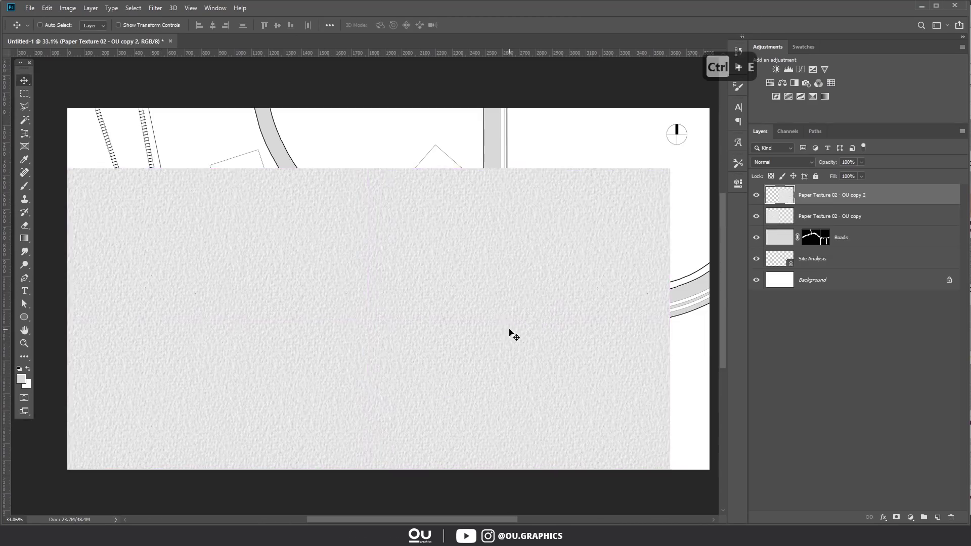
key(ctrl+e)
Step: Extend the paper texture with further copies over the rest of the canvas and merge them into one layer
scroll(377, 327, down, 1)
drag(343, 445, 344, 172)
key(ctrl+e)
drag(299, 262, 157, 284)
drag(156, 283, 384, 281)
scroll(385, 281, down, 1)
shift+click(836, 217)
key(ctrl+e)
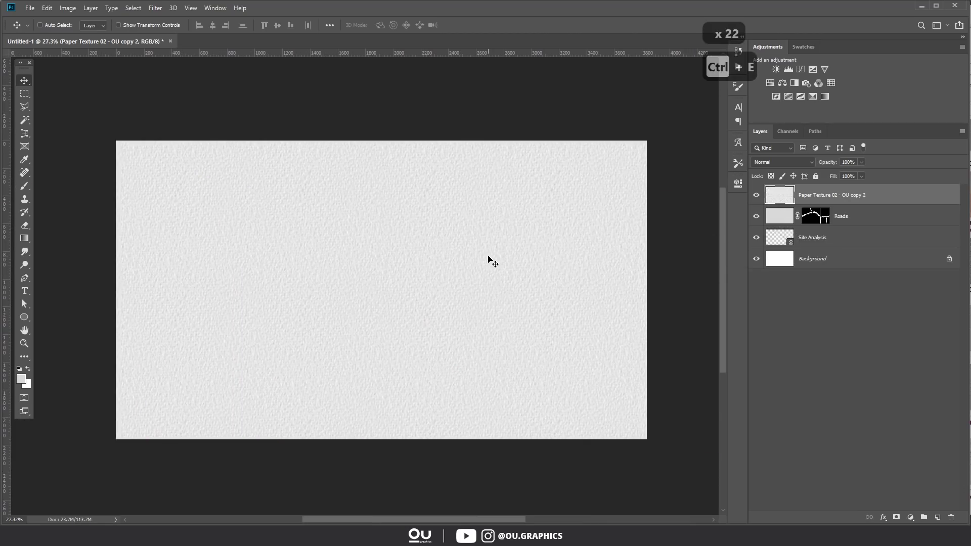
Step: Move the merged paper texture layer directly above the Background and set its opacity to 13%
drag(805, 200, 805, 247)
drag(830, 174, 821, 174)
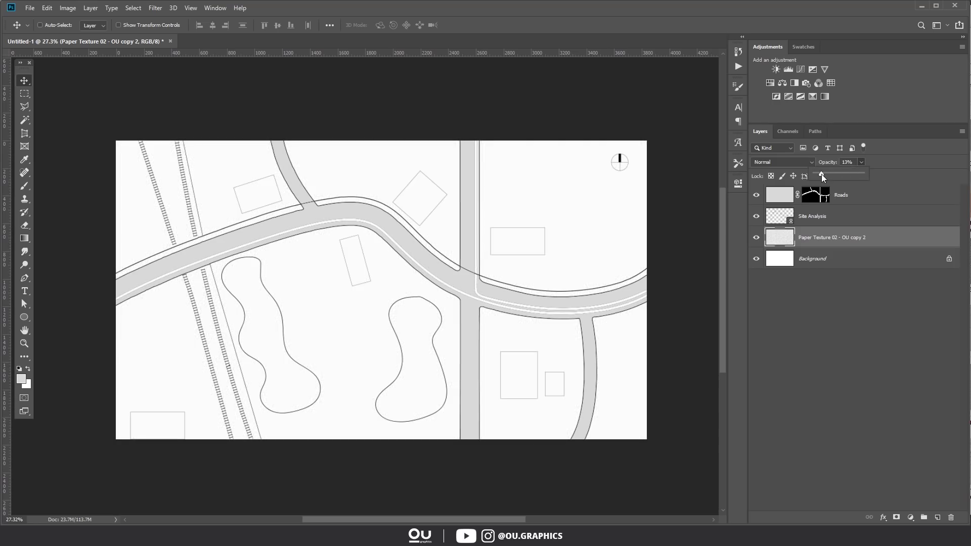
Step: Add a new layer above the paper texture and fill it with a light warm cream colour
click(937, 517)
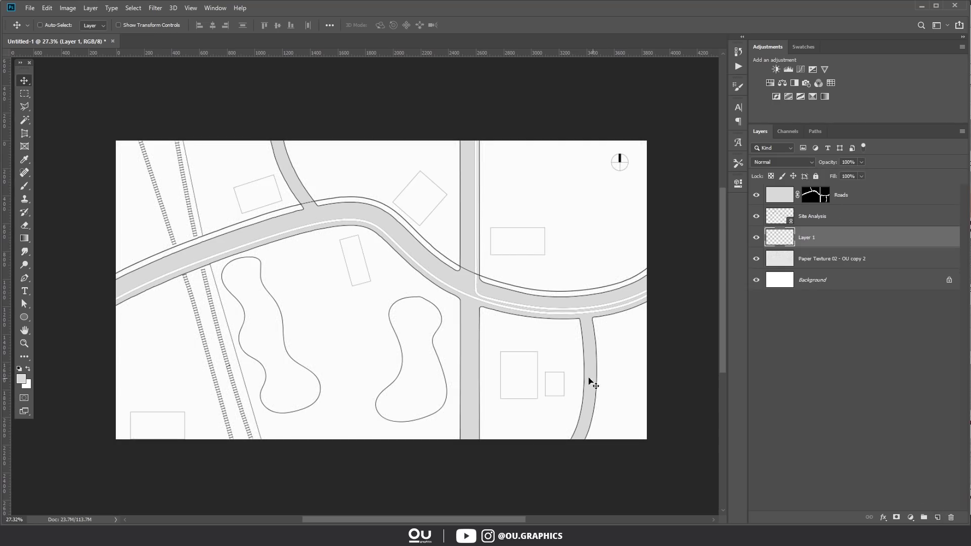
click(21, 380)
drag(758, 277, 759, 270)
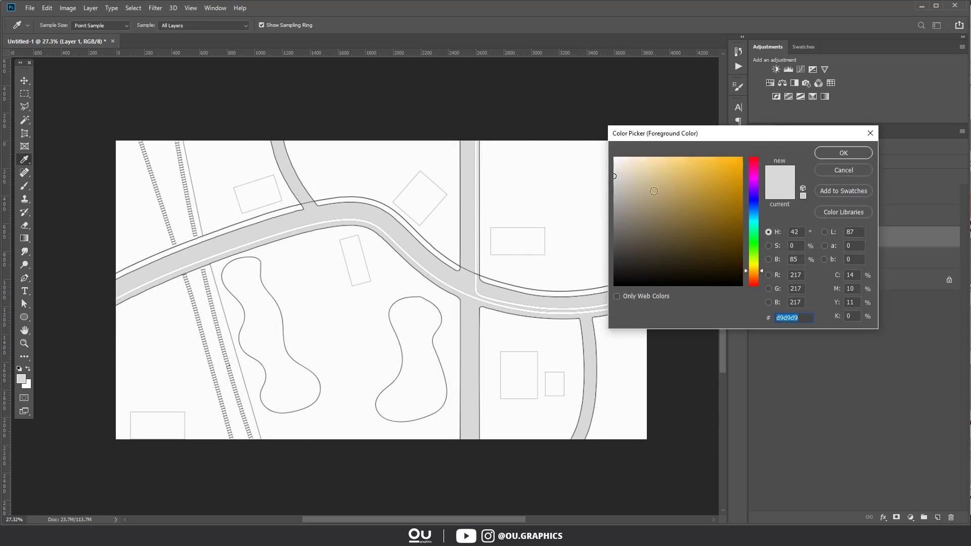
click(843, 153)
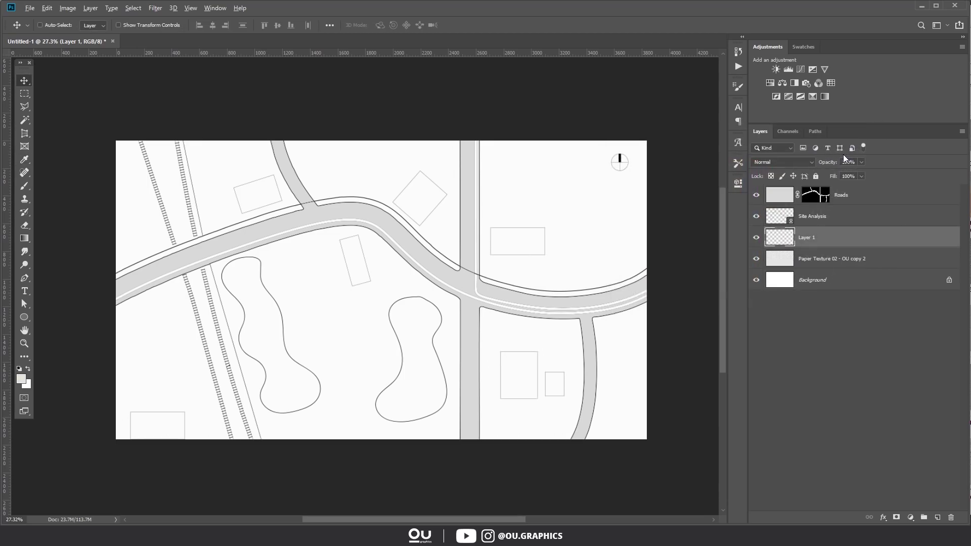
key(alt+BackSpace)
Step: Set the cream layer's blend mode to Color and check the tinted paper texture with the Site Analysis linework shown
click(774, 163)
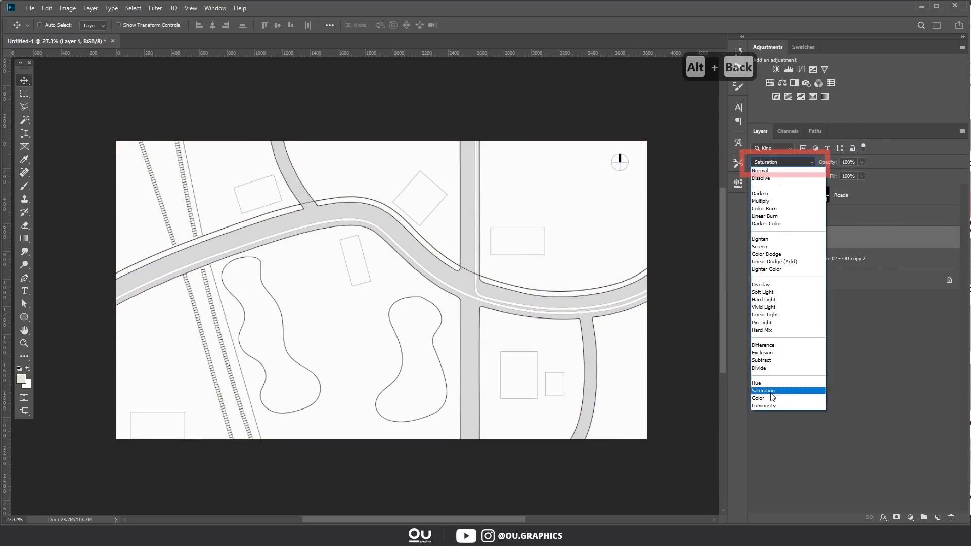
click(770, 396)
scroll(303, 296, up, 6)
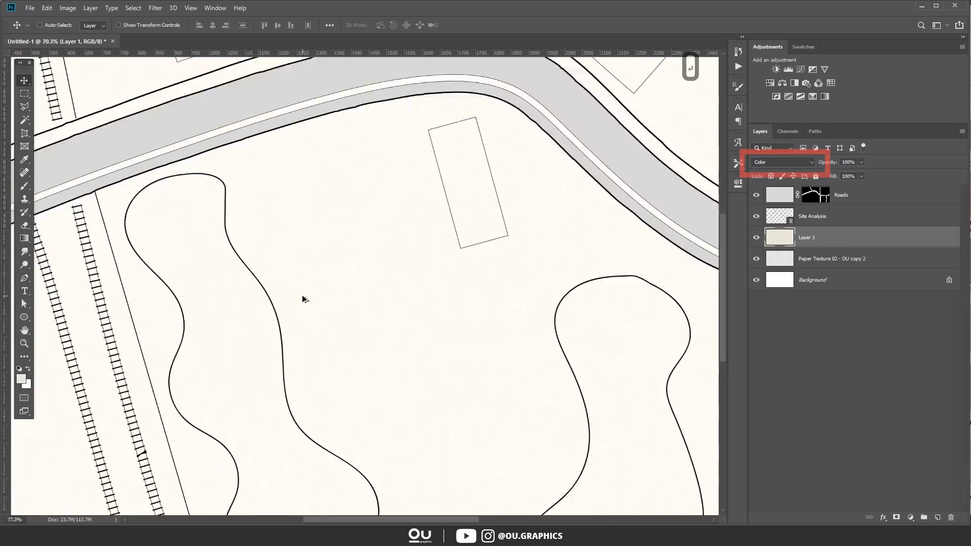
scroll(303, 293, down, 3)
click(798, 260)
scroll(539, 263, down, 1)
scroll(540, 261, down, 1)
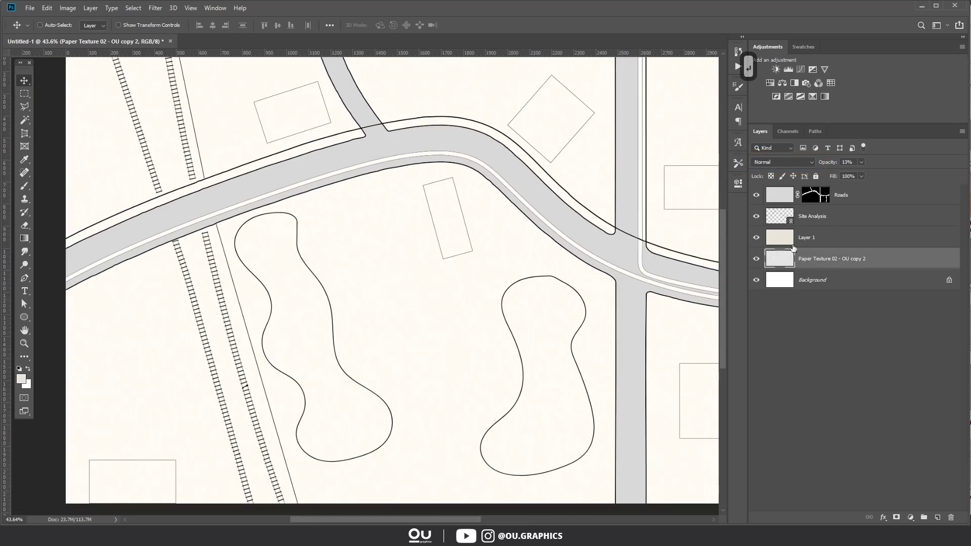
click(805, 239)
scroll(227, 368, down, 3)
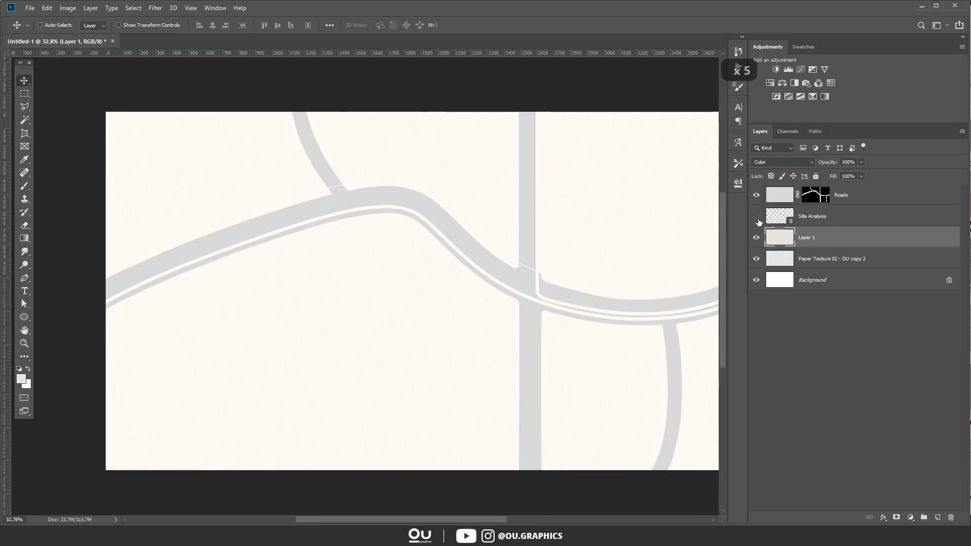
click(757, 218)
Step: Create a new layer named Railway above the Roads layer
click(841, 196)
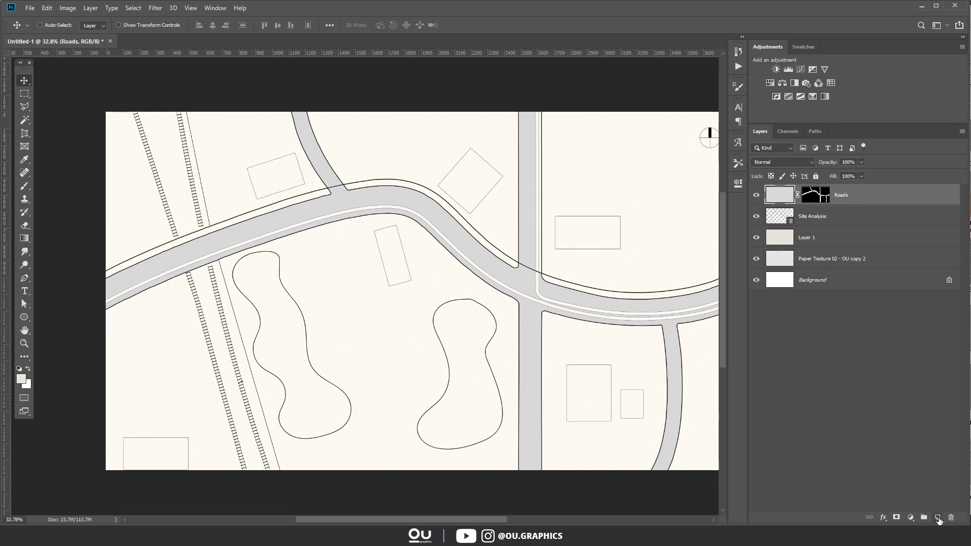
click(937, 517)
double_click(809, 195)
text(Railway)
key(Return)
Step: Outline the whole railway strip, from above the canvas to below it, with a Polygonal Lasso selection
key(l)
click(116, 107)
click(234, 479)
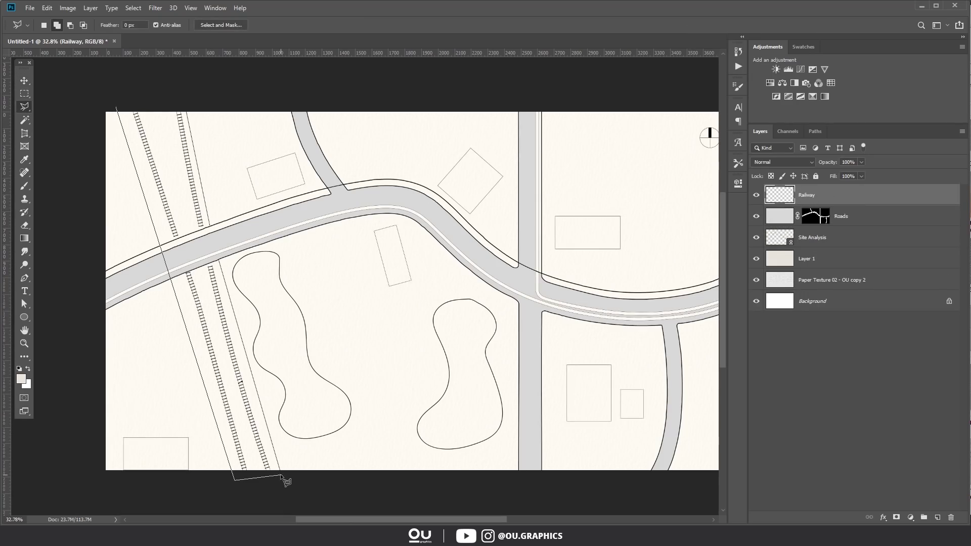
click(281, 474)
click(183, 95)
click(126, 97)
click(116, 107)
Step: Fill the railway selection with red-orange #ec573e, deselect it, and set the Railway layer's blend mode to Multiply
click(21, 378)
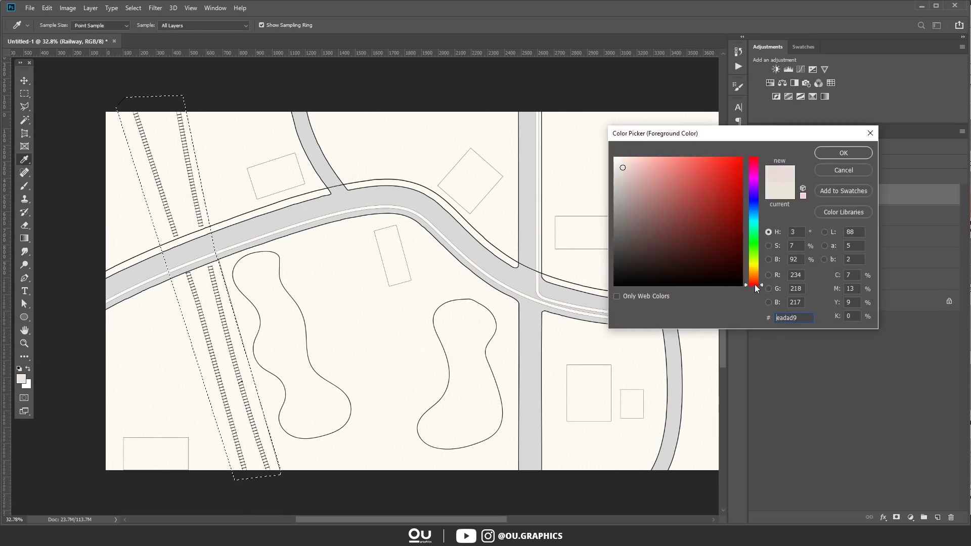
click(710, 153)
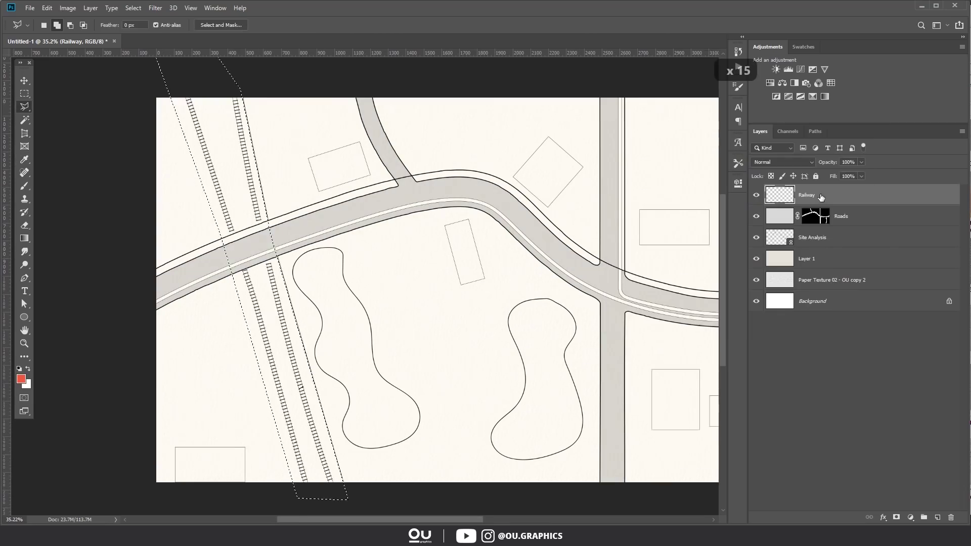
key(alt+BackSpace)
key(ctrl+d)
click(783, 162)
click(792, 187)
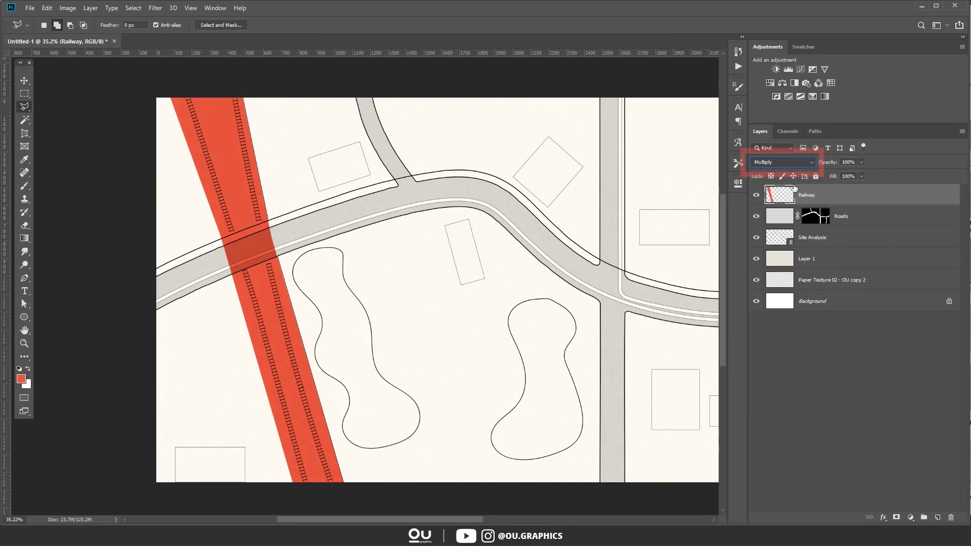
Step: Add a layer mask to the Railway layer and select the area where the main road crosses the railway
click(896, 517)
scroll(217, 265, up, 11)
click(212, 198)
click(477, 209)
click(409, 124)
click(213, 198)
Step: Fade the railway over the road crossing by painting its mask with black at 50% brush opacity, and clear the selection
key(b)
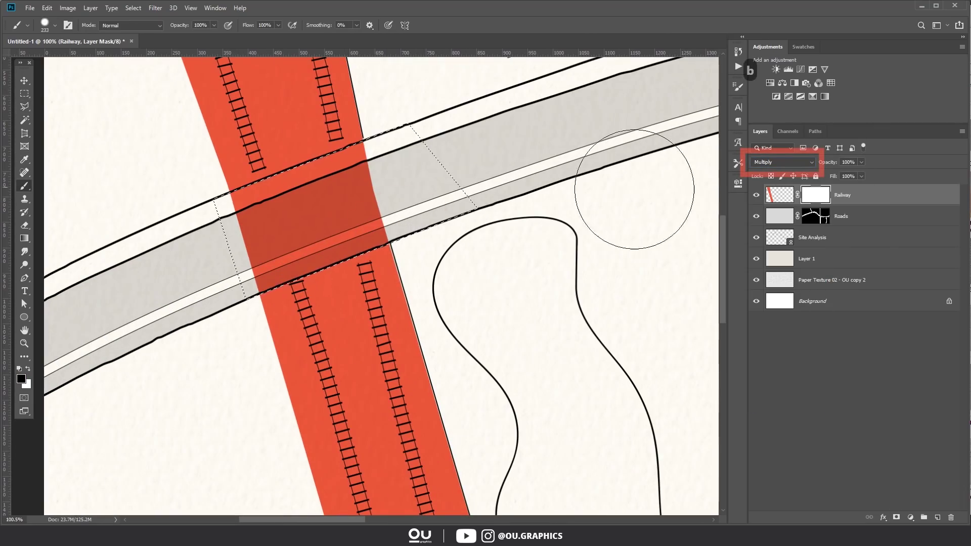
key(ctrl+z)
key(5)
drag(389, 193, 252, 242)
key(v)
key(ctrl+d)
scroll(389, 205, down, 13)
drag(451, 199, 475, 188)
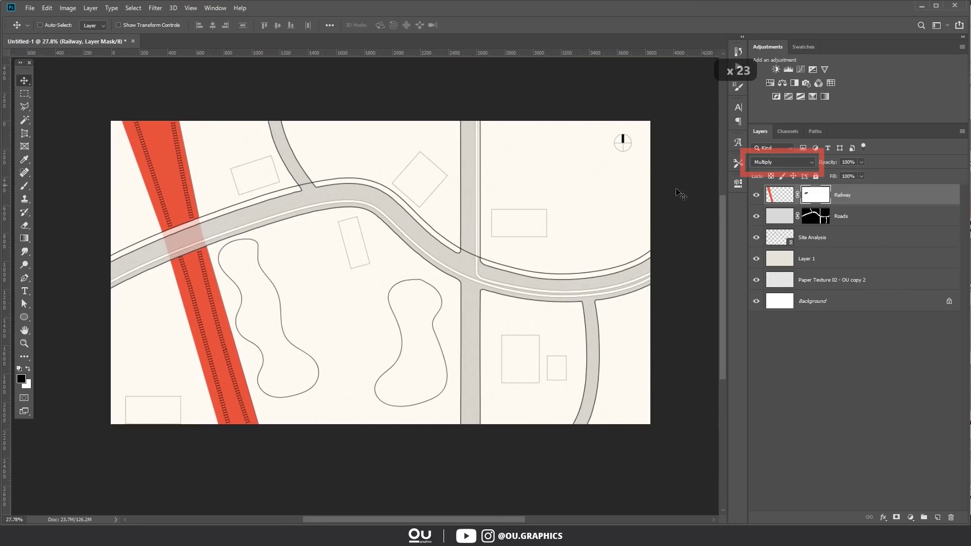
Step: Select the bus lane strips of the Site Analysis linework with the Magic Wand and create a layer named Bus above it
click(812, 237)
key(w)
click(476, 268)
click(455, 272)
click(936, 517)
double_click(812, 238)
text(Bus)
key(Return)
Step: Try filling the bus lane selection with golden yellow on the Bus layer
click(21, 379)
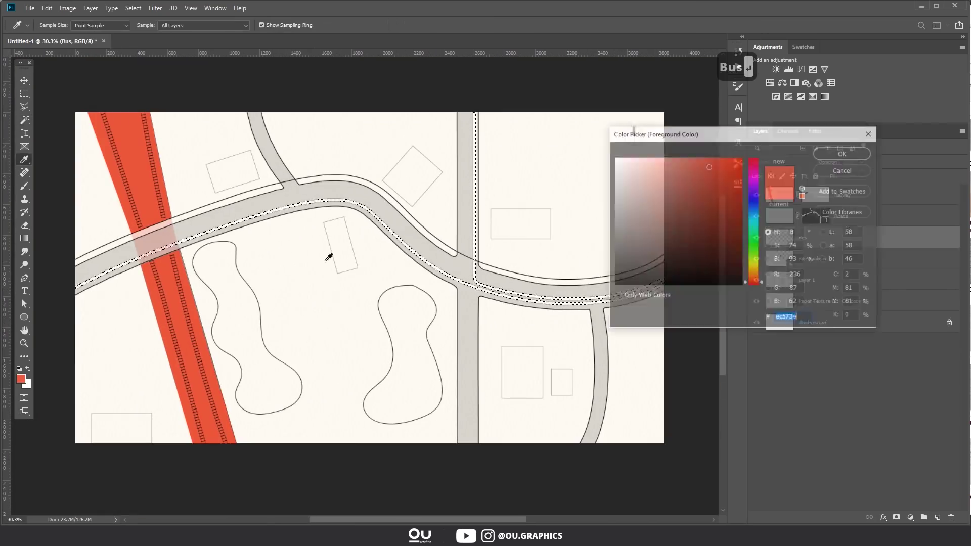
click(753, 269)
click(708, 166)
key(Return)
key(alt+BackSpace)
key(ctrl+d)
Step: Open the Hue/Saturation adjustment for the bus lanes, and undo the golden yellow fill
key(ctrl+u)
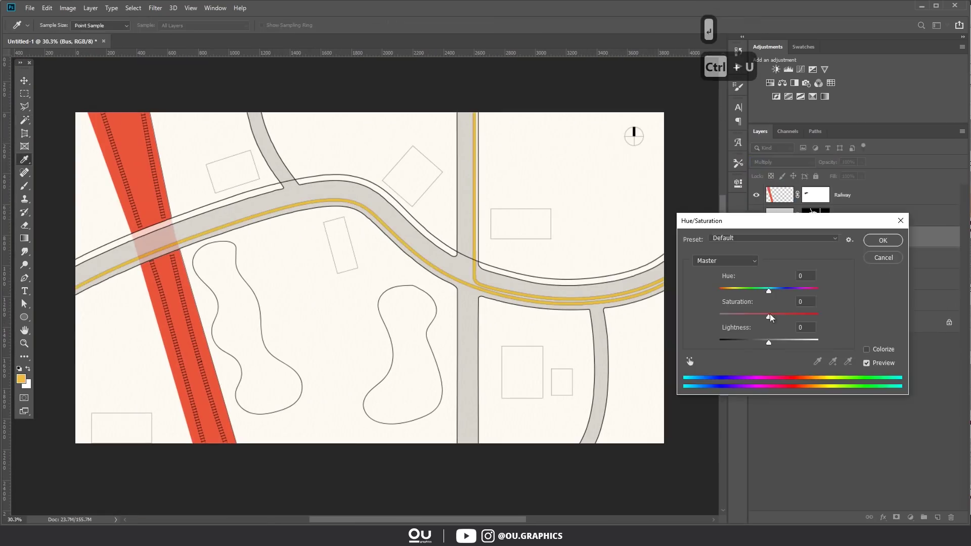
key(ctrl+alt+z)
key(ctrl+alt+z)
key(ctrl+alt+z)
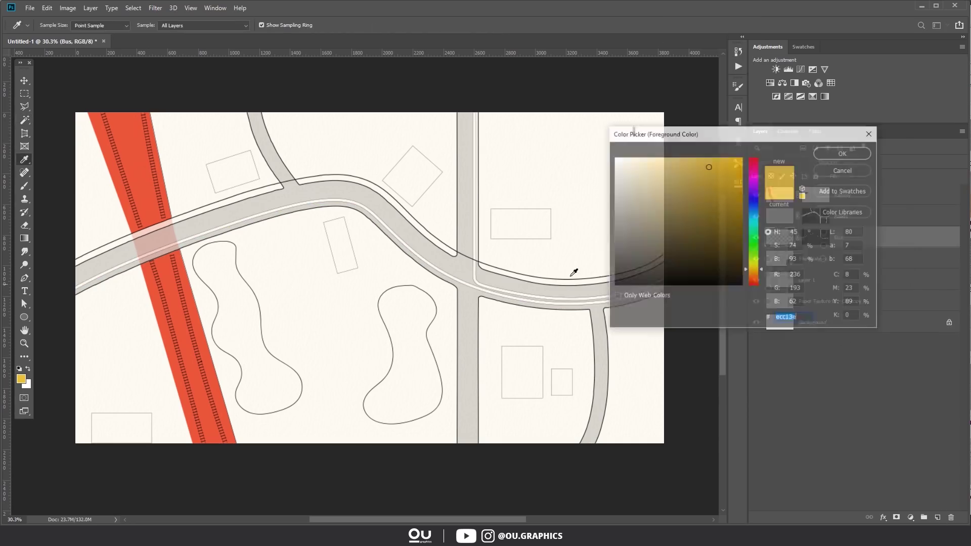
Step: Fill the bus lanes on the Bus layer with bright yellow #ffd143
key(Return)
key(alt+BackSpace)
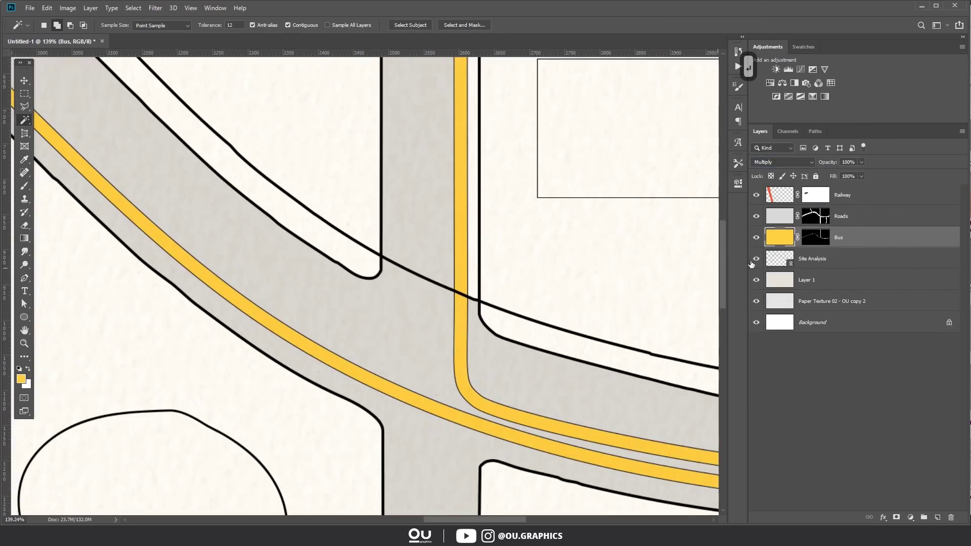
Step: Select the unfilled strip of road beside the vertical bus lane and add it to the Roads layer mask
click(812, 259)
click(472, 268)
click(815, 216)
key(ctrl+BackSpace)
key(ctrl+d)
key(v)
scroll(463, 310, down, 14)
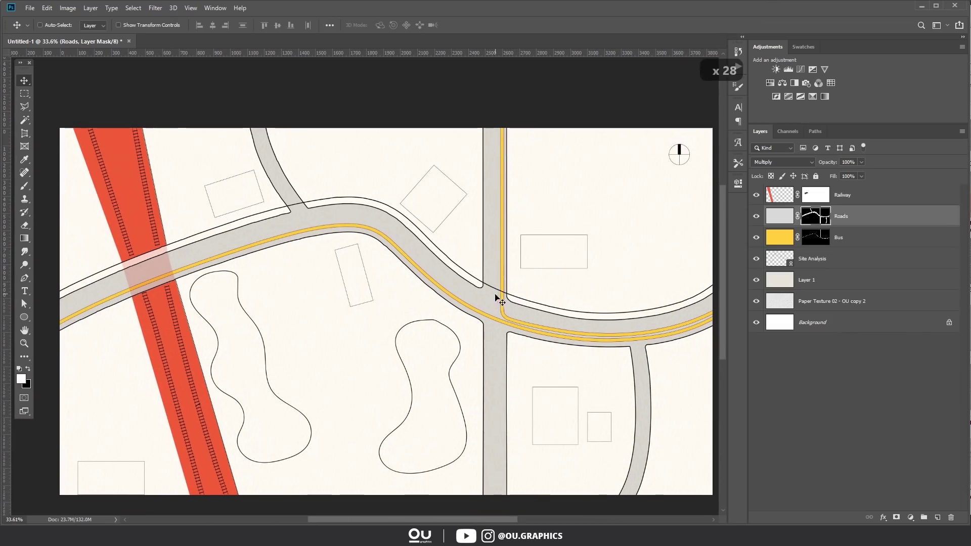
Step: Select the bike lane from the Site Analysis linework and fill it with beige-grey #bab4a3 on a masked layer named Bike Lane
click(812, 259)
key(w)
click(524, 303)
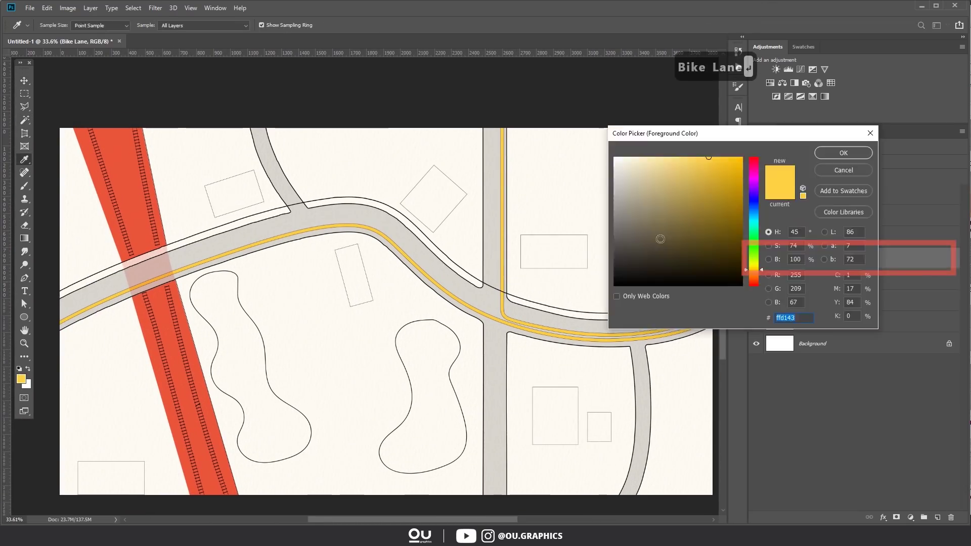
key(Return)
key(alt+BackSpace)
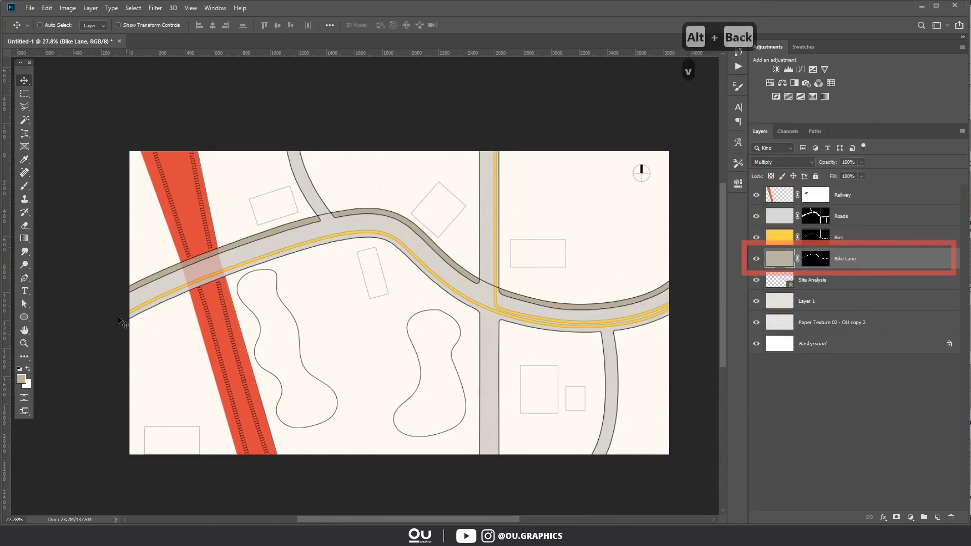
Step: Select both organic green-area outlines from the Site Analysis linework and create a new layer named Vegetation
click(852, 285)
key(w)
click(435, 364)
click(292, 378)
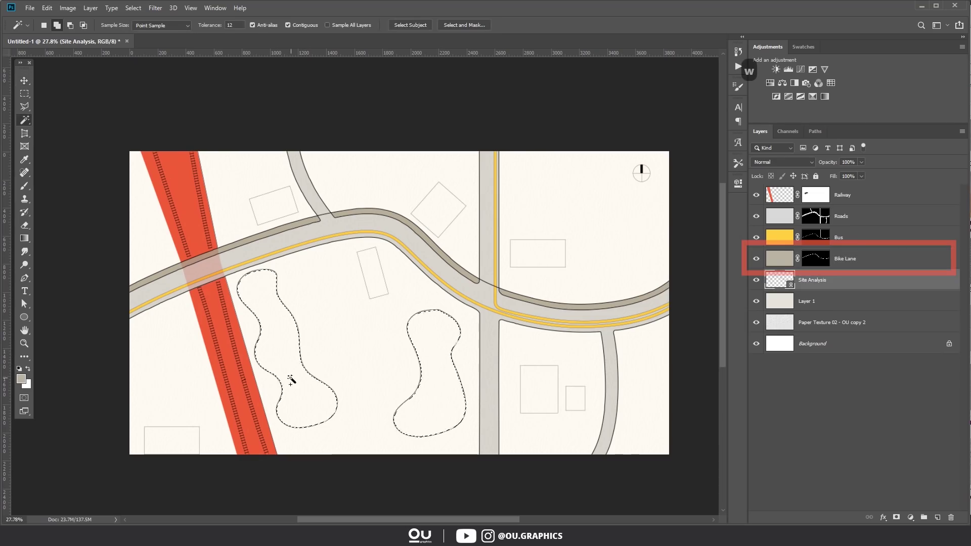
click(937, 517)
double_click(807, 280)
text(Vegetation)
key(Return)
Step: Choose a pale grey-green foreground colour and mask the Vegetation layer to the two selected shapes
click(21, 379)
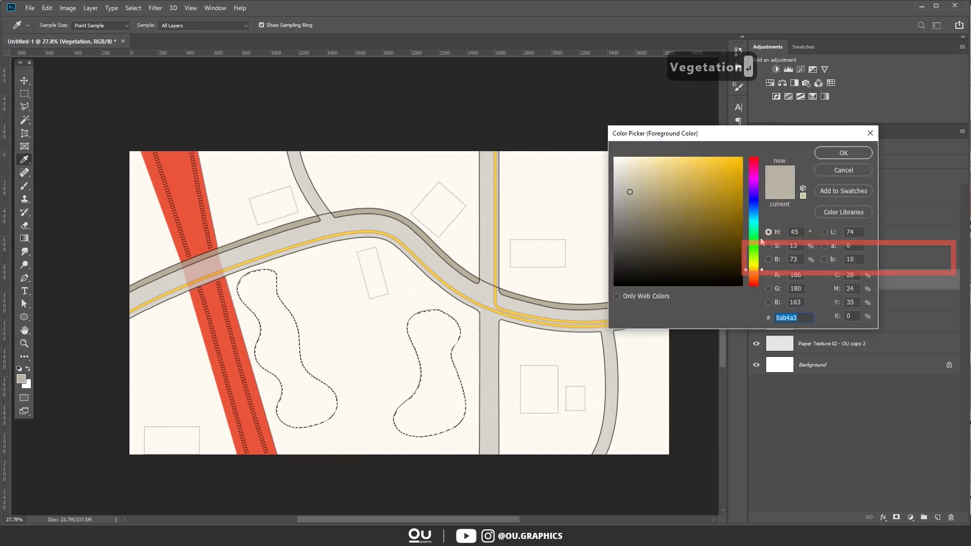
click(754, 236)
click(628, 176)
click(825, 153)
key(alt+BackSpace)
key(ctrl+z)
click(896, 517)
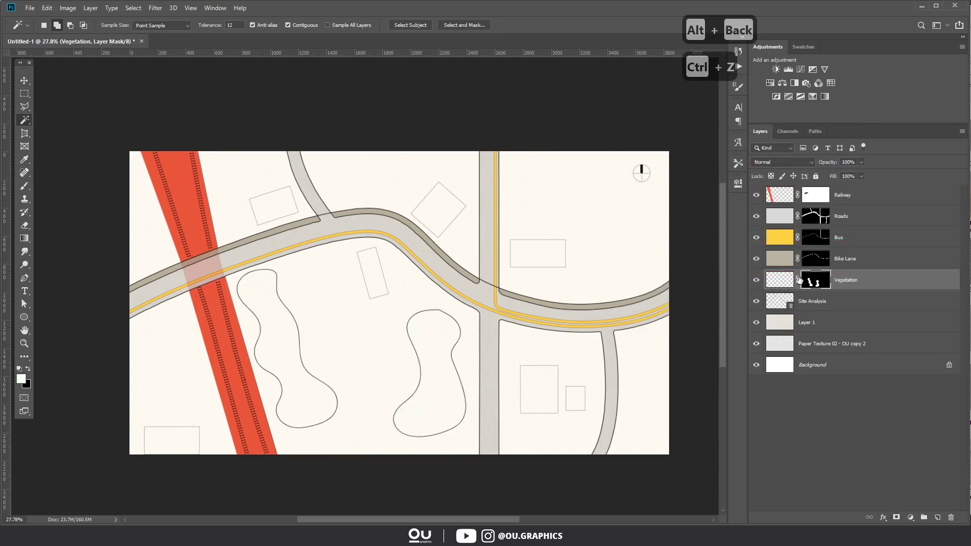
Step: Fill the Vegetation layer with the pale grey-green and fine-tune the colour with Hue/Saturation
click(779, 280)
key(alt+BackSpace)
key(ctrl+u)
drag(769, 317, 745, 319)
click(882, 240)
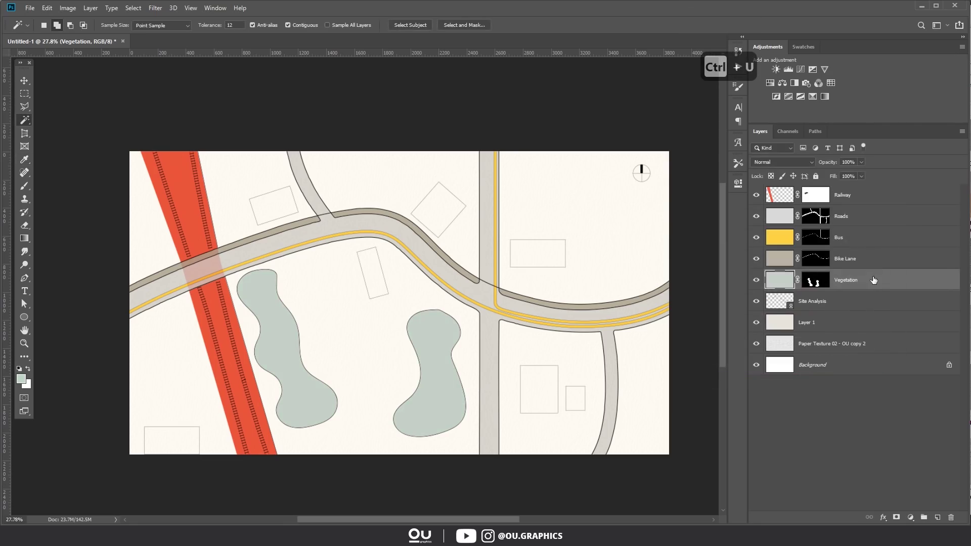
Step: Add a Pattern Overlay with the diagonal-line pattern to the Vegetation layer and enlarge the pattern's scale
right_click(849, 277)
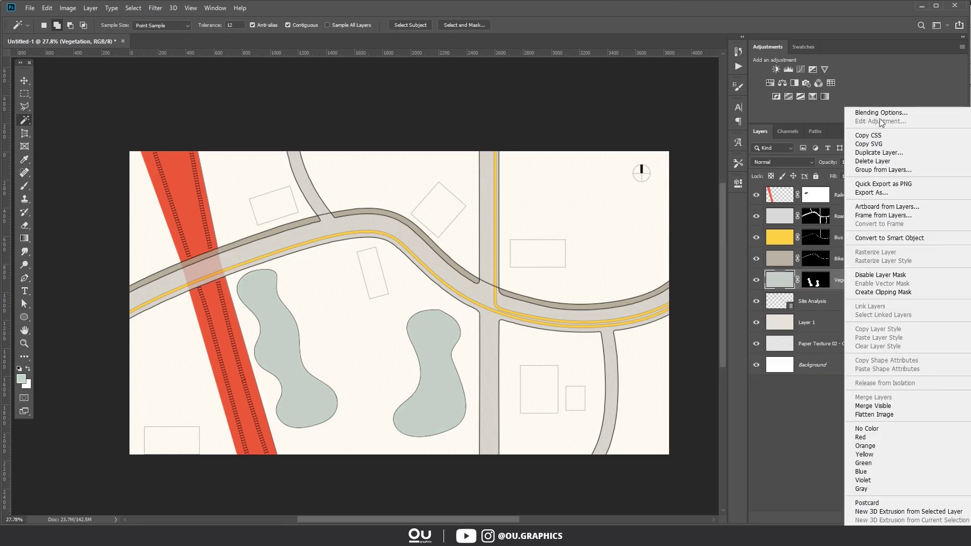
click(845, 147)
double_click(874, 280)
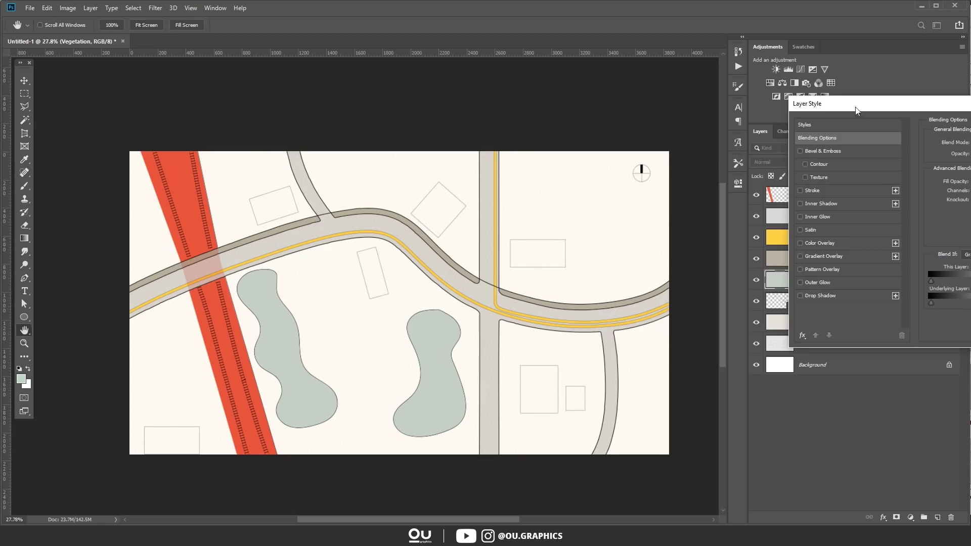
drag(856, 111, 665, 118)
click(621, 278)
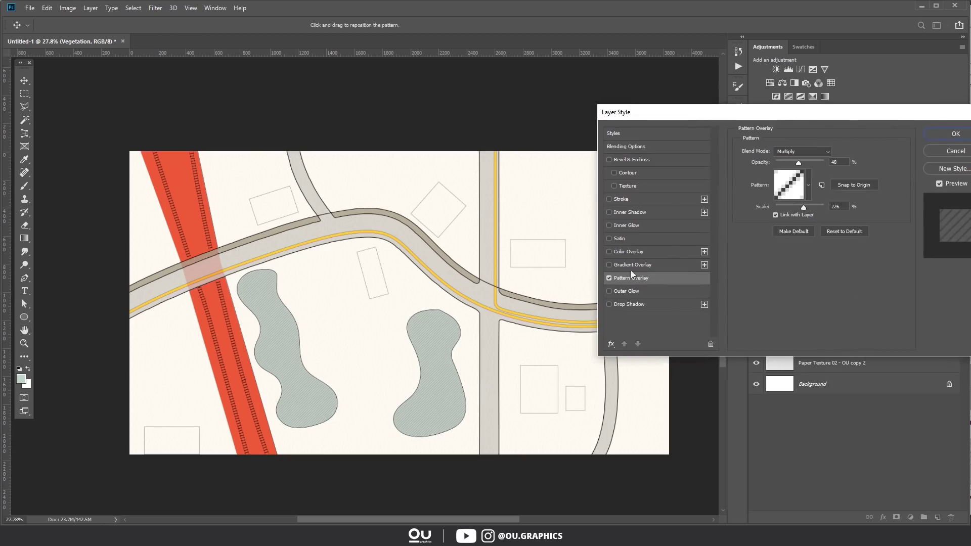
click(808, 185)
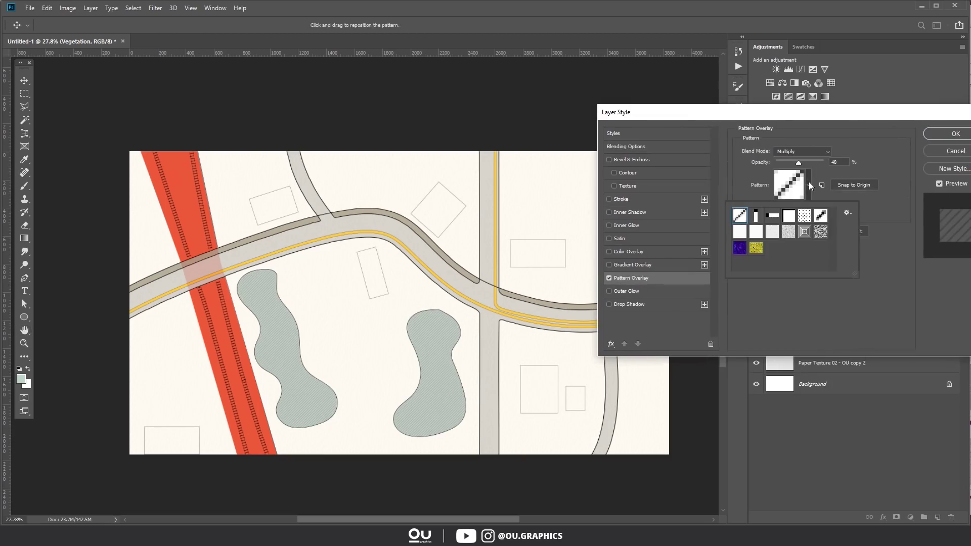
click(808, 181)
click(803, 208)
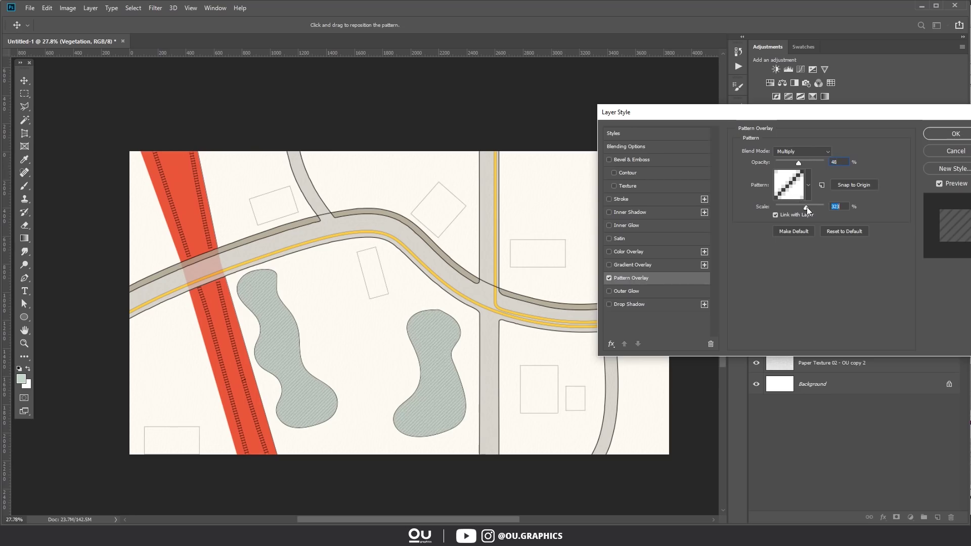
drag(806, 208, 805, 205)
click(940, 138)
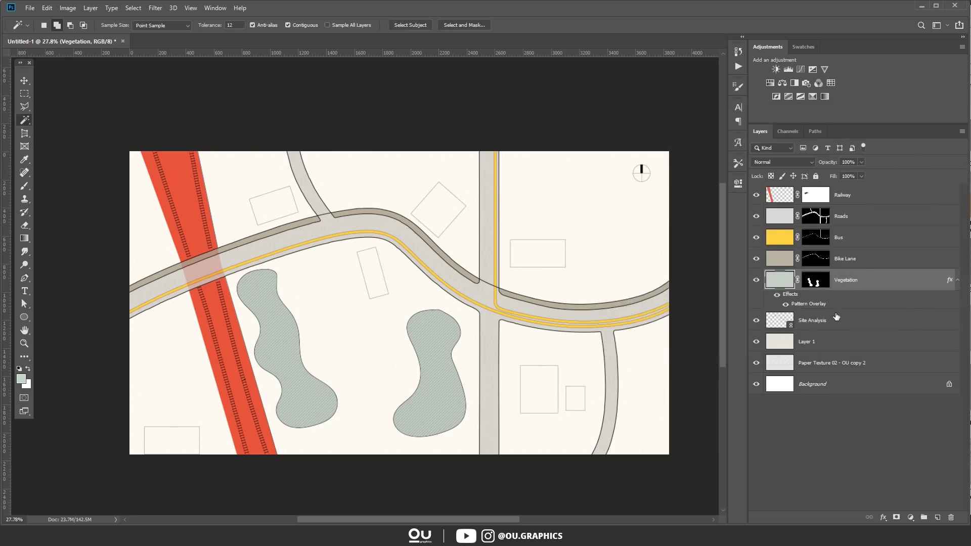
Step: Hide the Site Analysis linework to inspect the colour fills alone, and show it again
click(757, 321)
key(v)
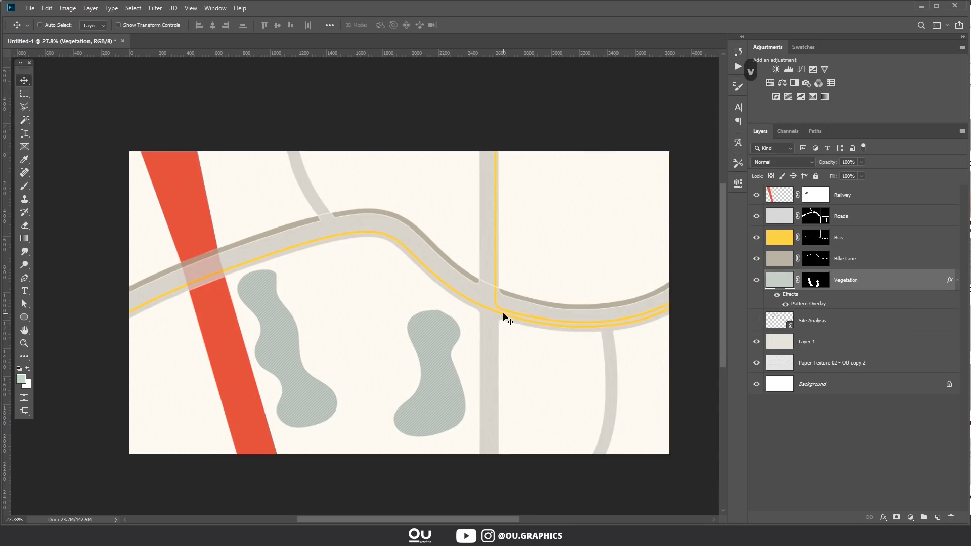
click(755, 320)
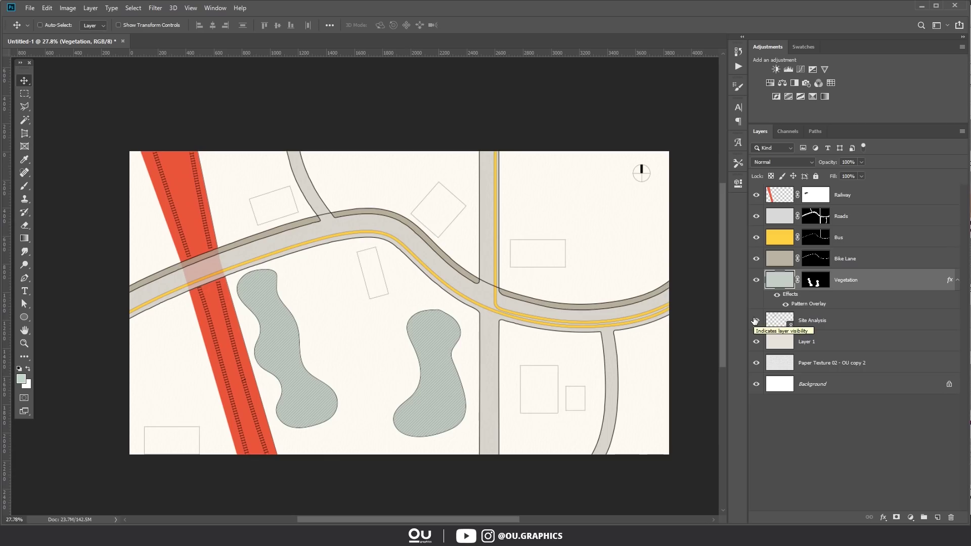
Step: Create a new layer above Railway and place it in a group named Houses
click(871, 201)
click(936, 519)
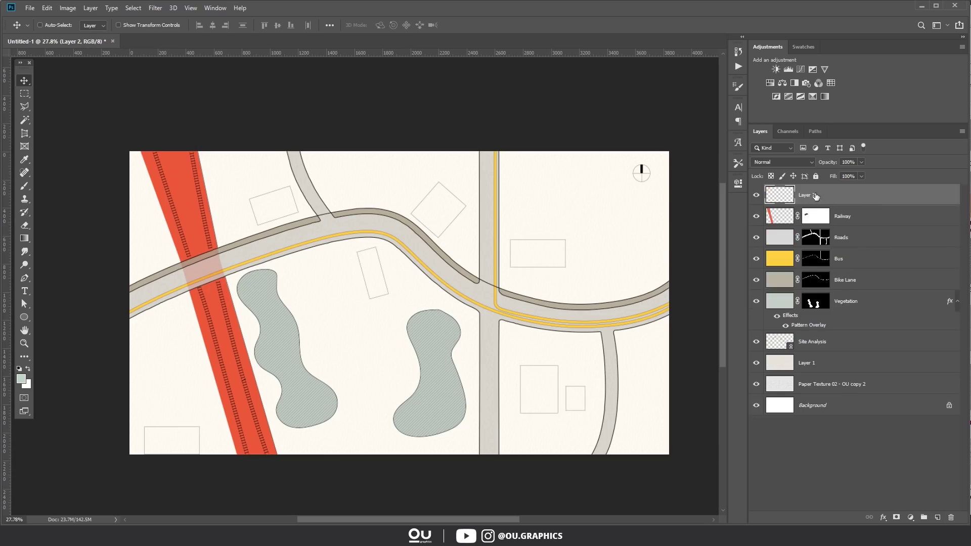
key(ctrl+g)
text(Houses)
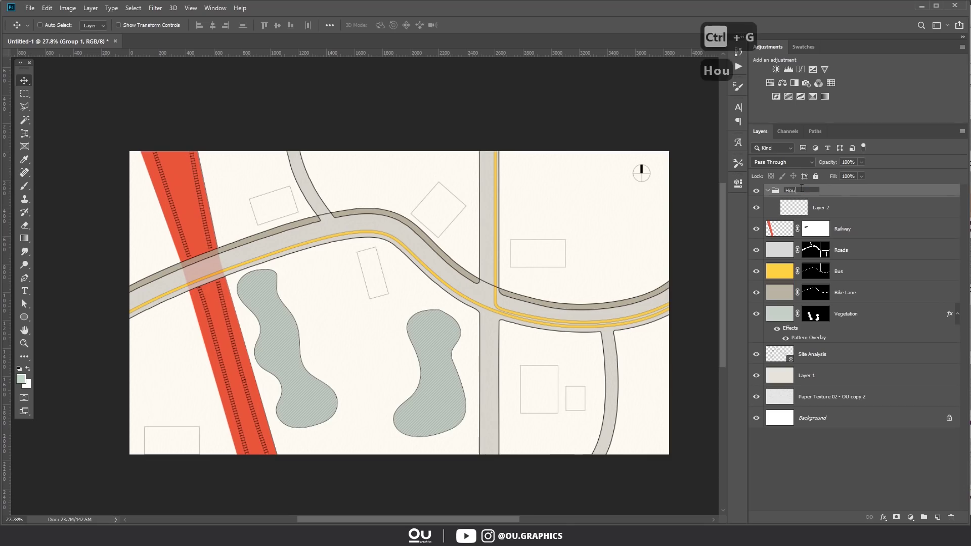
key(Return)
Step: Give the Site Analysis layer a blue colour label, and activate the Polygonal Lasso on the empty layer in the Houses group
right_click(757, 191)
click(757, 360)
right_click(757, 360)
click(775, 428)
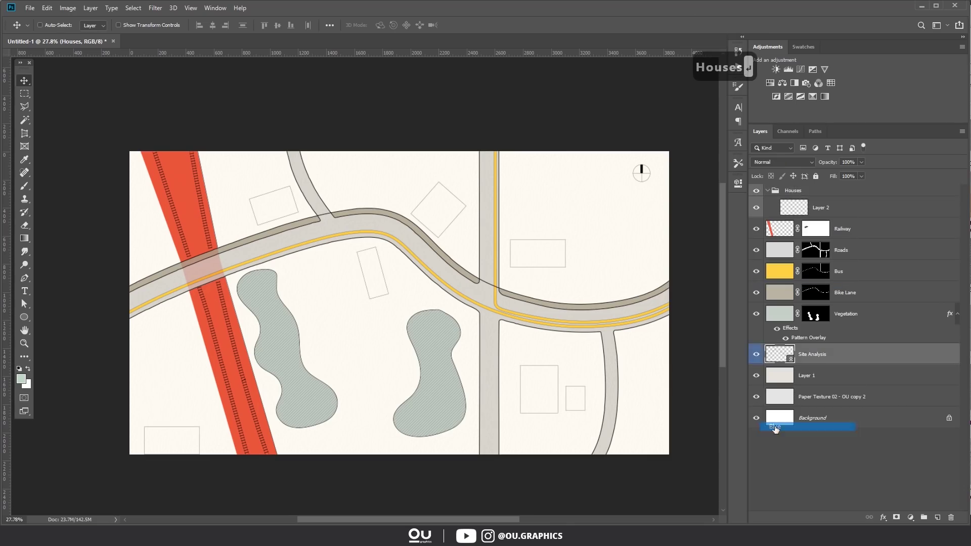
click(805, 214)
scroll(242, 191, up, 14)
key(l)
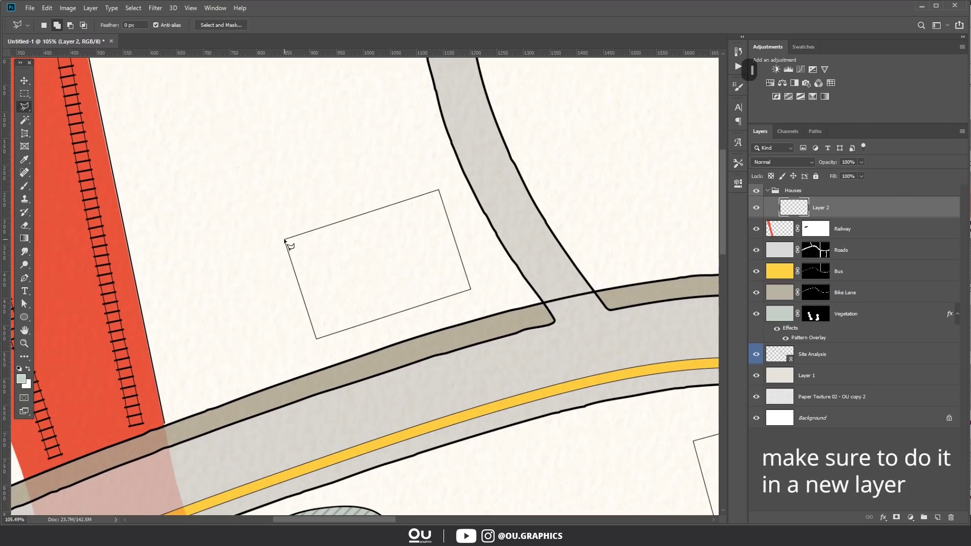
scroll(285, 240, down, 6)
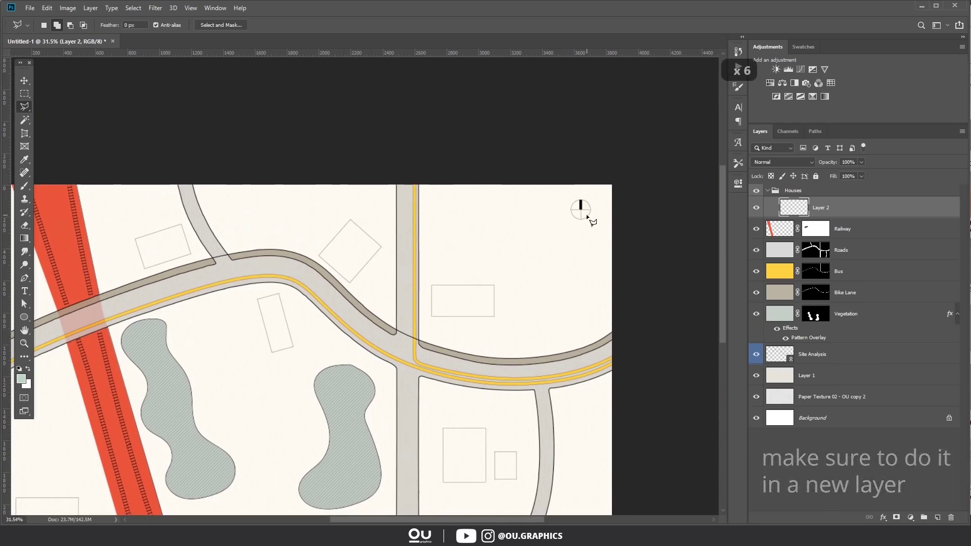
click(573, 247)
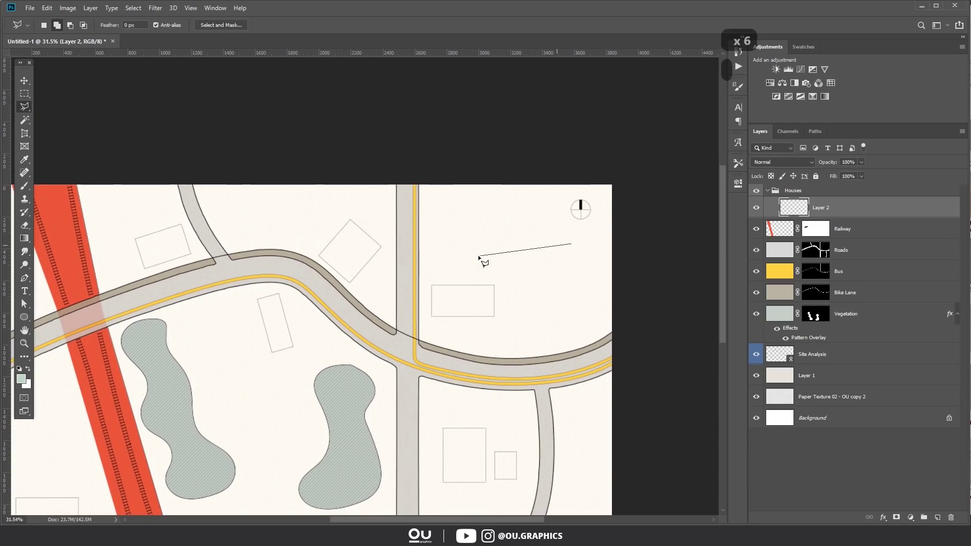
key(Escape)
key(Escape)
key(Escape)
Step: Outline a cast-shadow selection with the Polygonal Lasso, extending down and left from opposite corners of the house beside the railway
scroll(551, 244, left, 5)
scroll(362, 233, up, 6)
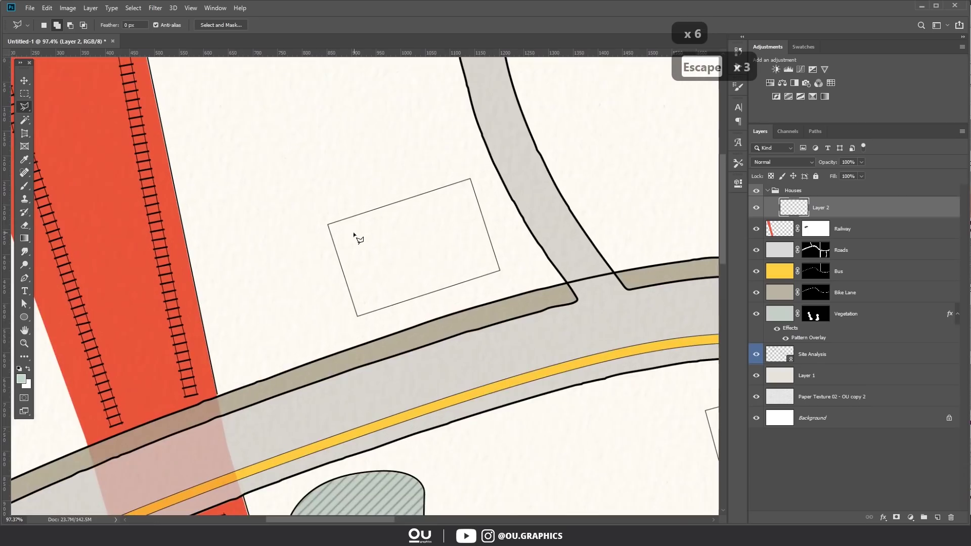
scroll(330, 229, up, 3)
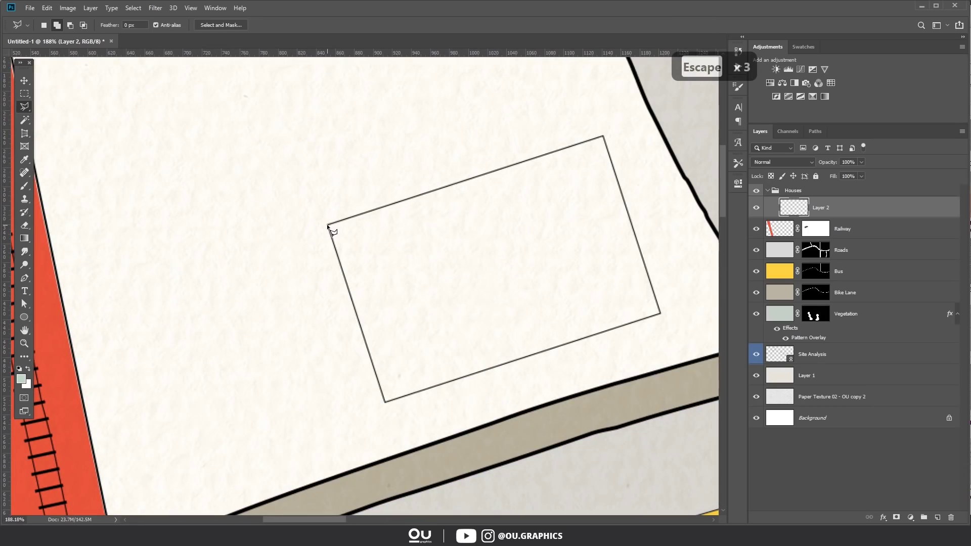
click(328, 225)
drag(345, 316, 273, 247)
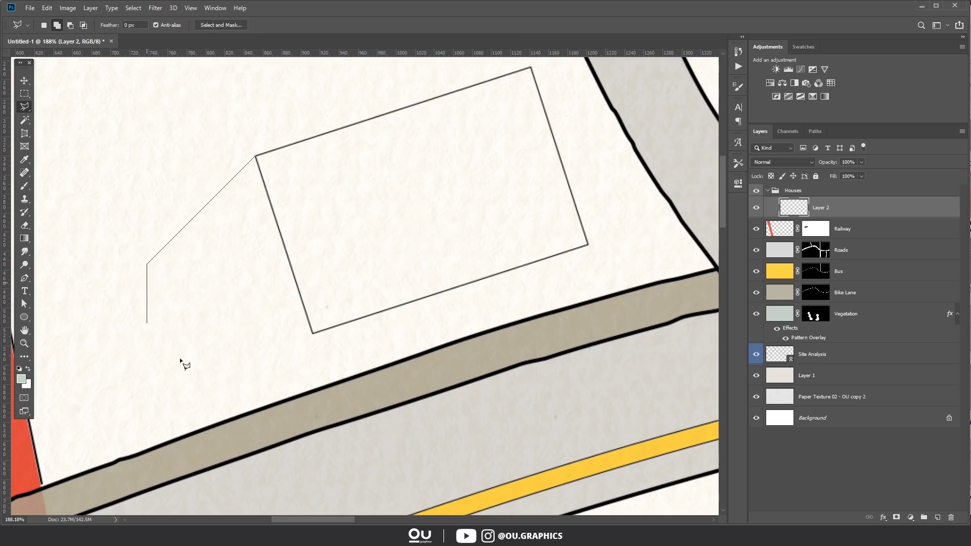
click(206, 446)
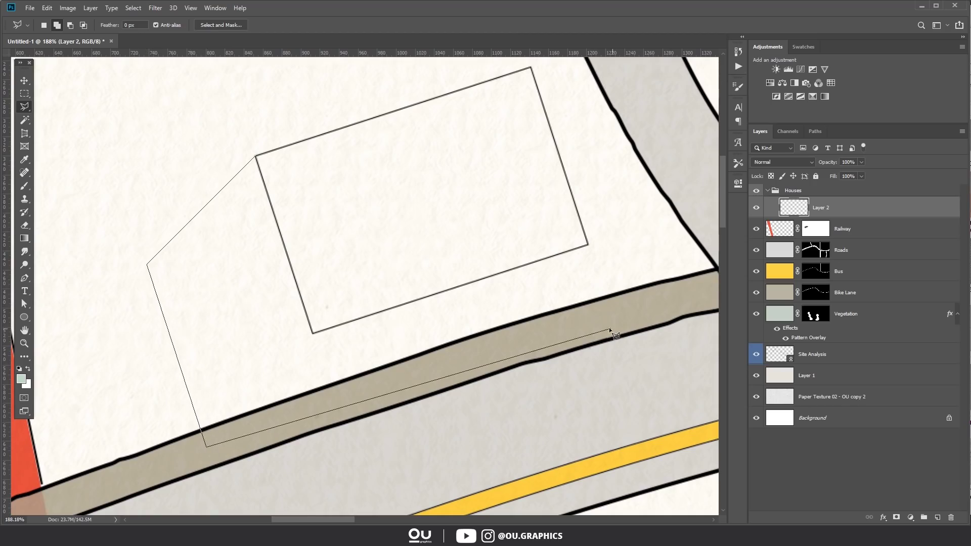
click(544, 338)
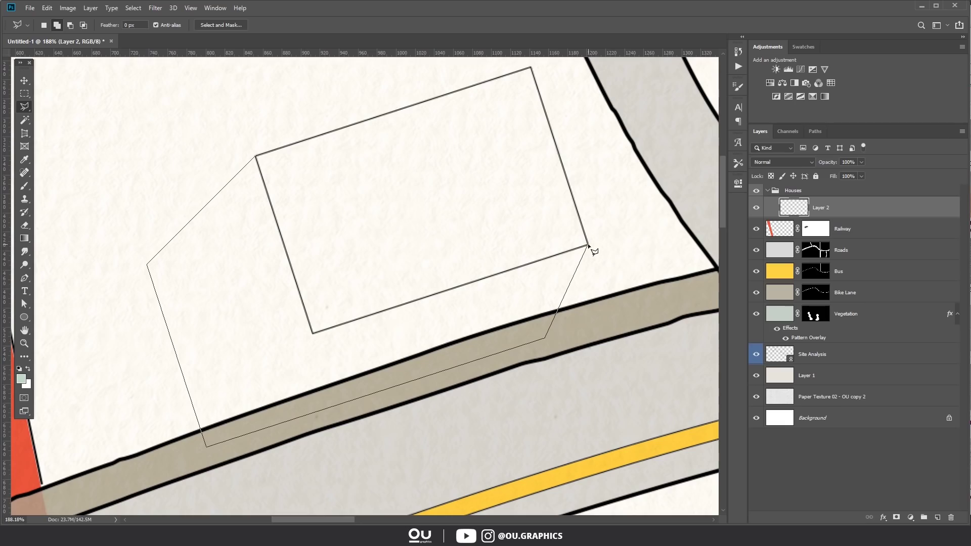
double_click(588, 246)
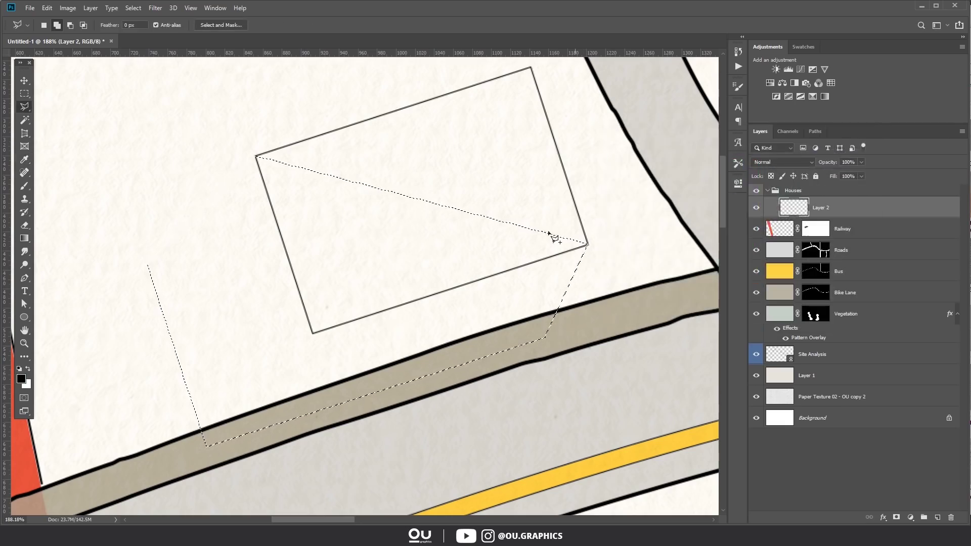
Step: Paint a soft black shadow inside the selection, darkest at the house and fading outward, and deselect it
key(b)
right_click(444, 225)
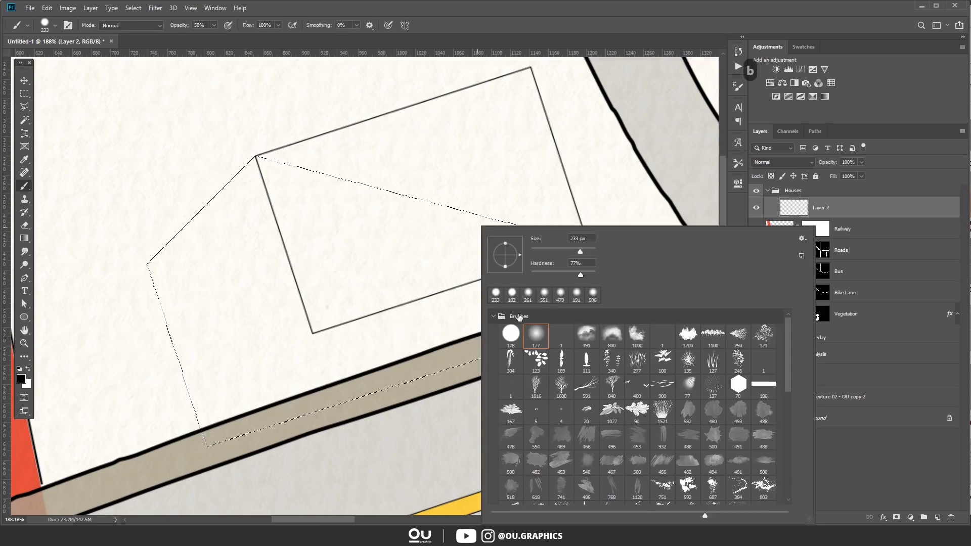
alt+right_click(429, 215)
mouse_move(444, 202)
mouse_down()
mouse_move(523, 209)
mouse_move(302, 128)
mouse_move(336, 177)
mouse_move(344, 263)
mouse_move(572, 202)
mouse_up()
mouse_move(572, 202)
mouse_down()
mouse_move(315, 105)
mouse_move(605, 197)
mouse_move(348, 269)
mouse_up()
alt+right_click(349, 268)
mouse_move(430, 258)
mouse_down()
mouse_move(405, 173)
mouse_move(452, 193)
mouse_up()
alt+right_click(360, 200)
alt+right_click(339, 210)
mouse_move(289, 187)
mouse_down()
mouse_move(312, 314)
mouse_move(405, 290)
mouse_move(286, 147)
mouse_up()
key(ctrl+d)
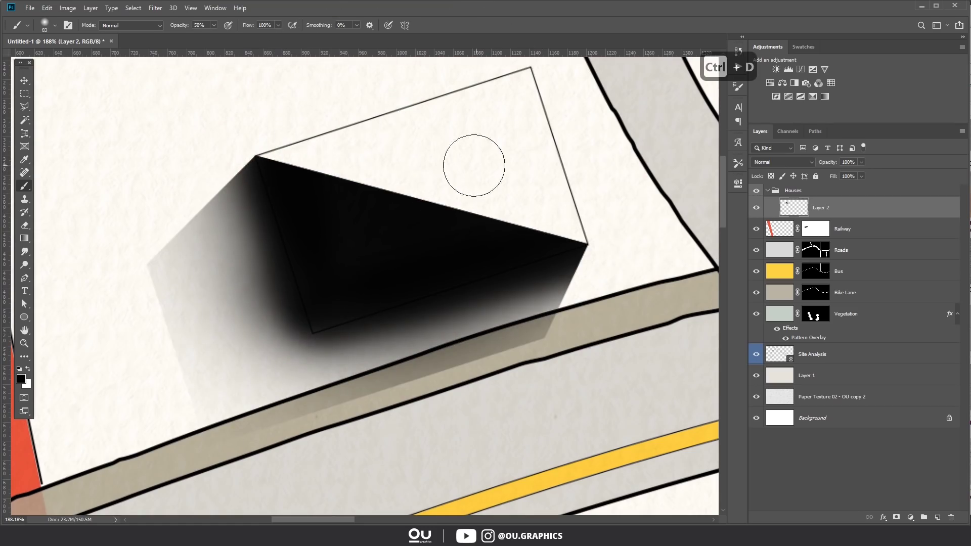
Step: Apply a Gaussian Blur with a 5-pixel radius to the house shadow and repeat the filter twice
click(156, 8)
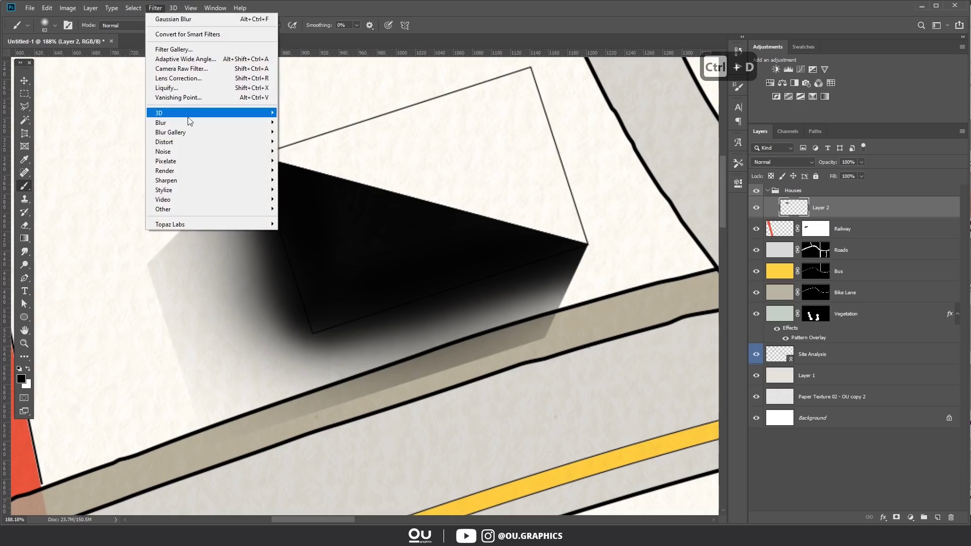
mouse_move(188, 123)
click(299, 161)
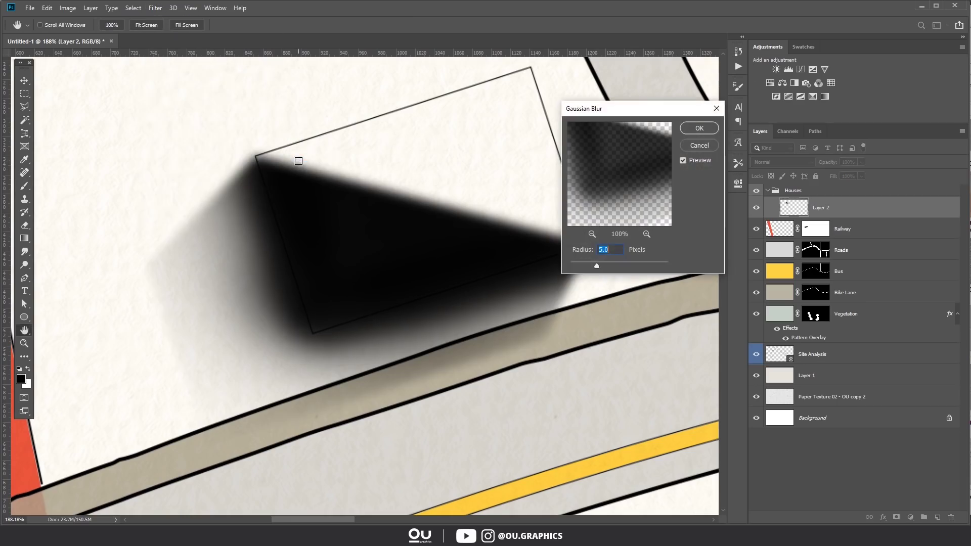
click(692, 129)
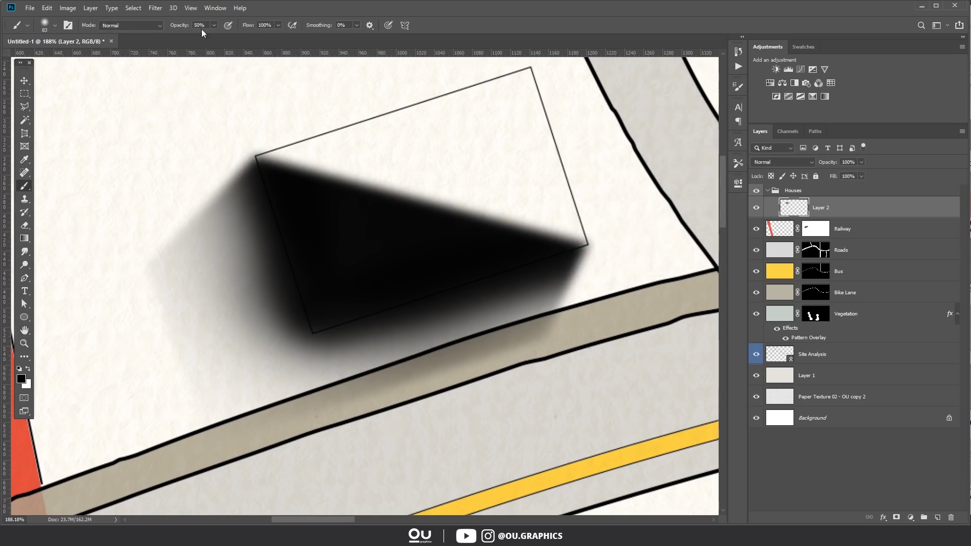
click(157, 8)
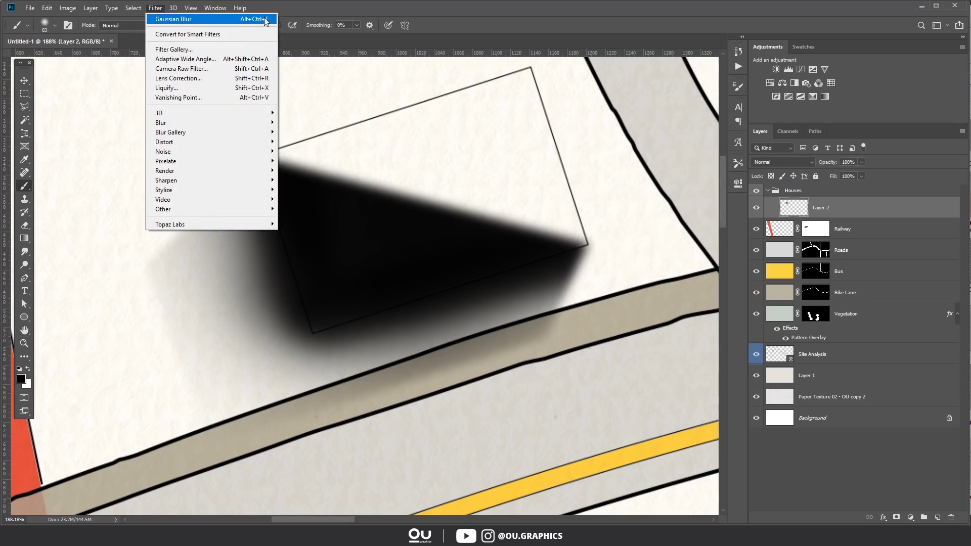
click(320, 11)
key(ctrl+alt+f)
key(ctrl+alt+f)
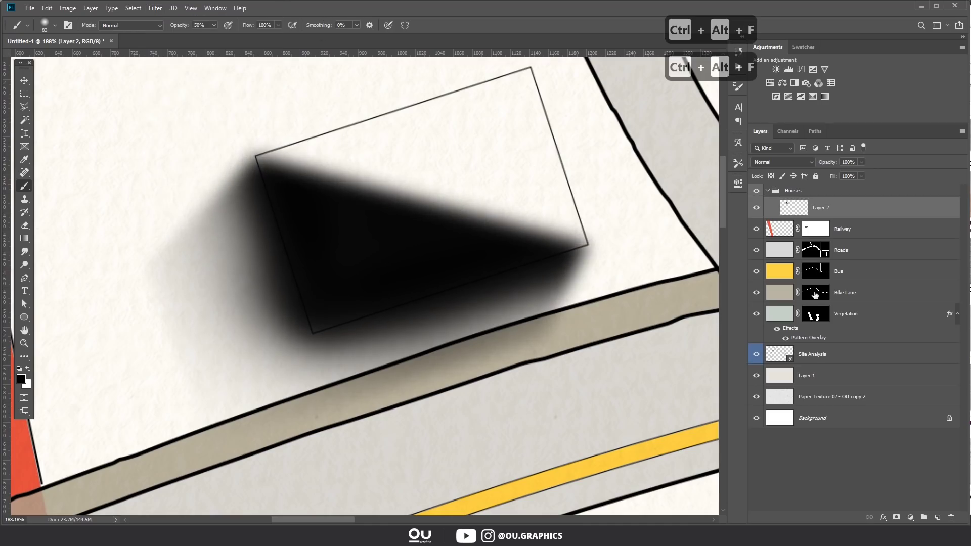
Step: Select the house interior from the Site Analysis layer with the Magic Wand and add it to Layer 2 as an inverted mask
click(829, 355)
key(w)
click(473, 182)
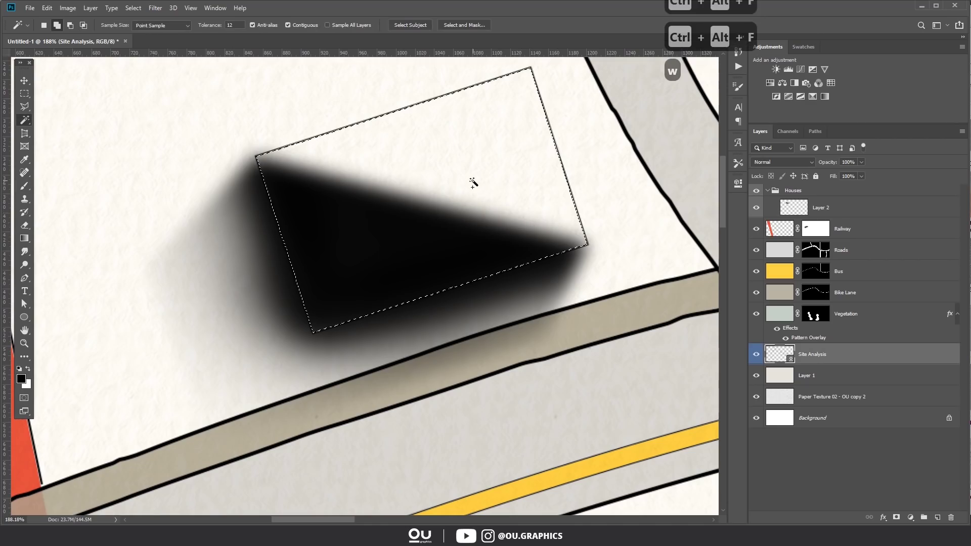
click(833, 208)
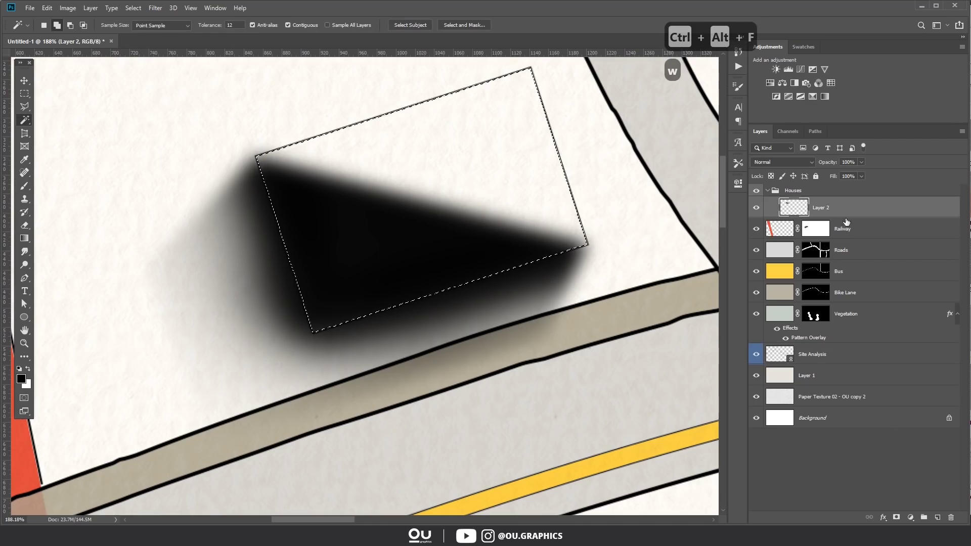
alt+click(896, 518)
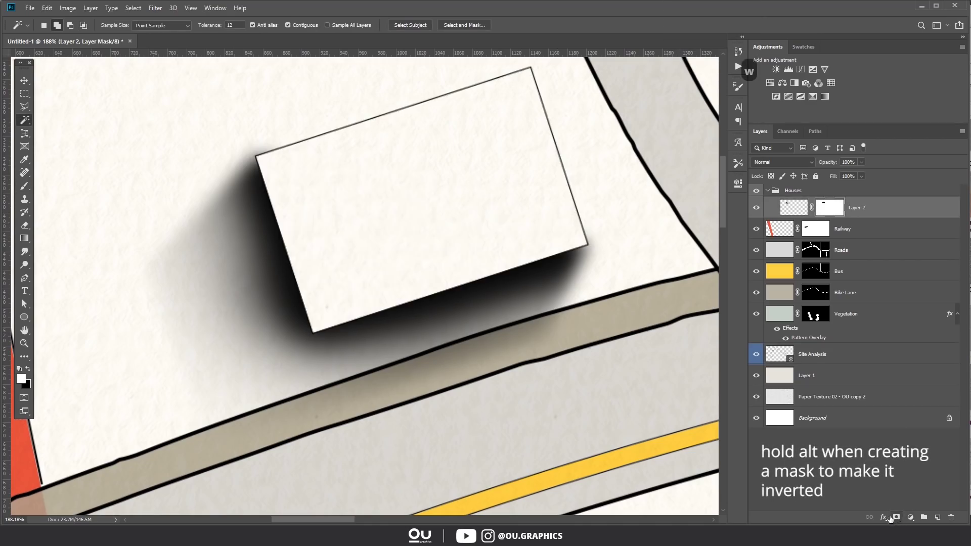
Step: Reduce the opacity of the house shadow layer, Layer 2, to 80%
key(v)
click(793, 207)
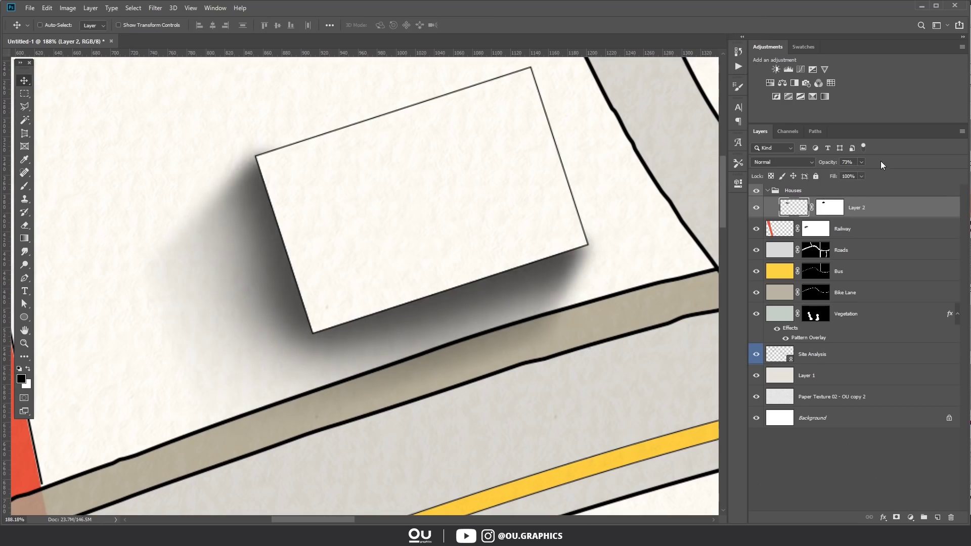
key(8)
Step: Outline a cast-shadow selection with the Polygonal Lasso, extending down and left across the road from the diamond-shaped house
scroll(529, 262, down, 10)
drag(530, 262, 336, 256)
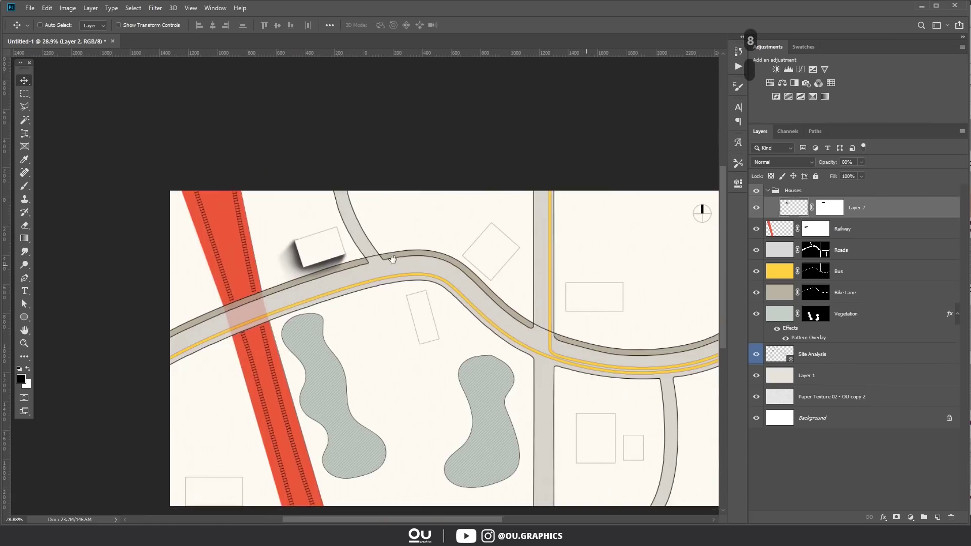
scroll(481, 250, up, 7)
key(l)
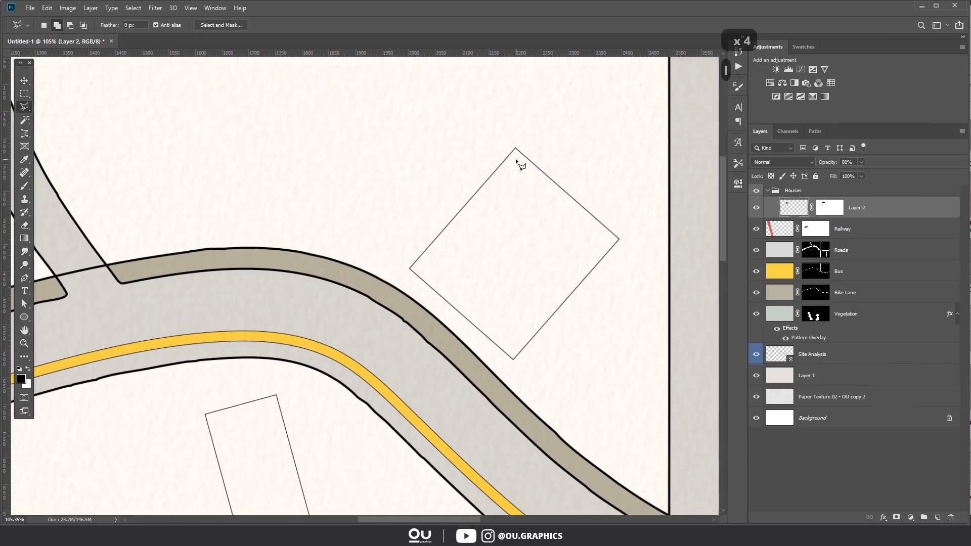
scroll(515, 149, up, 3)
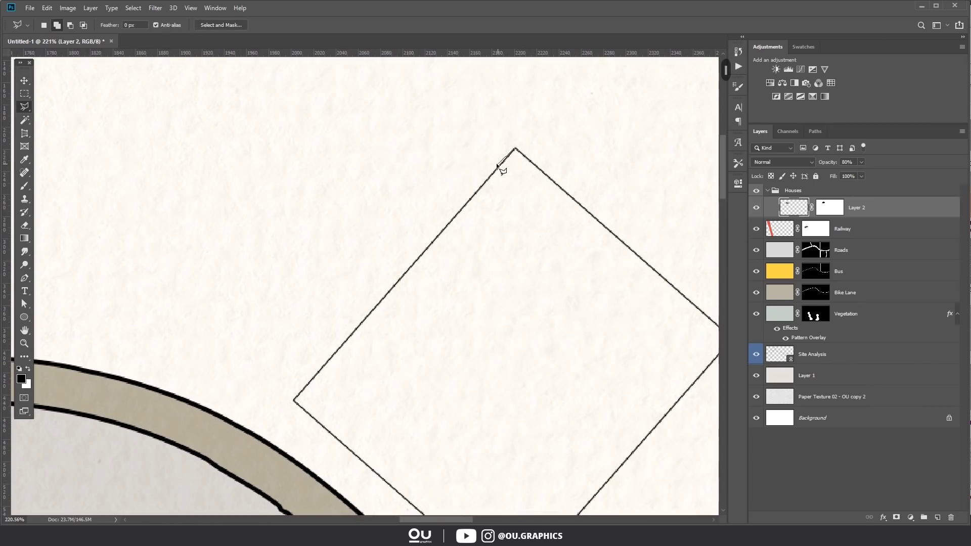
click(515, 149)
key(ctrl+minus)
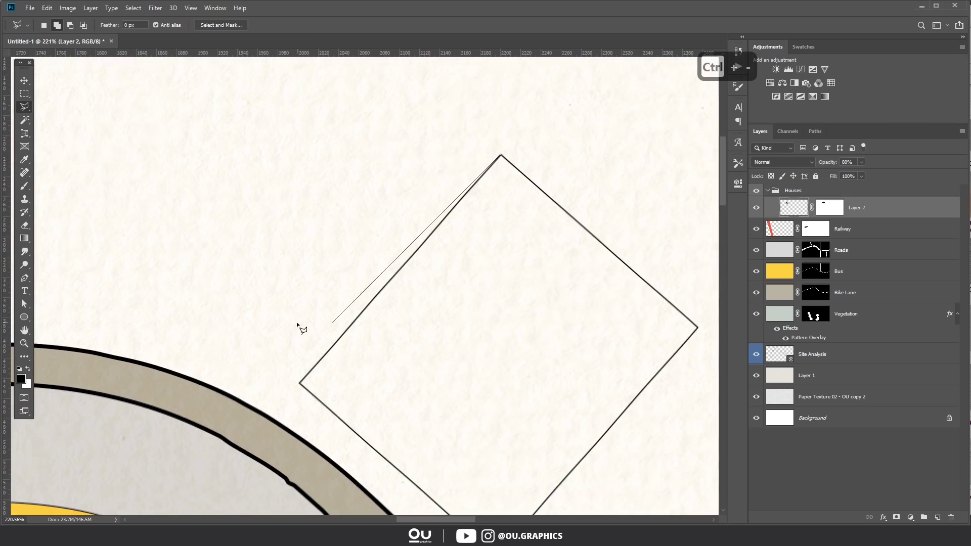
key(ctrl+minus)
key(ctrl+minus)
key(ctrl+minus)
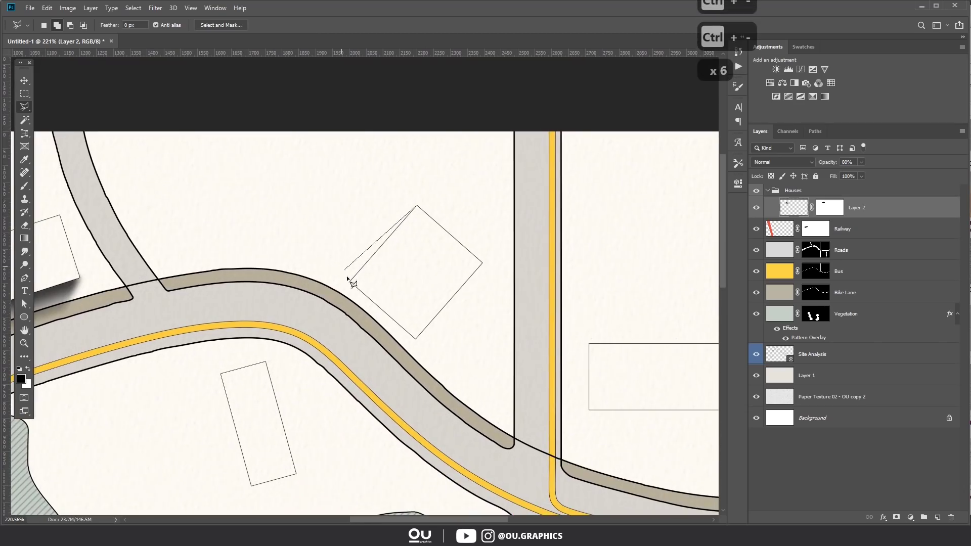
click(319, 321)
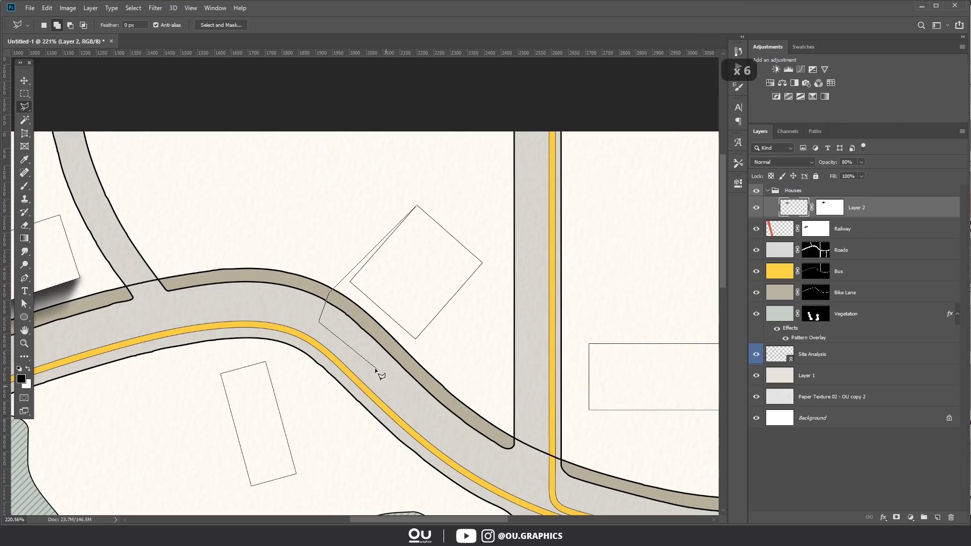
click(355, 351)
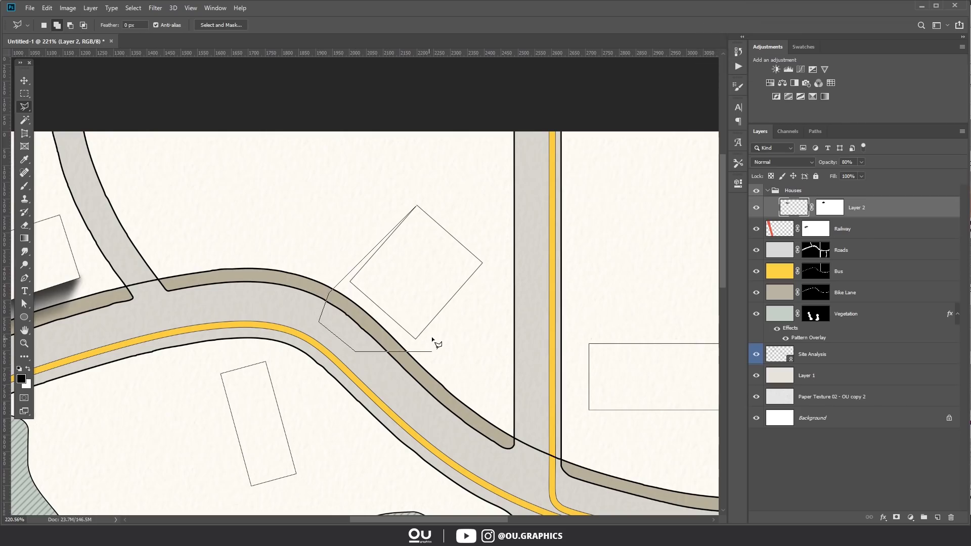
click(370, 360)
click(422, 310)
click(378, 365)
double_click(415, 340)
Step: Paint a soft black shadow inside the diamond-shaped house's selection, darkest near the house, and deselect it
key(b)
mouse_move(419, 291)
mouse_down()
mouse_move(406, 262)
mouse_move(482, 249)
mouse_move(538, 258)
mouse_move(441, 279)
mouse_up()
mouse_move(430, 333)
mouse_down()
mouse_move(365, 278)
mouse_move(429, 215)
mouse_move(354, 290)
mouse_move(439, 353)
mouse_move(374, 286)
mouse_move(438, 209)
mouse_move(352, 292)
mouse_move(431, 341)
mouse_up()
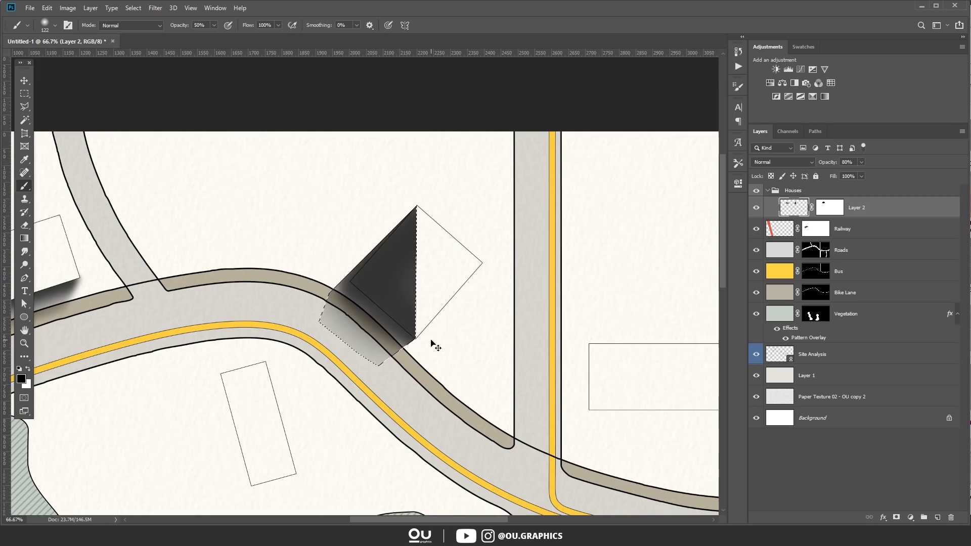
key(ctrl+d)
Step: Marquee-select the area around the diamond-shaped house's shadow, reapply the Gaussian Blur twice and deselect
scroll(455, 339, left, 5)
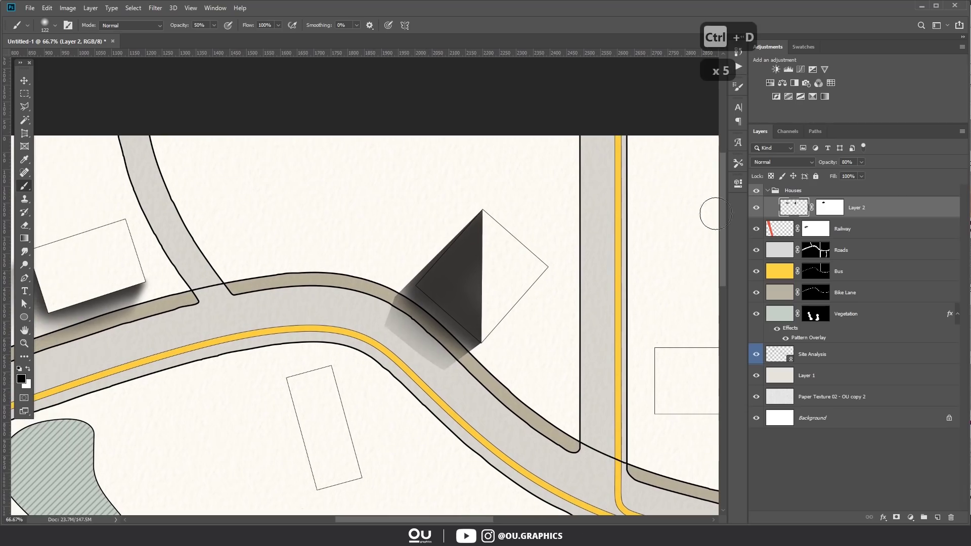
key(m)
drag(560, 407, 336, 168)
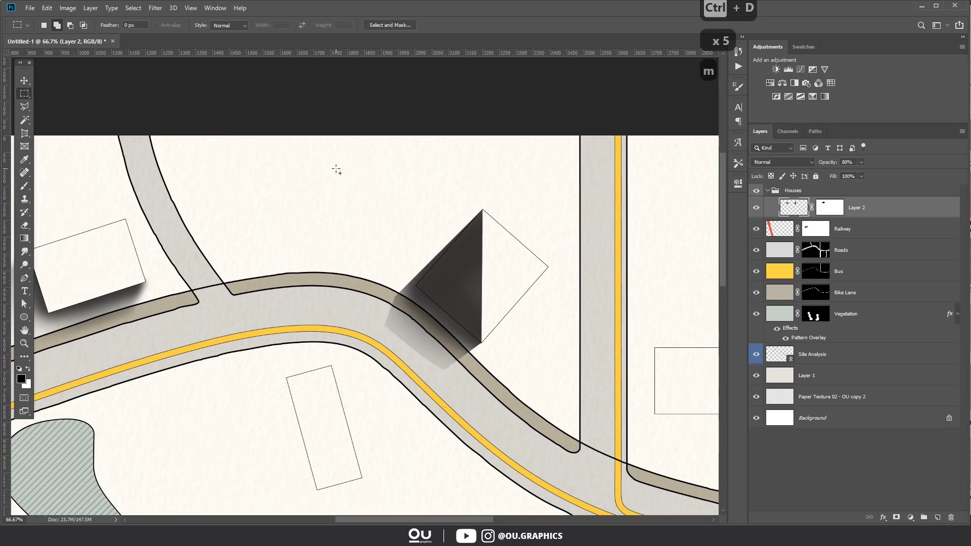
key(ctrl+alt+f)
key(ctrl+alt+f)
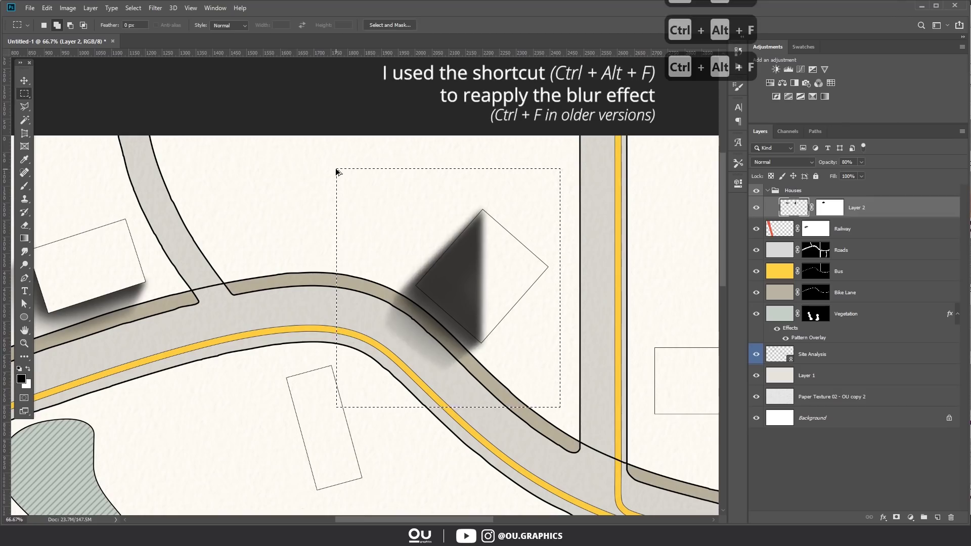
key(ctrl+d)
Step: Select the diamond-shaped house's interior from the linework and fill it with black on Layer 2's mask
click(816, 356)
key(w)
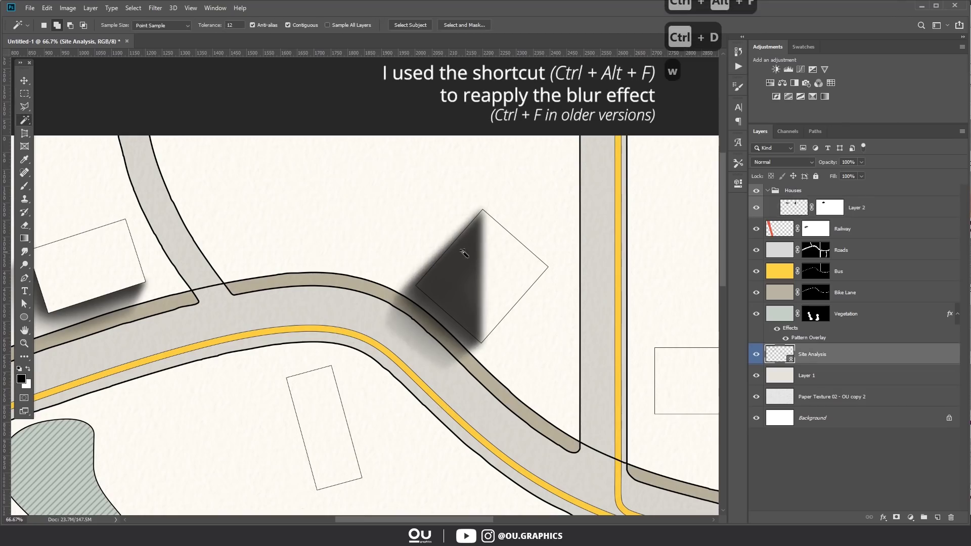
click(482, 269)
click(830, 208)
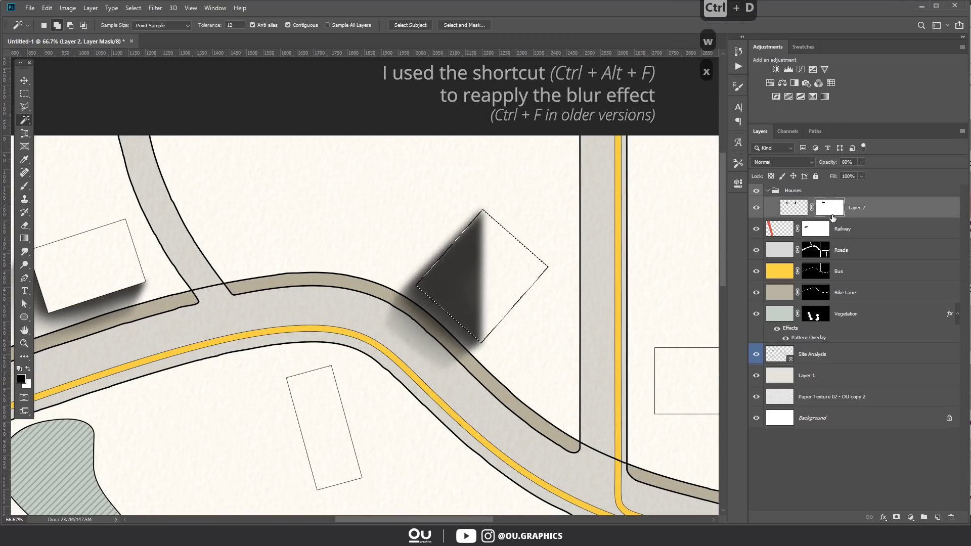
key(alt+BackSpace)
key(ctrl+d)
Step: Outline a 45-degree cast-shadow selection down and left of the horizontal rectangular house east of the vertical road
key(v)
scroll(388, 302, down, 2)
drag(388, 303, 210, 283)
scroll(421, 303, up, 5)
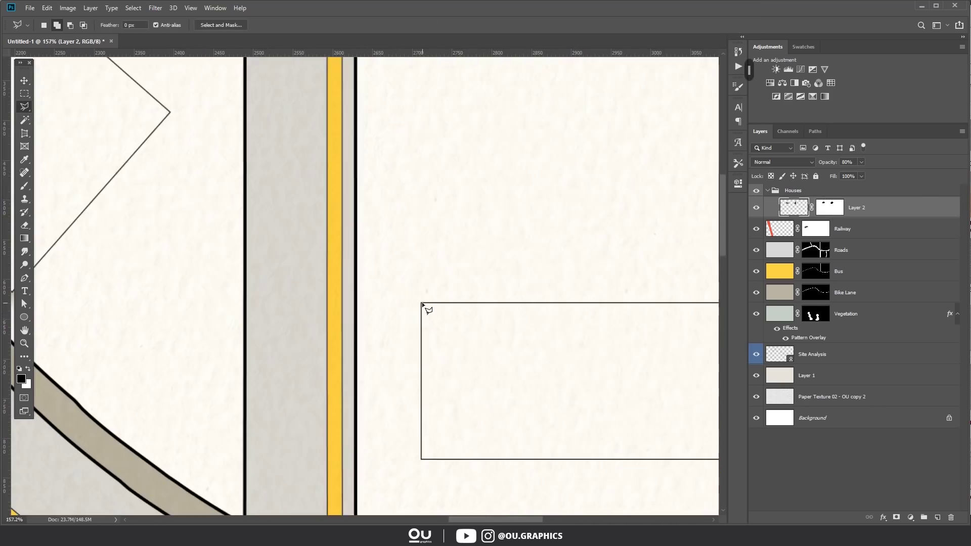
click(420, 302)
drag(421, 302, 318, 149)
shift+click(186, 282)
shift+click(187, 432)
shift+click(506, 432)
double_click(630, 304)
Step: Paint a soft black shadow for the horizontal rectangular house and reapply the Gaussian Blur twice to that area
scroll(465, 296, down, 3)
key(b)
mouse_move(556, 242)
mouse_down()
mouse_move(405, 247)
mouse_move(508, 236)
mouse_up()
drag(598, 374, 293, 185)
key(ctrl+alt+f)
key(ctrl+alt+f)
Step: Select the horizontal house's interior from the Site Analysis layer and fill it with black on Layer 2's mask
key(w)
click(812, 354)
click(492, 248)
click(837, 207)
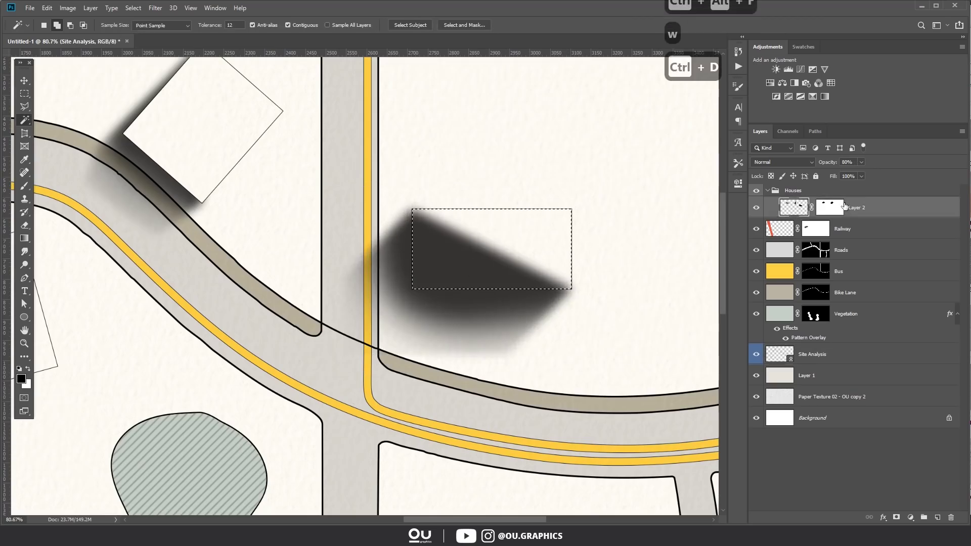
key(alt+BackSpace)
key(ctrl+d)
Step: Outline a 45-degree cast-shadow selection down and left of the large house south of the main road, reaching over the vertical road
scroll(383, 234, up, 5)
key(l)
click(366, 225)
shift+click(216, 375)
drag(216, 376, 191, 159)
shift+click(193, 386)
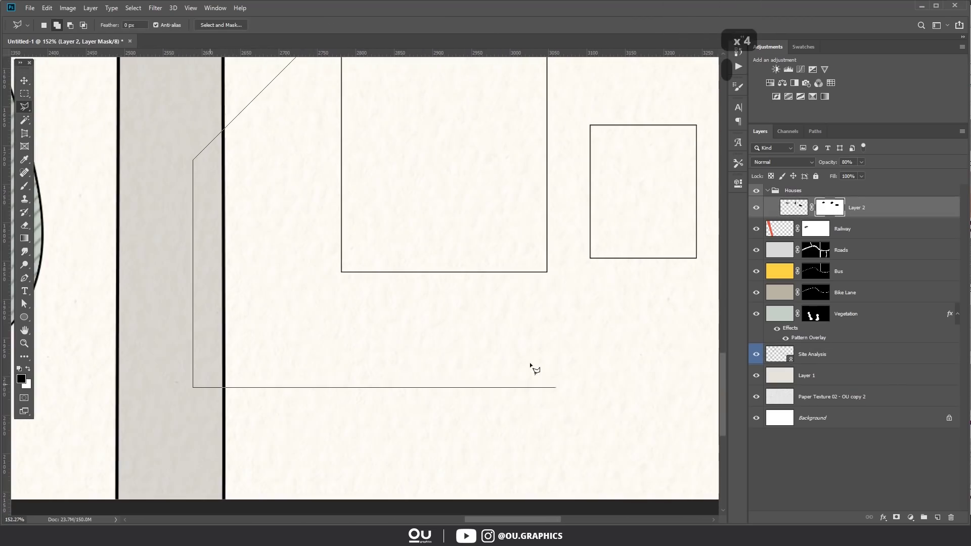
shift+click(435, 386)
double_click(548, 271)
Step: Paint a soft black shadow on Layer 2 for the large southern house, reapply the Gaussian Blur and deselect
click(794, 207)
key(b)
drag(498, 283, 377, 130)
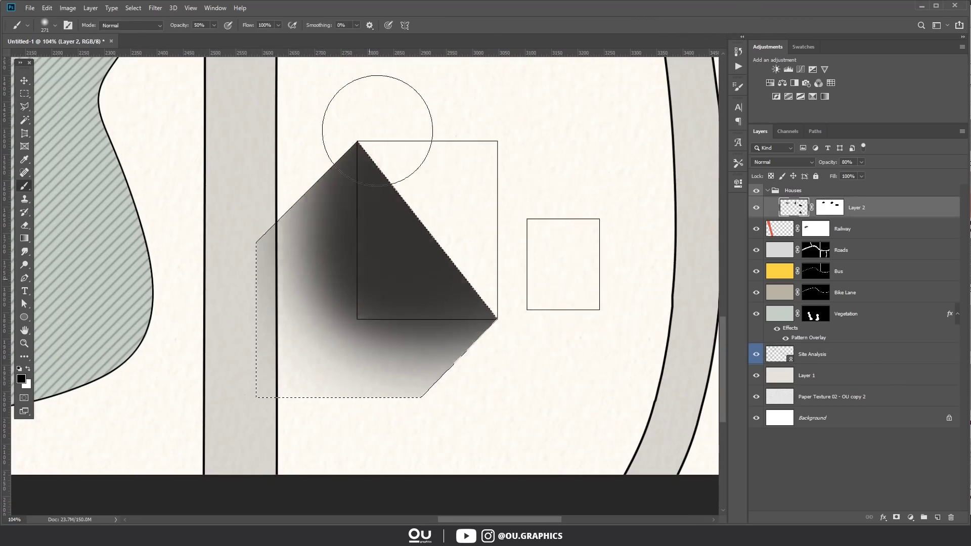
key(m)
key(ctrl+alt+f)
key(ctrl+d)
Step: Select the large southern house's interior from the linework and hide the shadow inside it on Layer 2's mask
key(w)
click(812, 354)
click(445, 223)
click(830, 207)
key(alt+BackSpace)
key(ctrl+d)
Step: Outline a short 45-degree cast-shadow selection from the small house, stopping at the neighbouring large house's edge
key(l)
click(527, 219)
shift+click(497, 248)
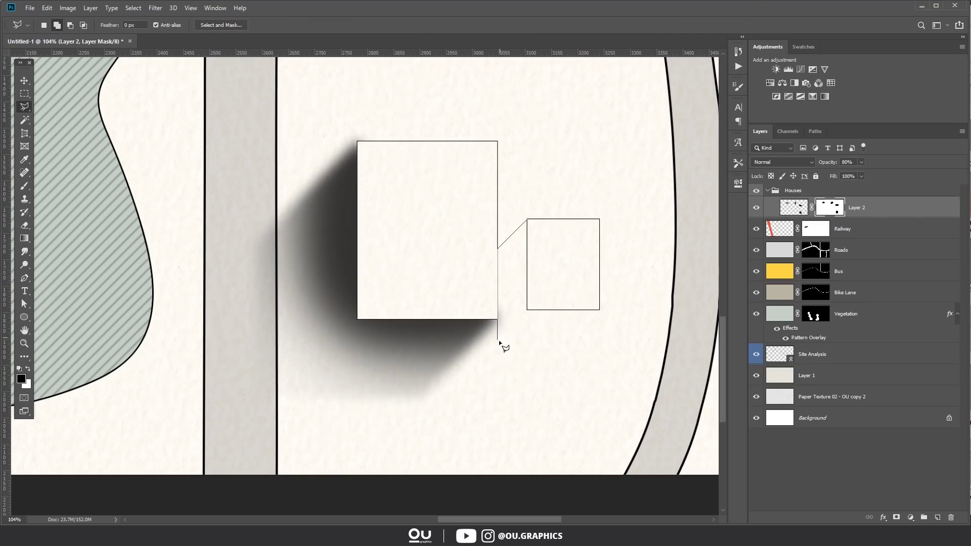
shift+click(498, 346)
shift+click(563, 346)
double_click(599, 310)
Step: Add the small house's soft black shadow on Layer 2, reapply the Gaussian Blur and deselect
click(793, 207)
key(ctrl+alt+f)
key(ctrl+d)
Step: Select the small house's interior from the Site Analysis layer and fill it with black on Layer 2's mask
key(w)
click(812, 354)
click(577, 260)
click(830, 208)
key(alt+BackSpace)
key(ctrl+d)
Step: Try softening the house shadows on Layer 2 with the Eraser at 30% opacity
key(e)
click(793, 208)
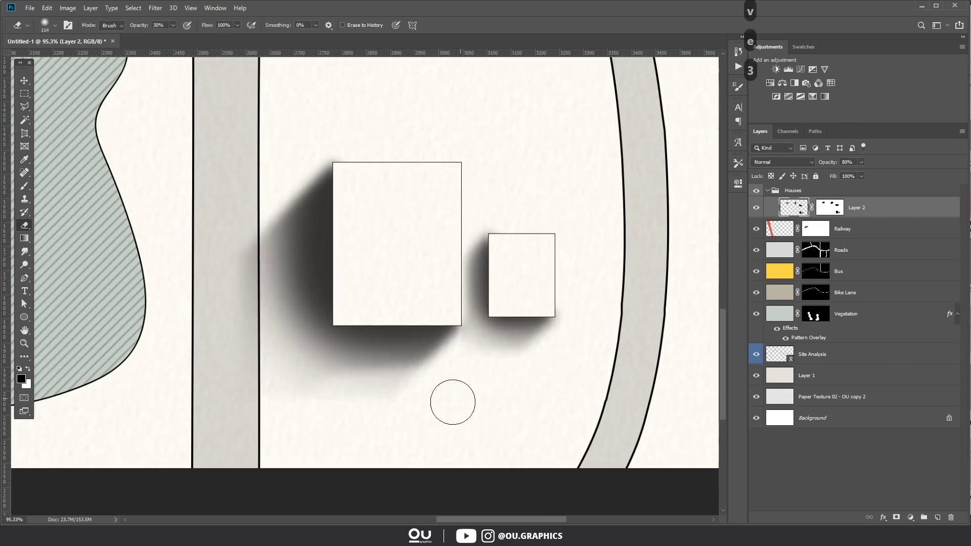
key(ctrl+alt+z)
Step: Outline a cast-shadow selection down and left of the narrow tilted house between the two vegetation areas
scroll(468, 339, down, 5)
key(l)
click(398, 225)
shift+click(301, 323)
click(318, 386)
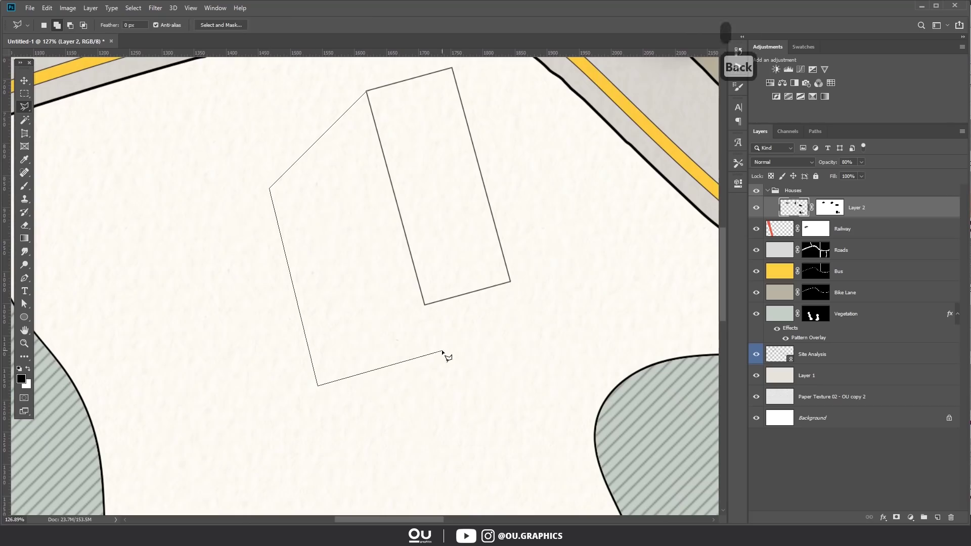
double_click(509, 280)
Step: Paint a soft black shadow for the narrow tilted house, reapply the Gaussian Blur and deselect
key(b)
drag(495, 283, 435, 243)
key(ctrl+alt+f)
key(ctrl+d)
Step: Outline a cast-shadow selection down and left of the house at the canvas's southwest corner, running past the canvas edge
key(l)
click(310, 278)
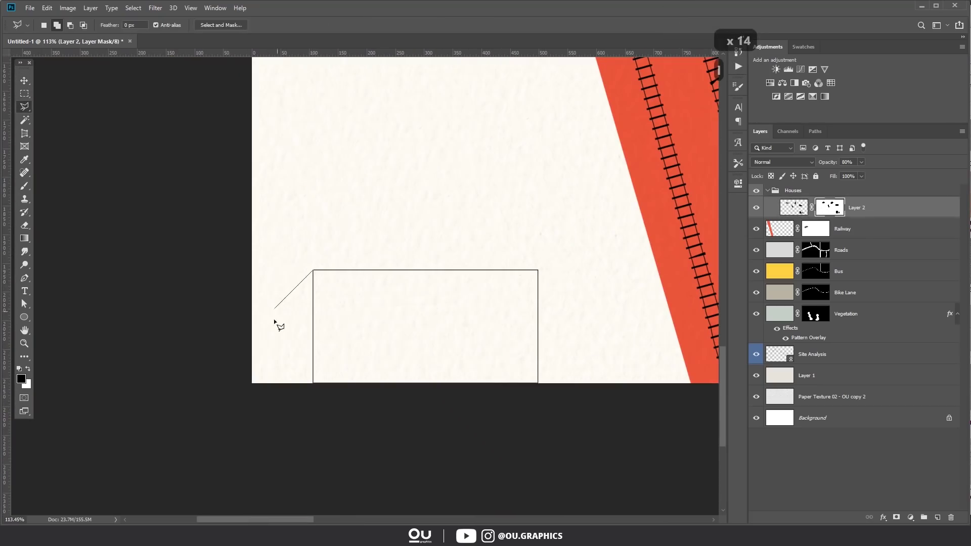
click(264, 314)
click(264, 425)
click(347, 425)
double_click(390, 271)
Step: Paint a soft black shadow for the southwest corner house, reapply the Gaussian Blur and deselect
key(b)
drag(303, 328, 364, 303)
key(ctrl+d)
key(ctrl+alt+f)
key(m)
key(ctrl+d)
Step: Select the southwest corner house's interior from the linework and mask the shadow out of it on Layer 2
key(w)
click(812, 354)
click(455, 323)
key(alt+BackSpace)
key(ctrl+d)
Step: Try to adjust the southwest corner house's shadow by marquee-selecting it and applying Free Transform
key(m)
key(ctrl+t)
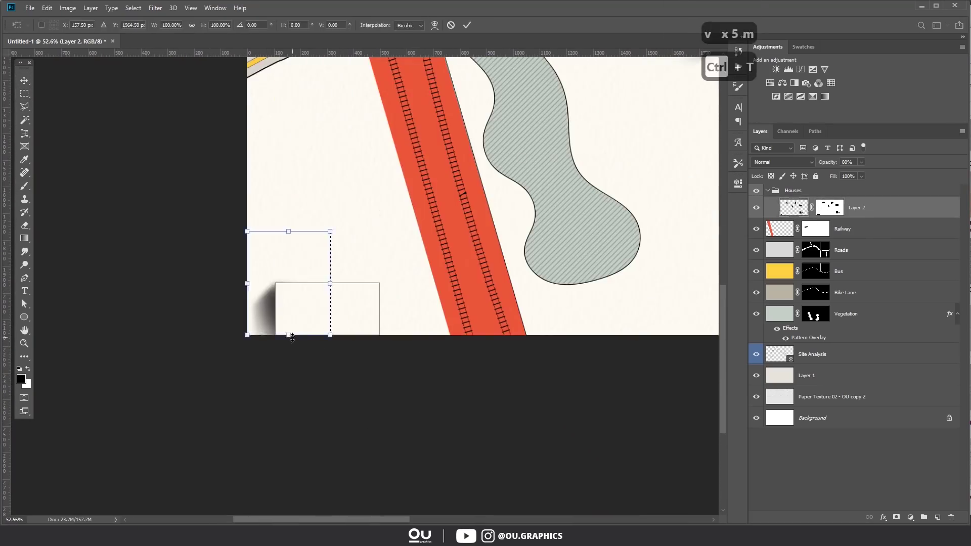
key(ctrl+alt+z)
key(ctrl+alt+z)
drag(223, 194, 288, 383)
Step: Hide the Site Analysis linework and set the Brush opacity to 30%
key(b)
key(1)
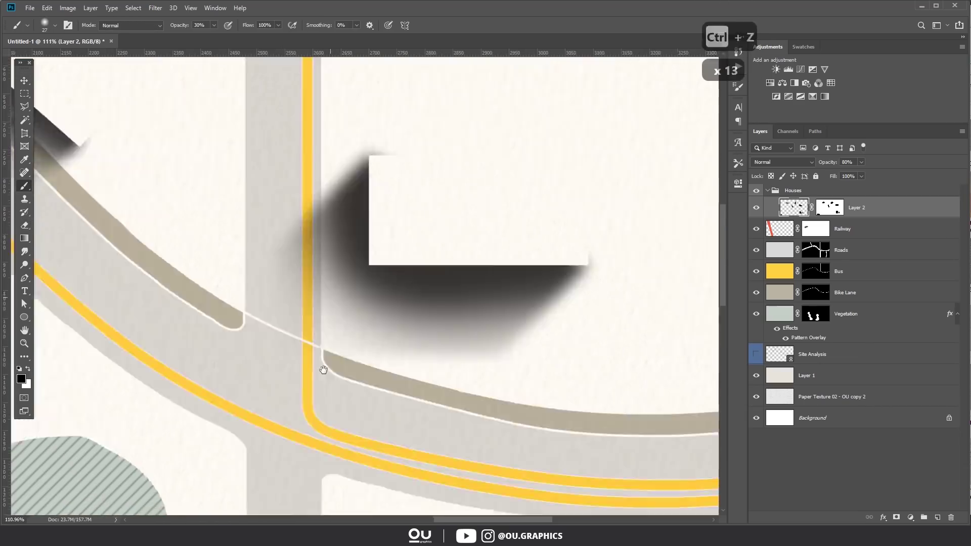
drag(583, 256, 261, 257)
Step: Add a new layer above the house shadows in the Houses group and clip it to Layer 2
key(v)
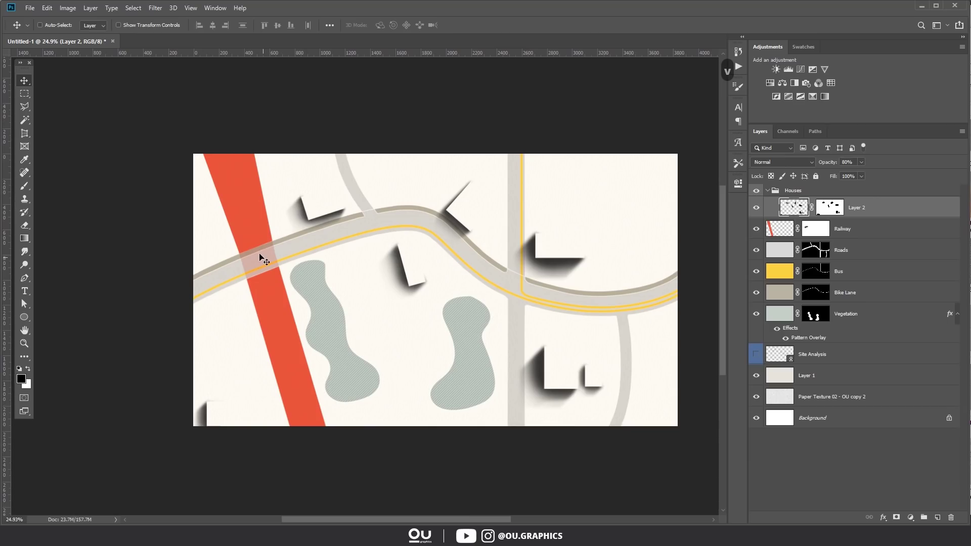
scroll(718, 511, up, 1)
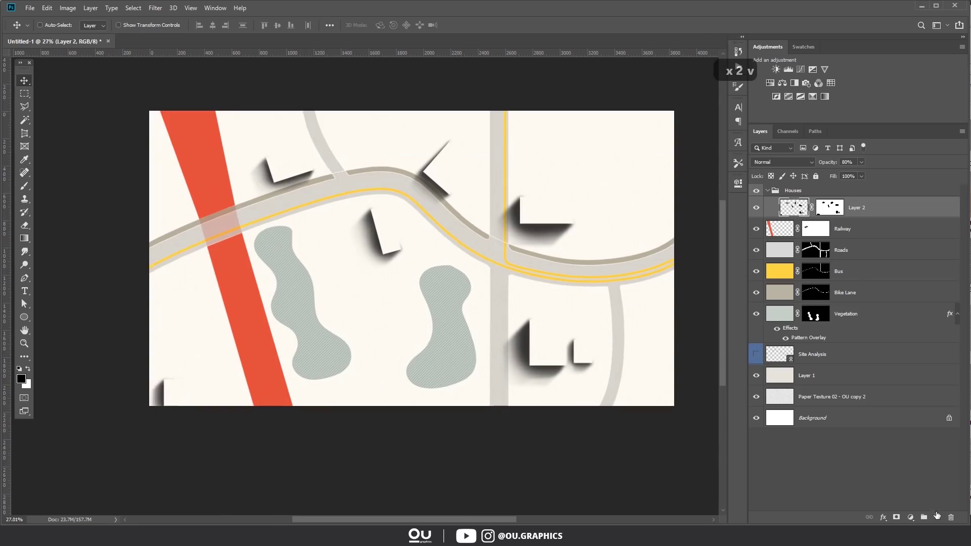
click(936, 517)
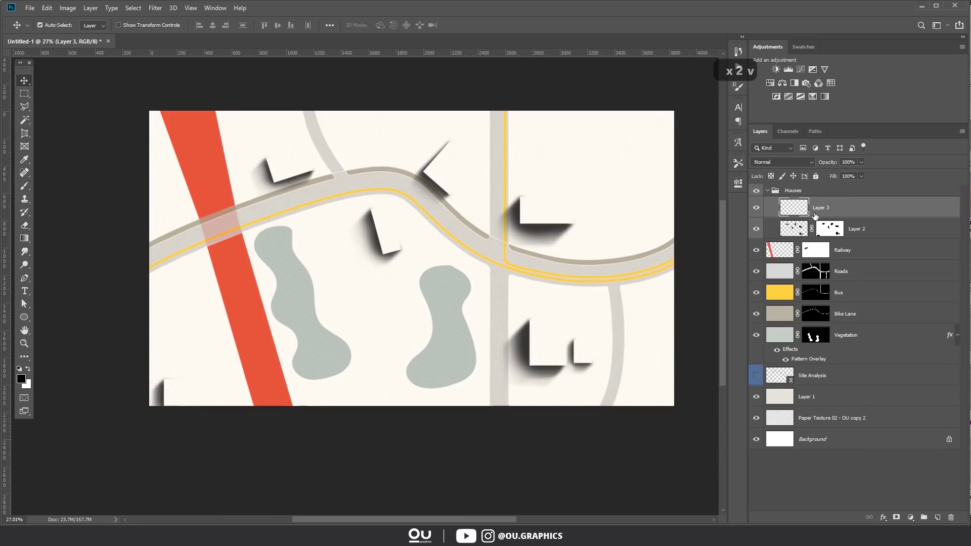
key(ctrl+alt+g)
Step: Sample the bike lane's beige, choose a darker shade of it as foreground colour, and fill the clipped layer with it
key(b)
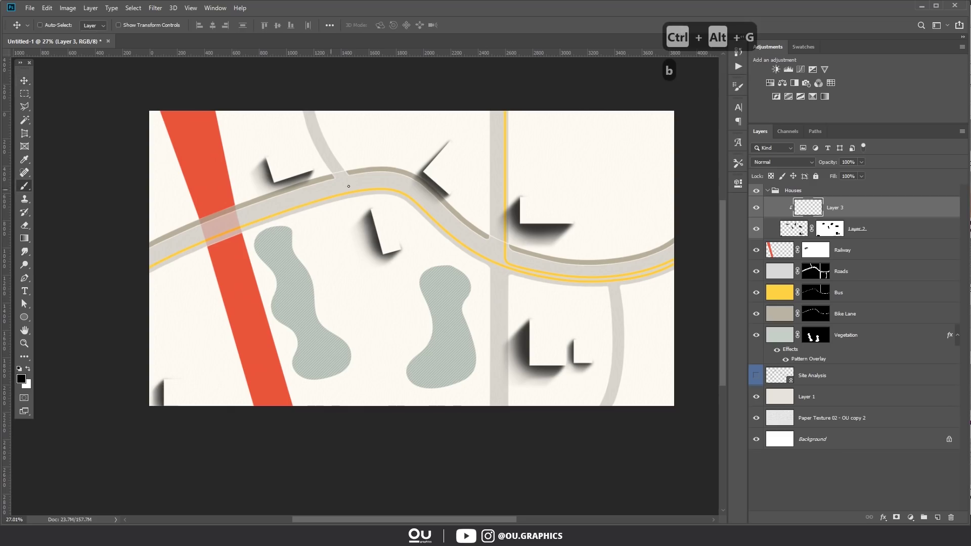
alt+click(365, 169)
click(22, 380)
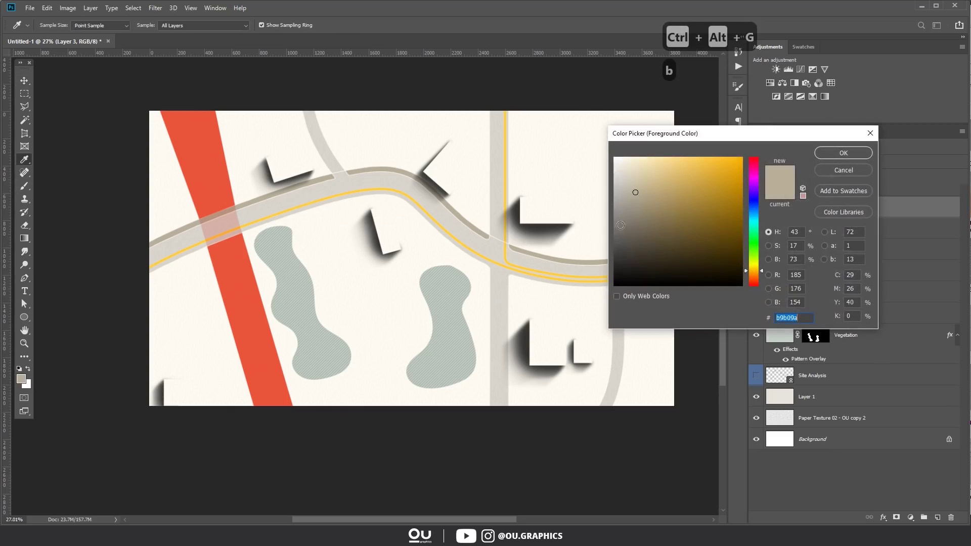
click(644, 247)
click(827, 152)
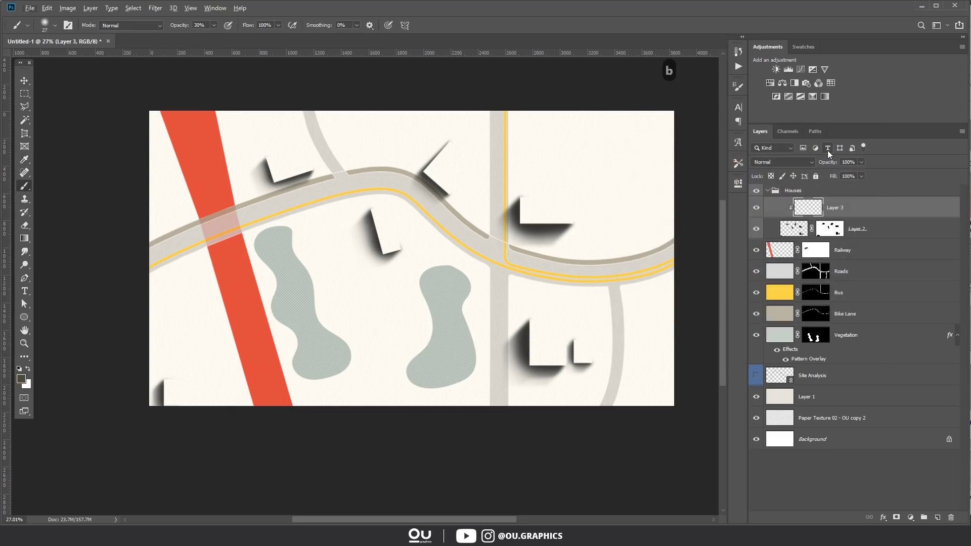
key(alt+BackSpace)
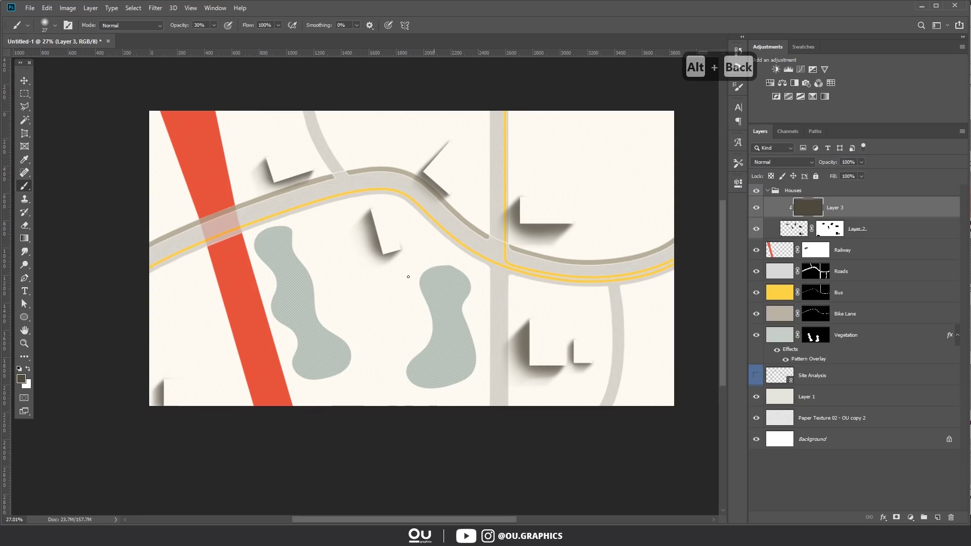
Step: Darken the foreground colour to #332f24 and refill the clipped colour layer over the house shadows with it
click(23, 380)
click(653, 260)
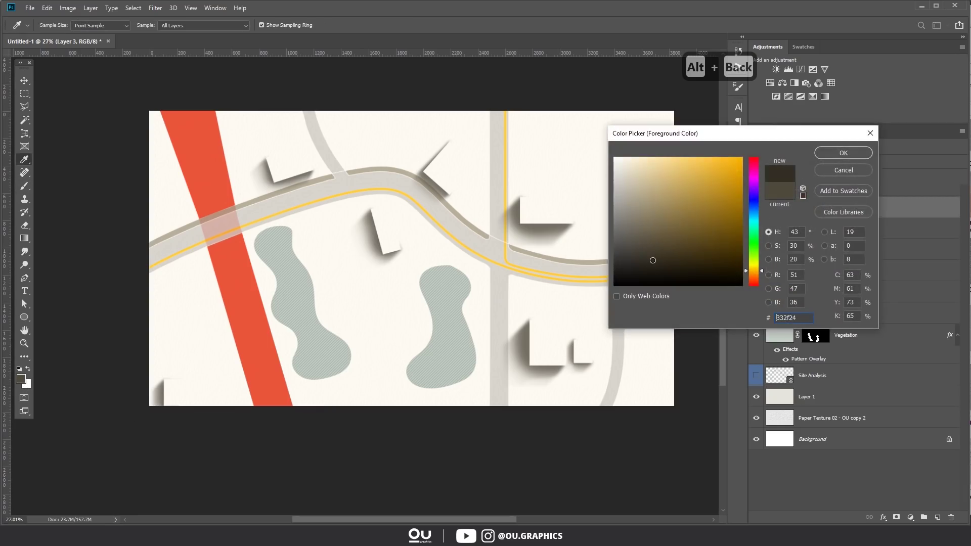
click(836, 158)
key(alt+BackSpace)
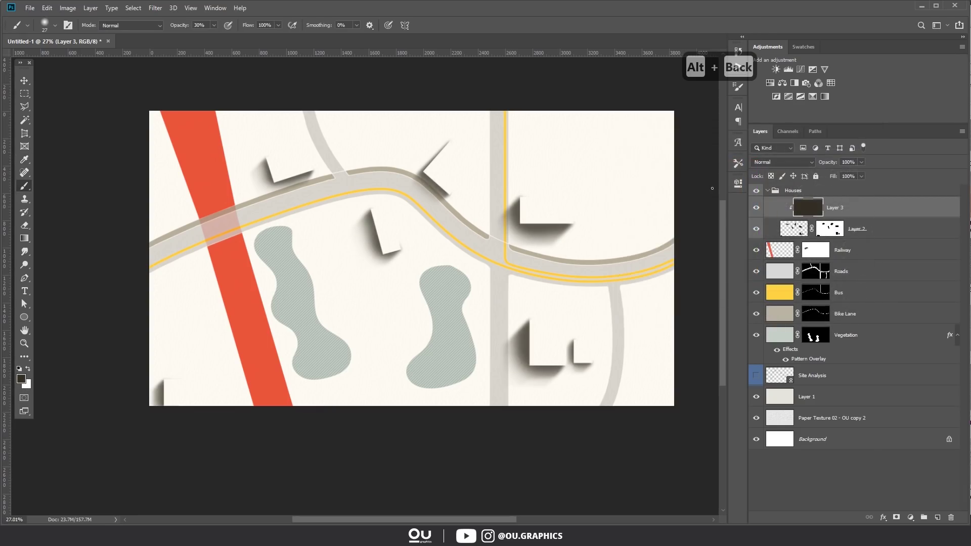
key(v)
scroll(447, 218, up, 1)
key(v)
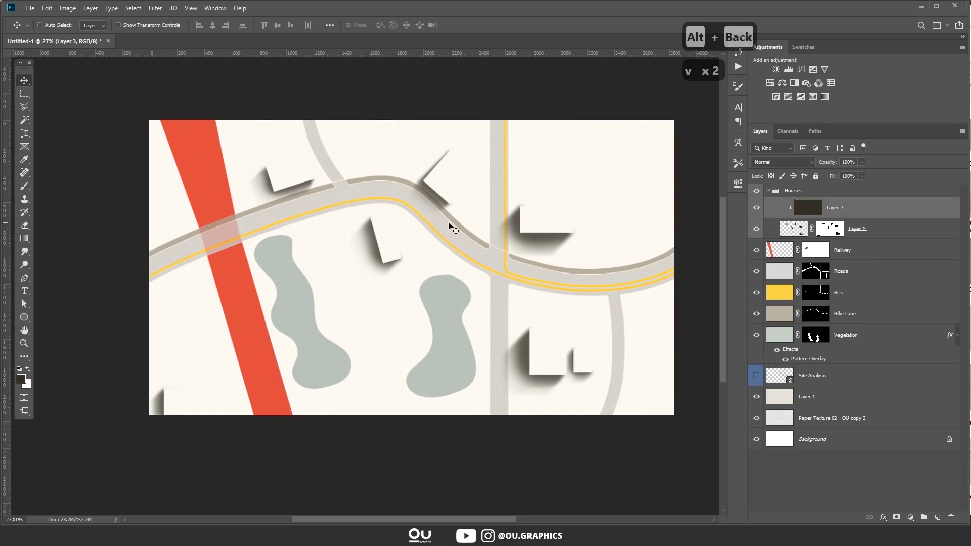
Step: Add a new layer above the Railway layer and clip it to Railway
ctrl+click(263, 324)
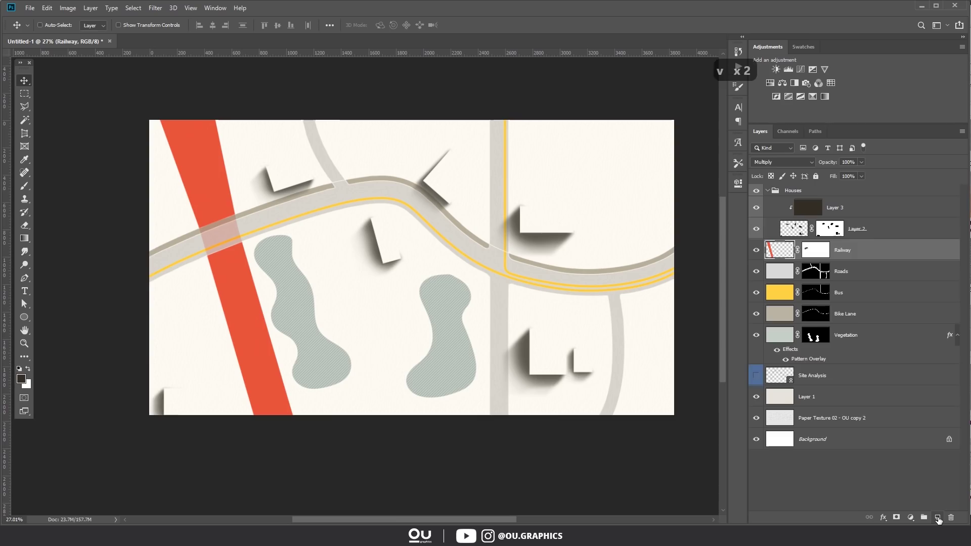
click(938, 519)
key(ctrl+alt+g)
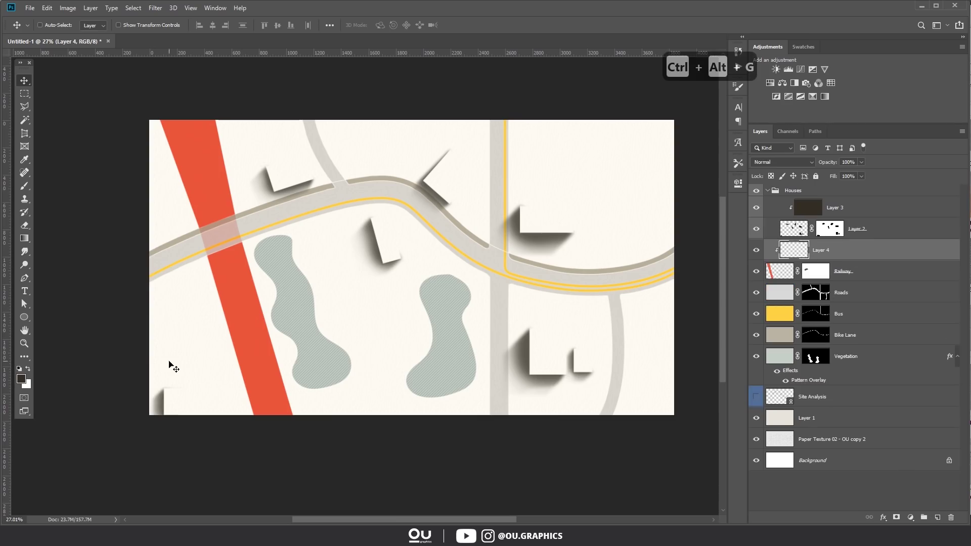
Step: Sample the railway's red for the Brush and darken the foreground colour to #60281e
key(b)
alt+click(245, 314)
click(21, 379)
click(703, 238)
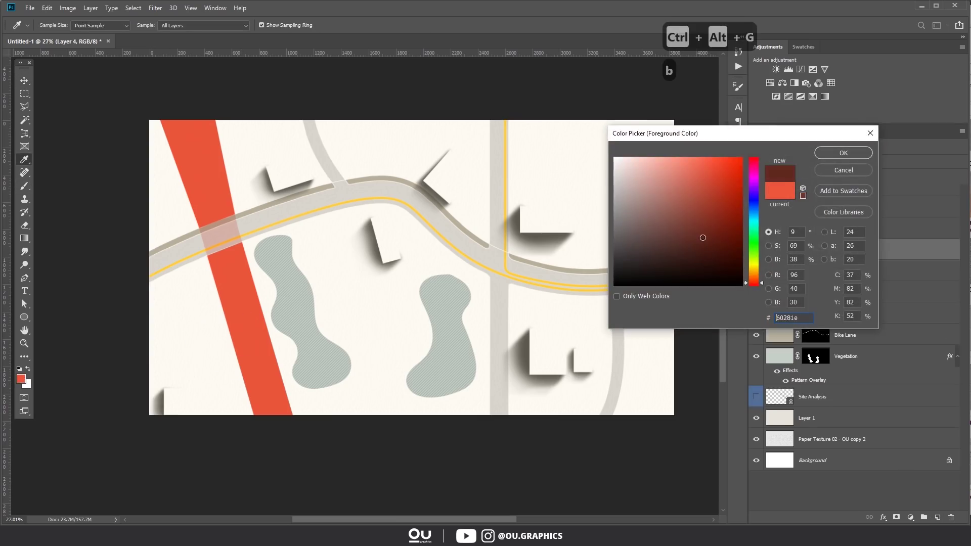
click(843, 153)
Step: Paint a soft dark shadow along the railway's full eastern edge with straight and freehand brush strokes
click(303, 394)
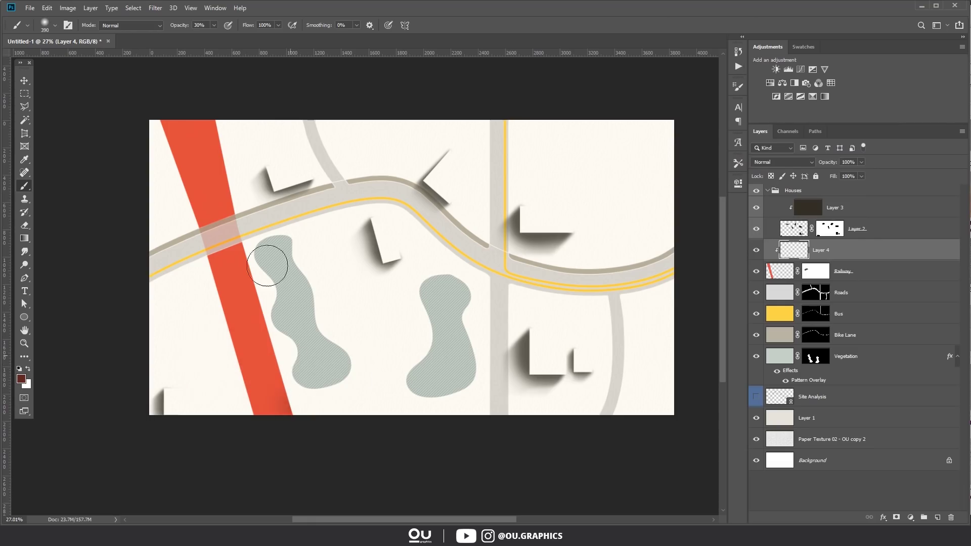
shift+click(220, 127)
alt+right_click(223, 128)
click(218, 132)
shift+click(235, 237)
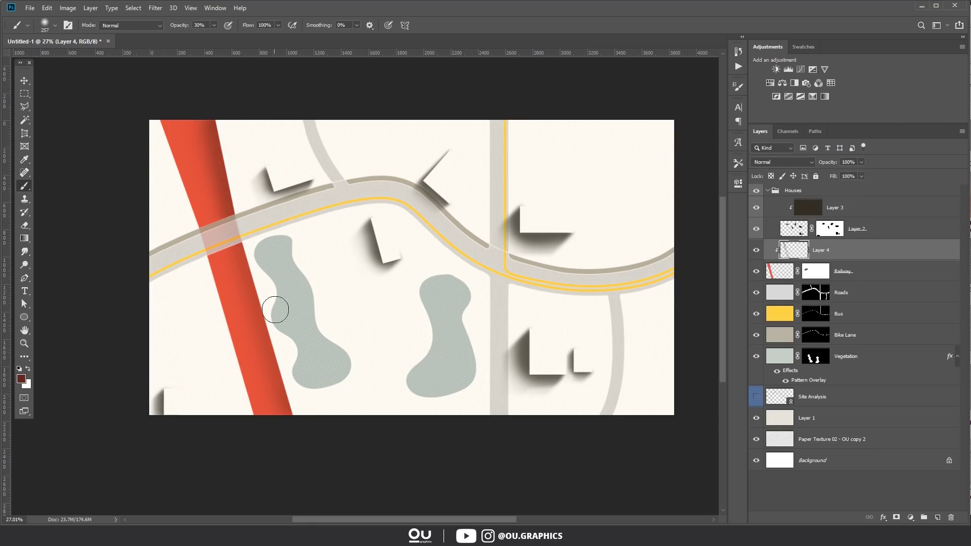
shift+click(299, 428)
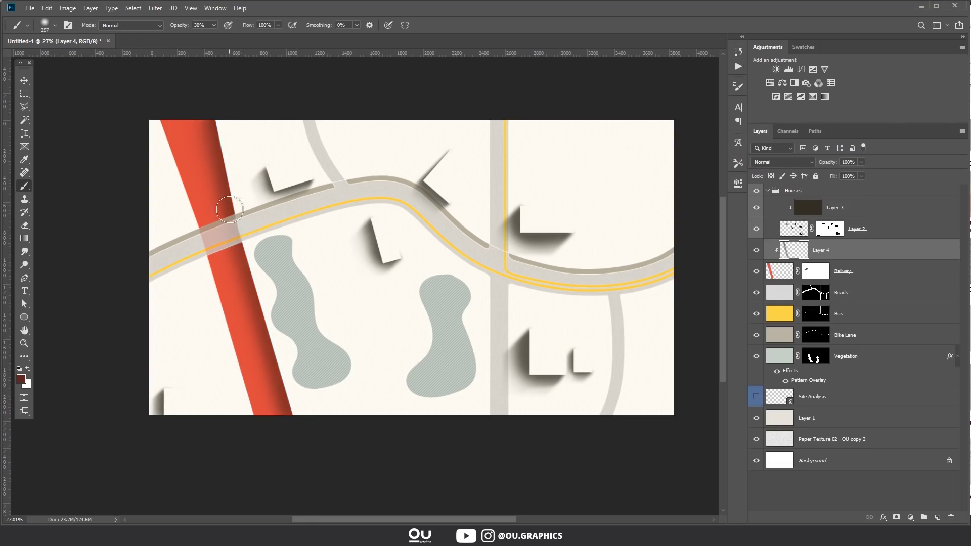
drag(229, 209, 210, 98)
drag(236, 223, 298, 401)
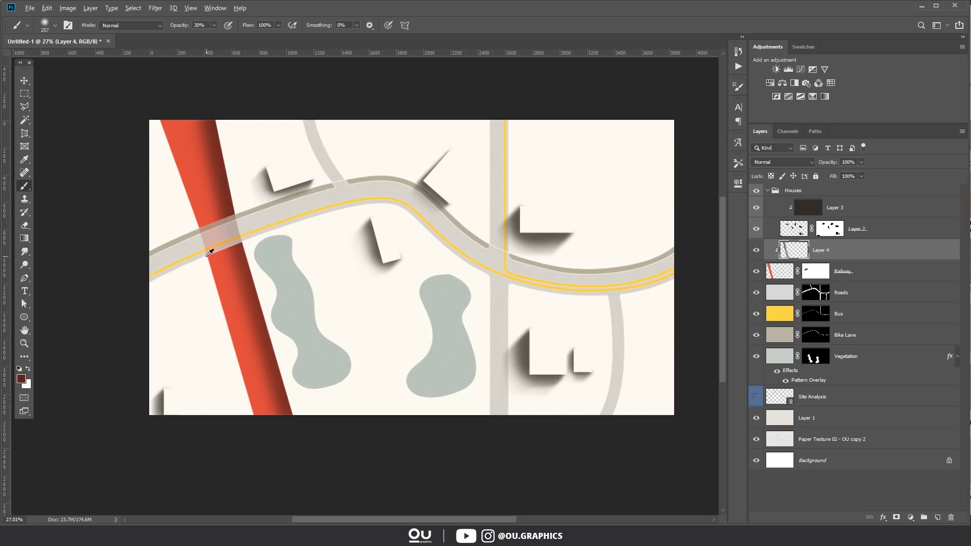
Step: Paint shadow across the railway just south of the road crossing and deepen its eastern edge there with a smaller brush
scroll(207, 256, up, 4)
key([)
drag(164, 254, 237, 255)
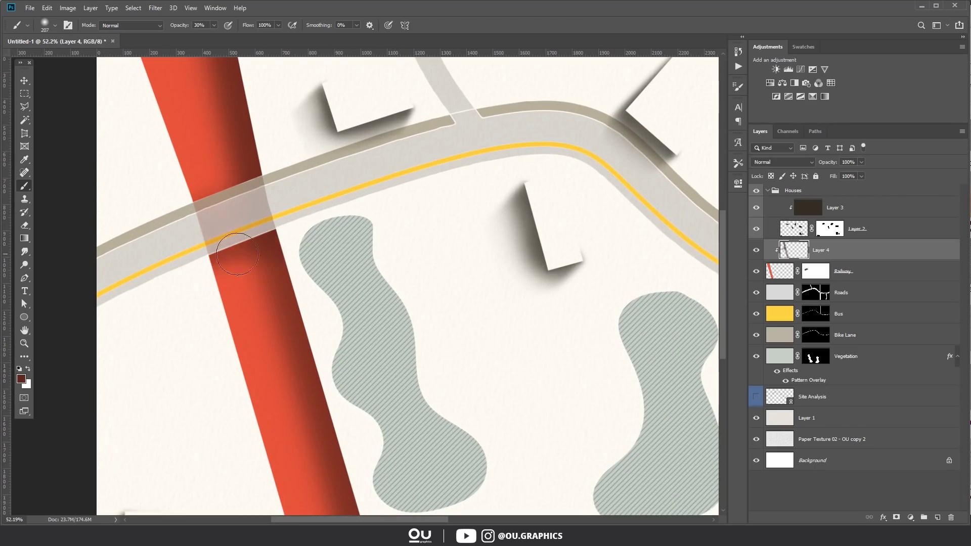
scroll(304, 244, down, 2)
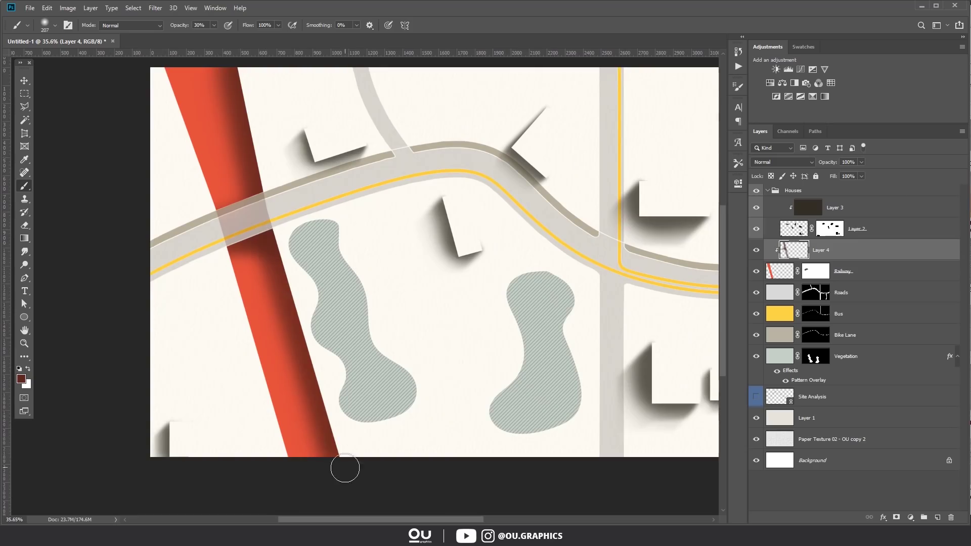
drag(271, 223, 278, 278)
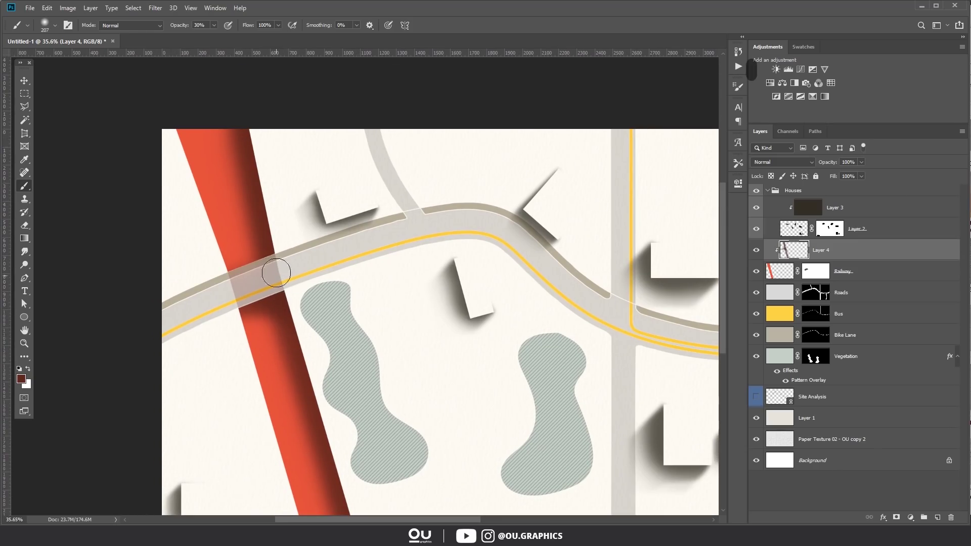
scroll(292, 288, down, 5)
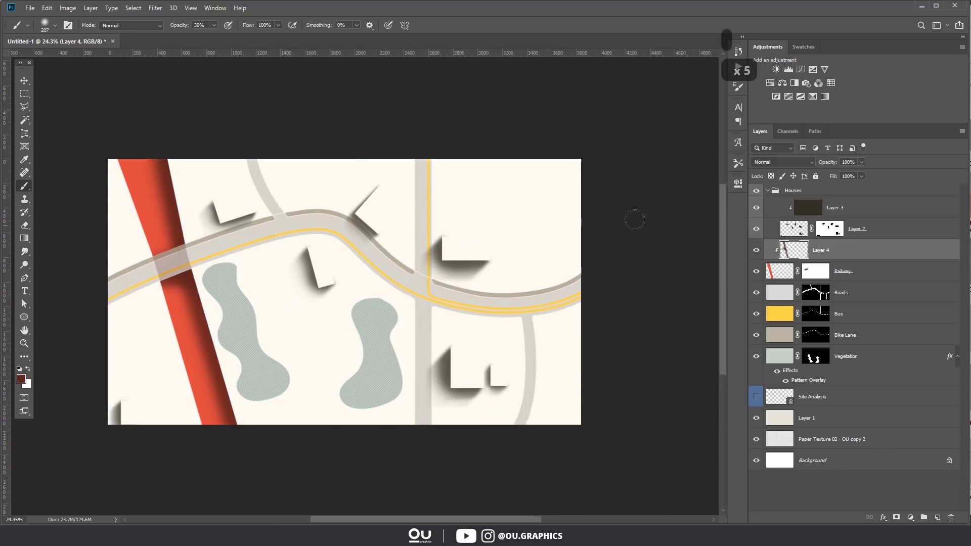
Step: Adjust the railway shadow with Hue/Saturation at saturation -34 and lightness -17, and set its layer opacity to 80%
drag(861, 163, 851, 171)
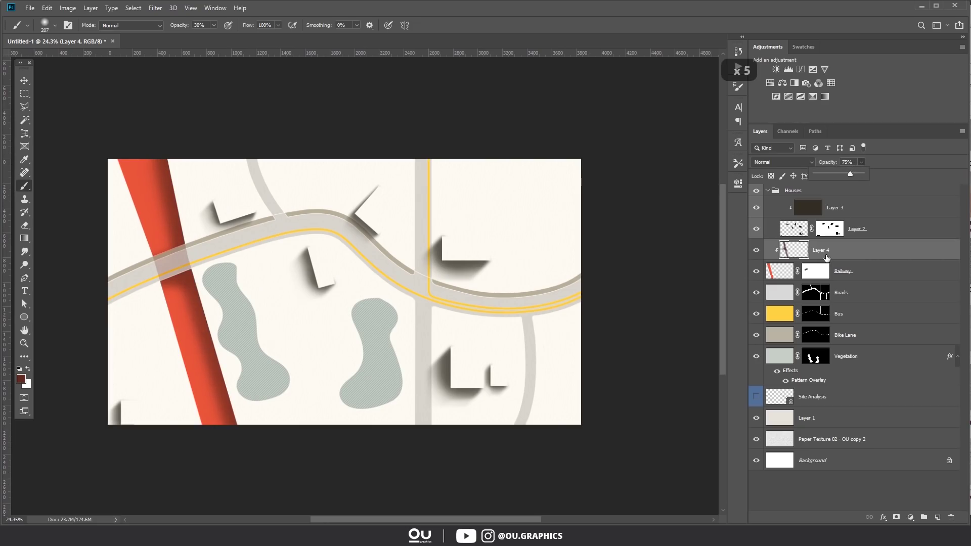
key(ctrl+u)
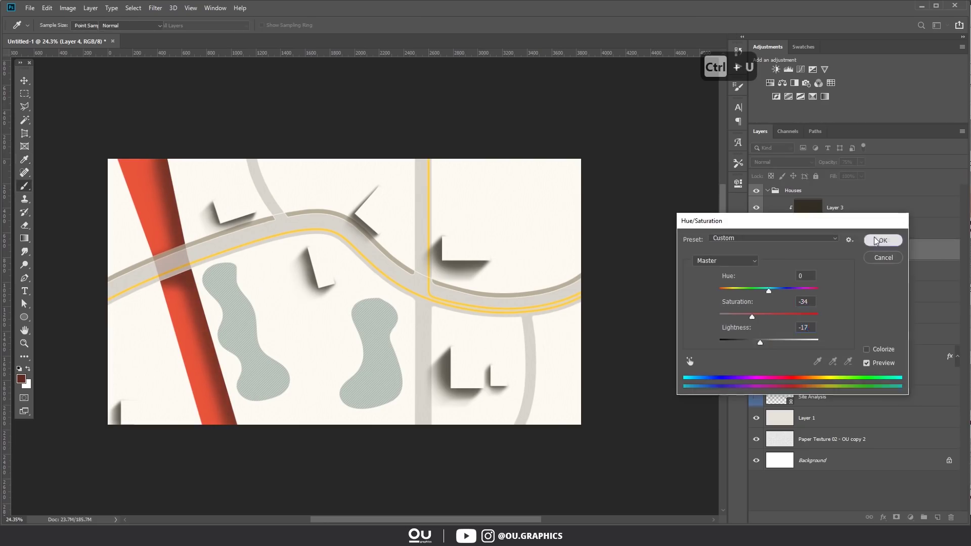
click(881, 241)
key(v)
drag(223, 254, 277, 232)
key(8)
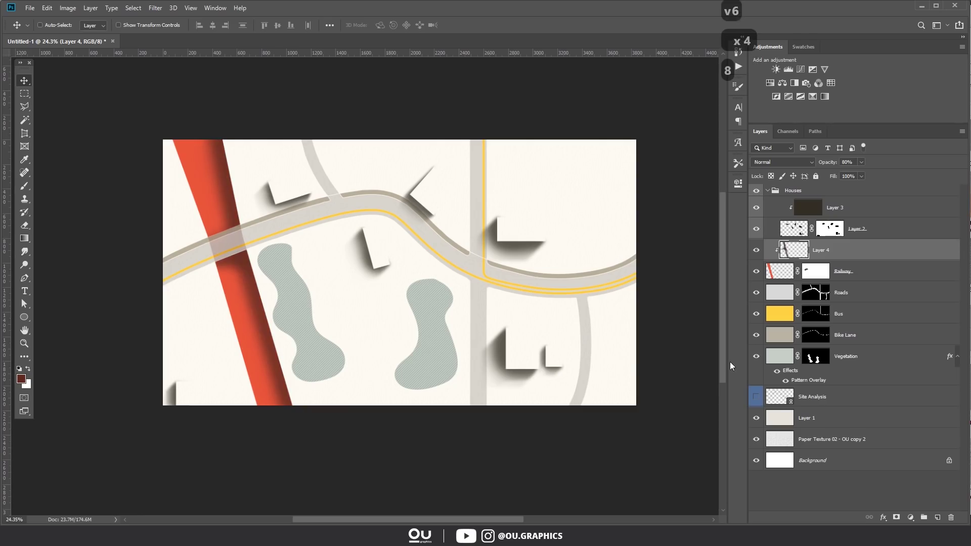
key(e)
key(v)
key(7)
Step: Choose a darker red-brown foreground colour and paint a deeper shadow on the railway along the road crossing's southern edge
key(b)
click(20, 378)
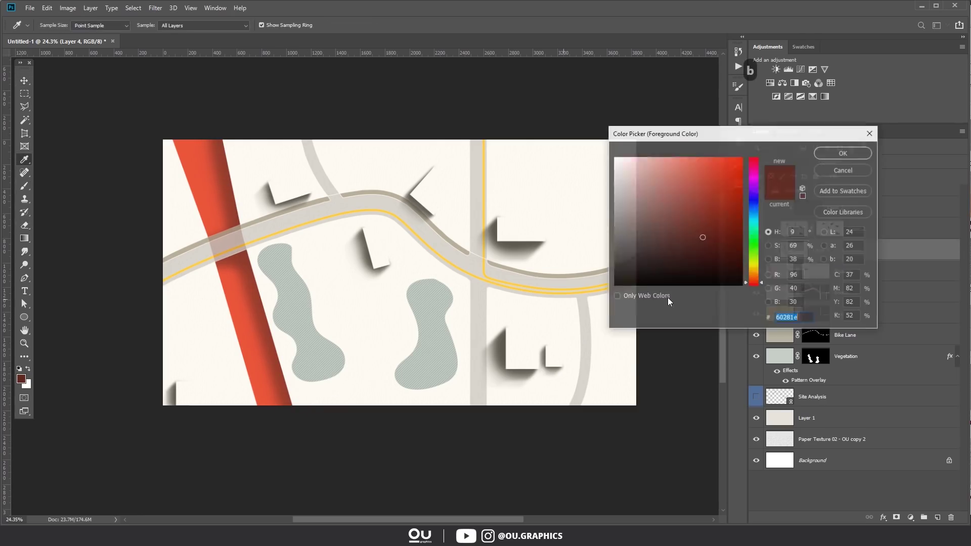
click(699, 260)
click(816, 152)
key(b)
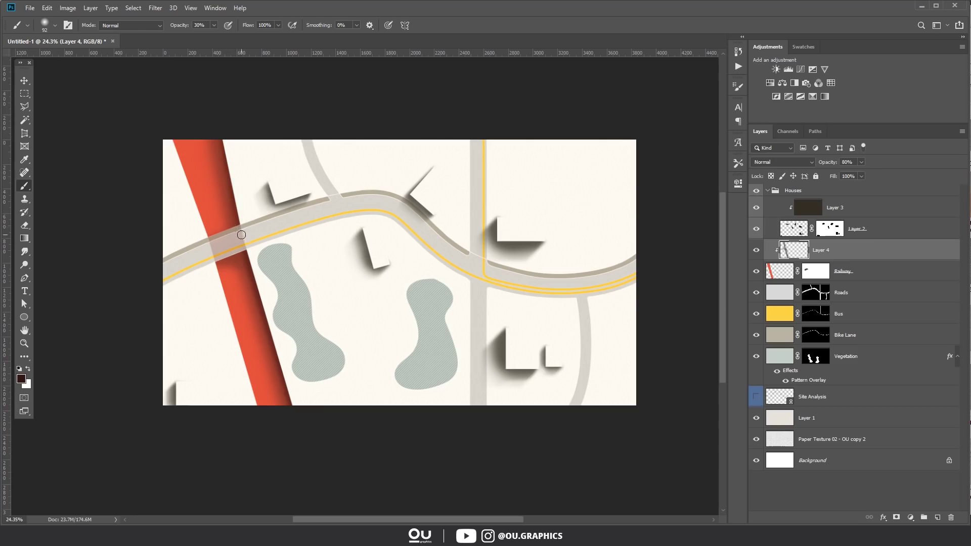
scroll(234, 260, up, 5)
drag(246, 246, 213, 261)
scroll(331, 254, down, 6)
drag(391, 256, 356, 265)
key(v)
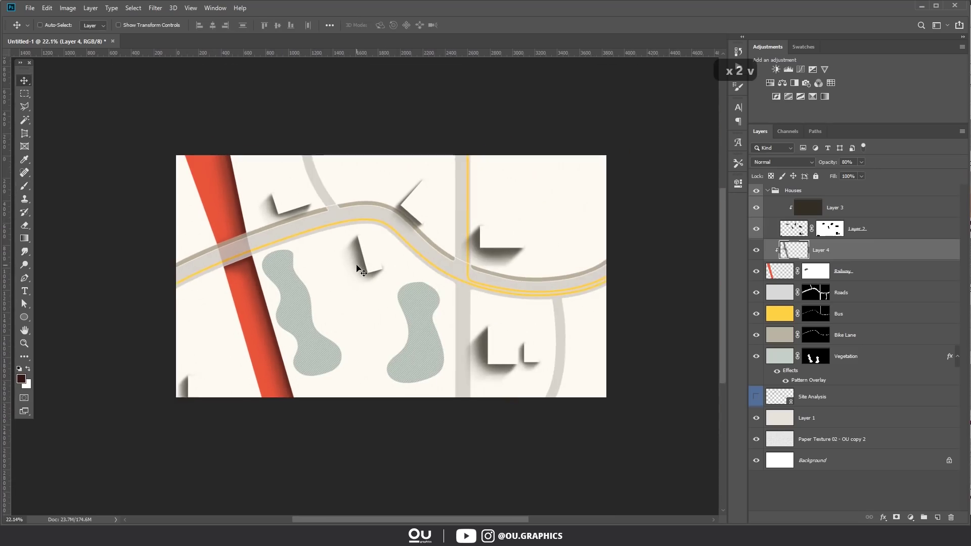
Step: Lighten the Railway layer with Hue/Saturation at saturation -3 and lightness +14, and check it against the Site Analysis linework
scroll(357, 268, up, 2)
click(788, 278)
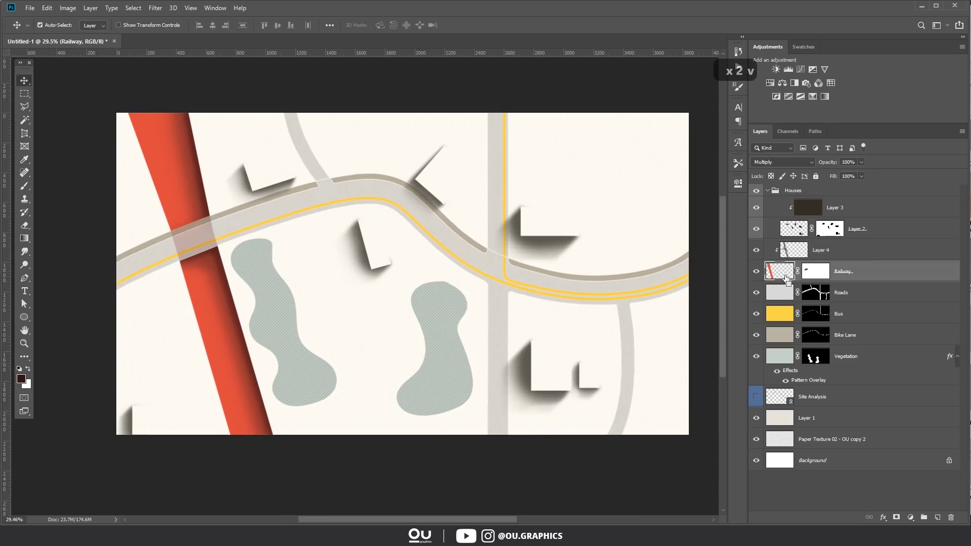
key(ctrl+u)
mouse_move(769, 317)
mouse_down()
mouse_move(758, 317)
mouse_move(776, 343)
mouse_move(767, 316)
mouse_up()
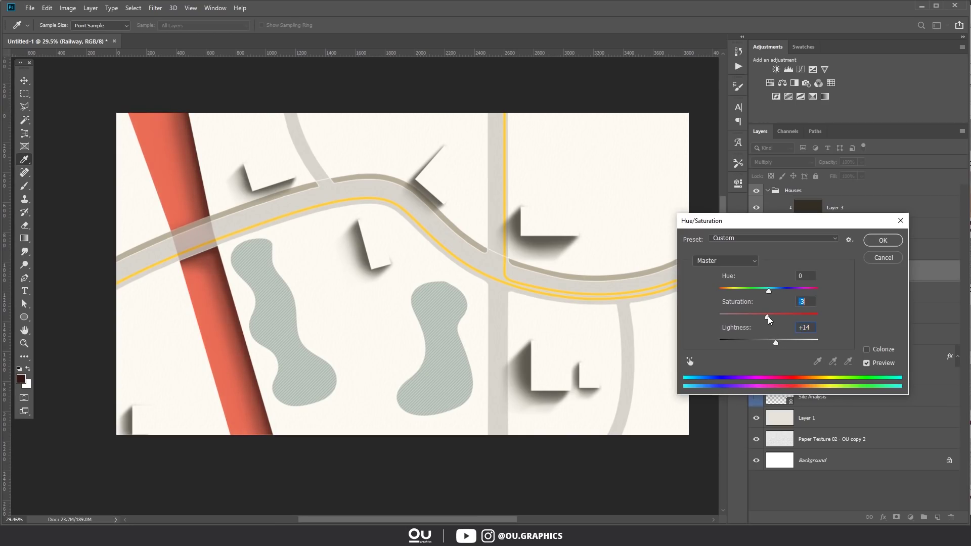
click(894, 241)
click(757, 397)
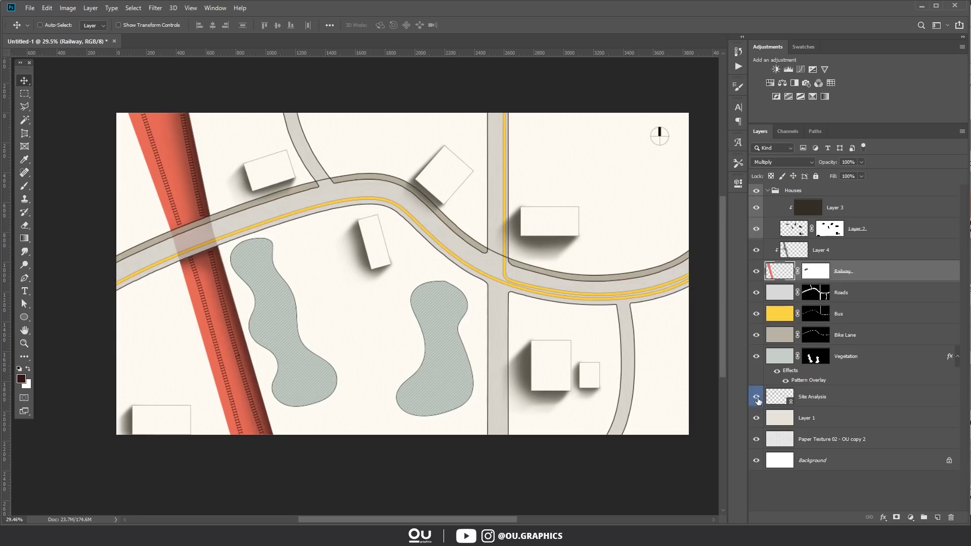
click(756, 398)
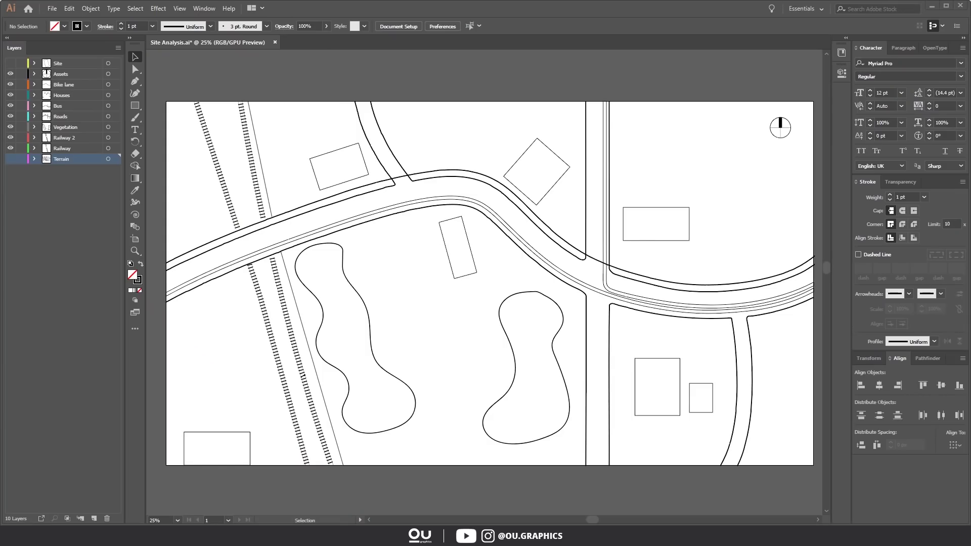
Step: In the Illustrator file, show the Site layer and reduce the dashed site boundary's stroke weight to 5 pt
click(11, 63)
click(370, 284)
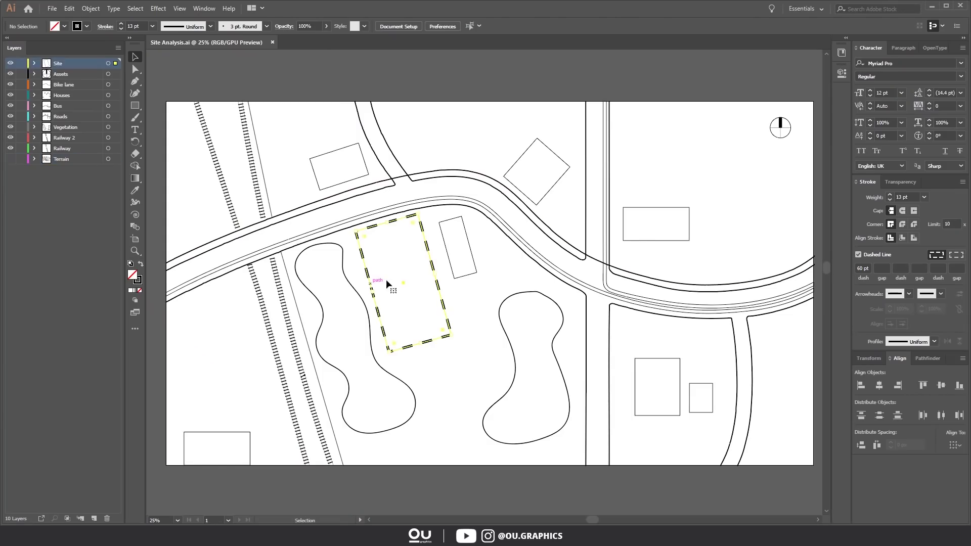
click(890, 199)
click(890, 200)
click(890, 199)
click(890, 200)
click(890, 199)
click(890, 199)
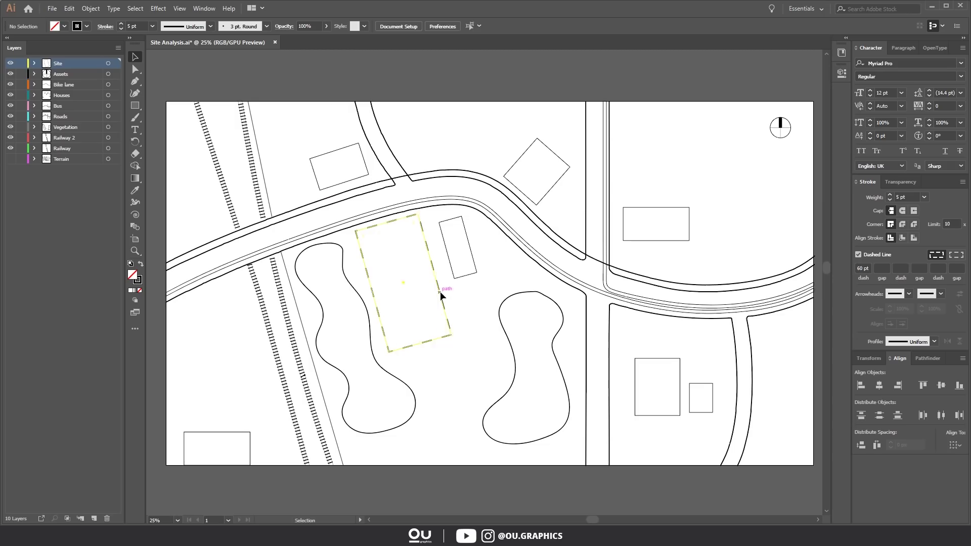
Step: Set the site boundary's dash to 50 pt and gap to 30 pt, and save the Illustrator file
text(5)
key(Return)
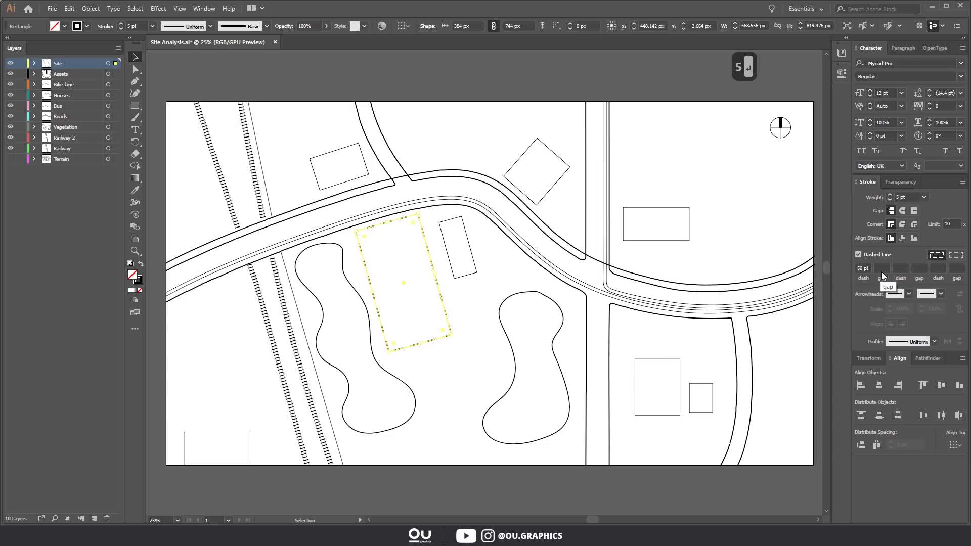
click(881, 270)
text(30)
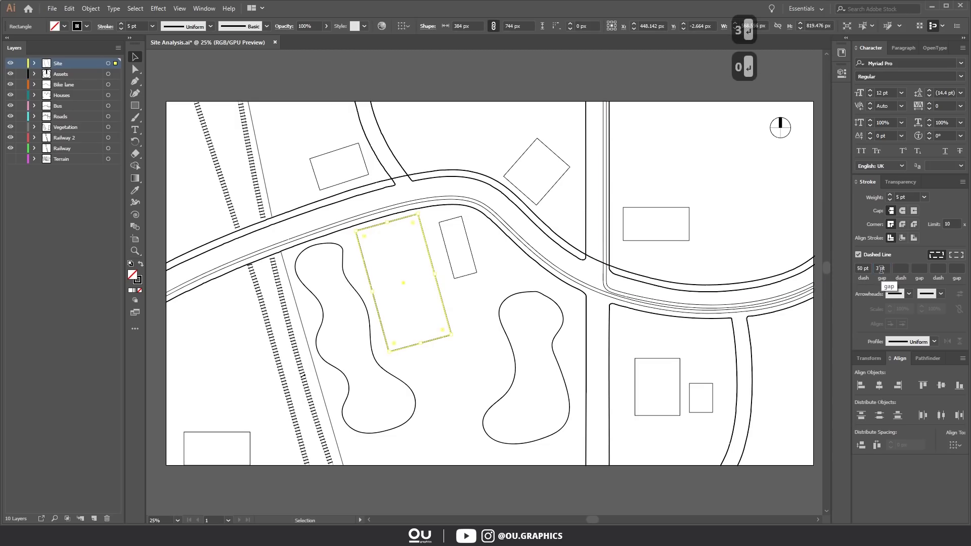
key(Return)
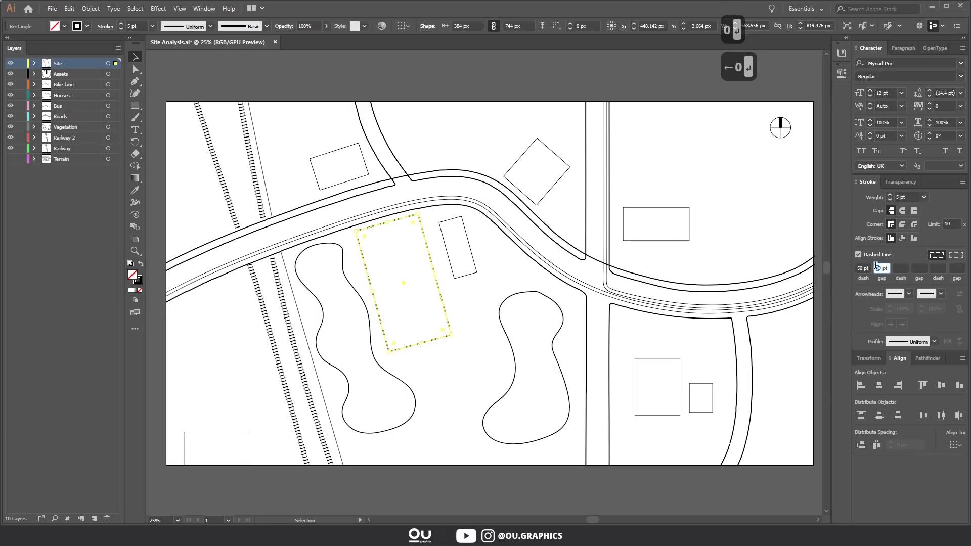
click(502, 325)
click(475, 345)
key(ctrl+s)
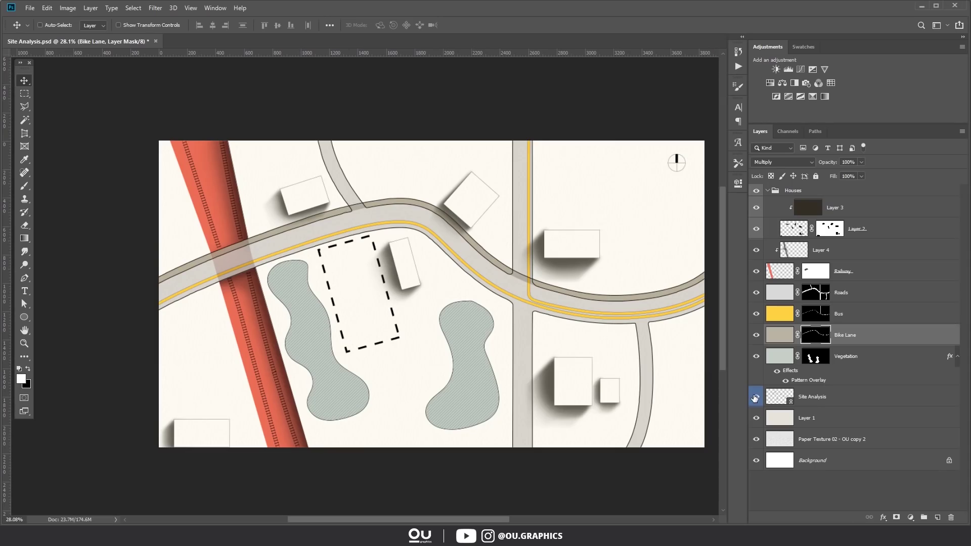
Step: Back in Photoshop, duplicate the Site Analysis linework layer and hide the copy beneath it
click(839, 402)
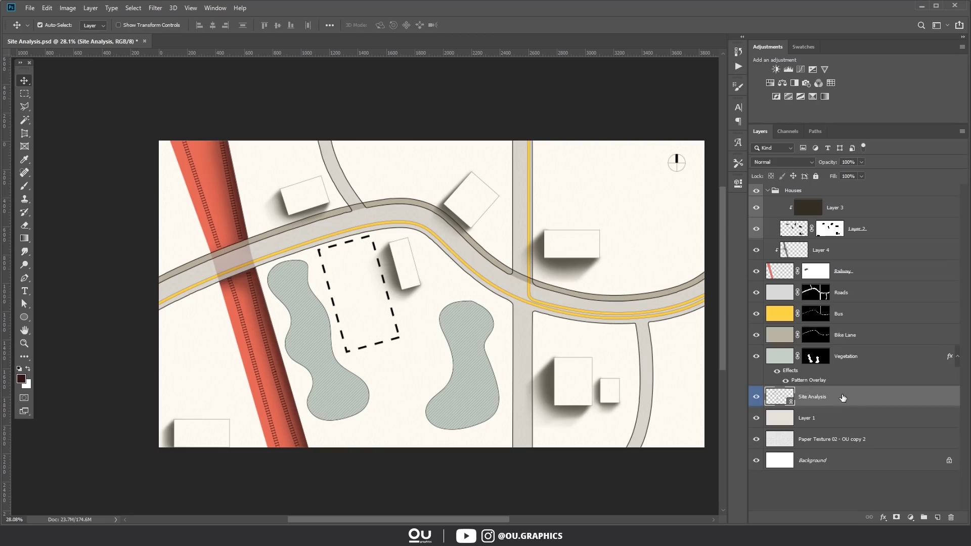
key(ctrl+j)
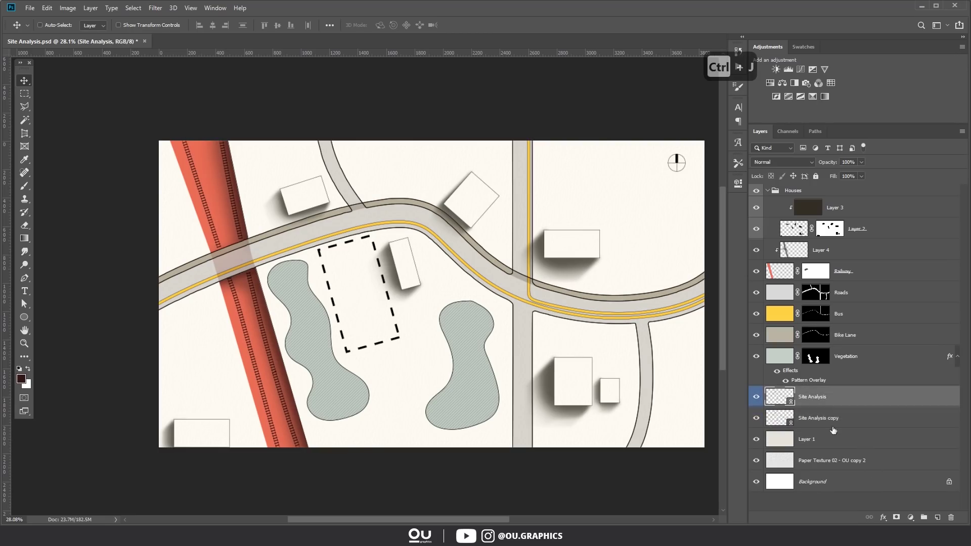
click(757, 418)
Step: Add an inverted mask to the Site Analysis layer and paint it white at 100% brush opacity to reveal the dashed site boundary
click(895, 517)
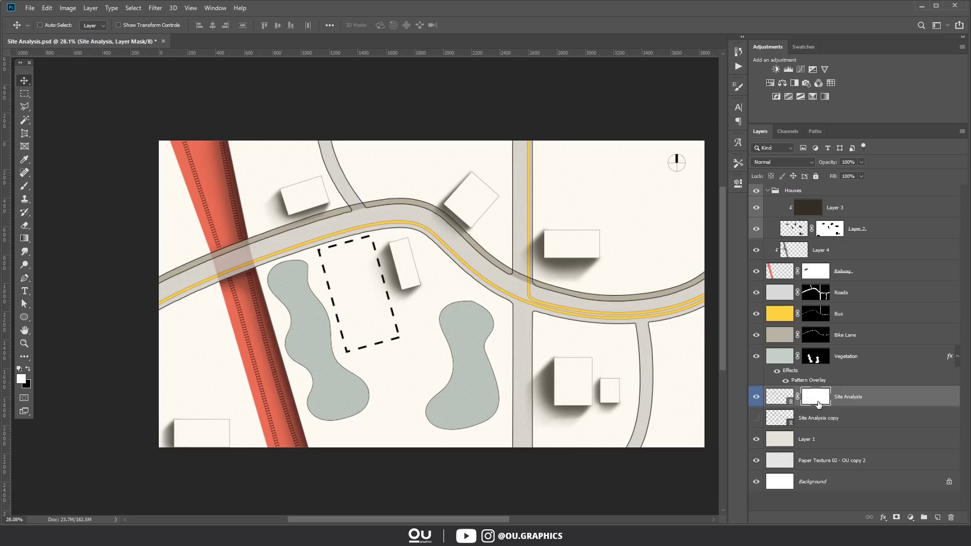
key(ctrl+i)
key(b)
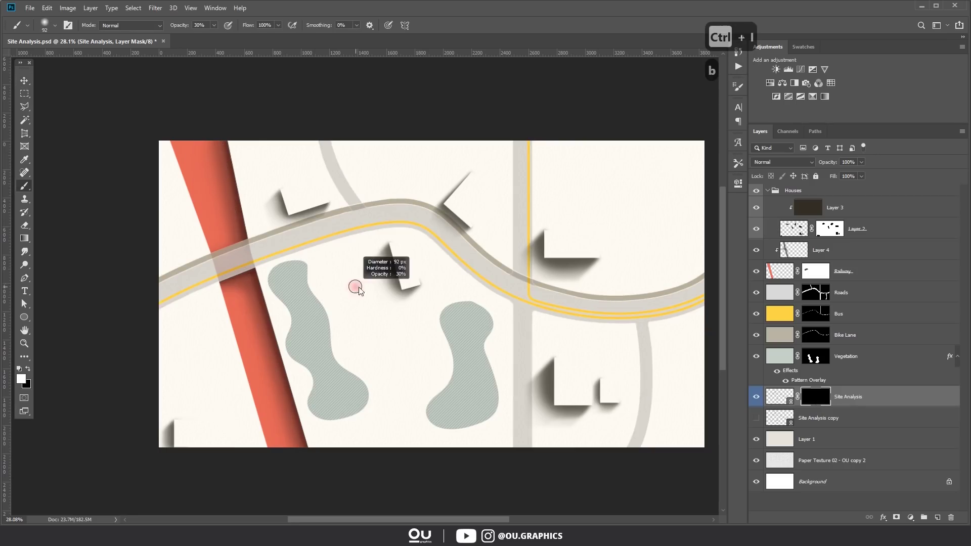
key(0)
mouse_move(368, 331)
mouse_down()
mouse_move(348, 261)
mouse_move(364, 342)
mouse_move(389, 336)
mouse_move(367, 254)
mouse_move(334, 276)
mouse_move(347, 309)
mouse_up()
drag(348, 309, 337, 310)
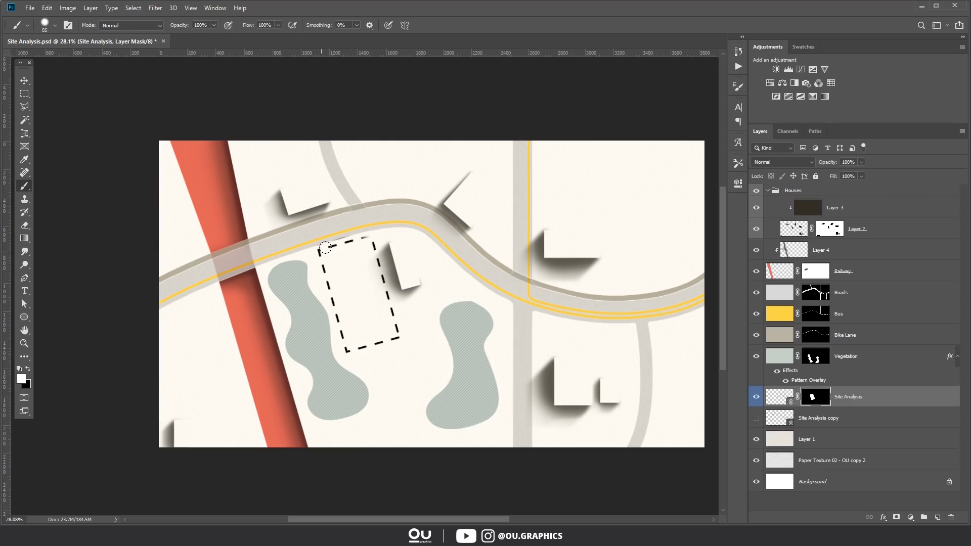
Step: Paint black on the Site Analysis mask along the road edge above the dashed site boundary to hide stray linework
key(x)
scroll(336, 240, up, 11)
mouse_move(298, 245)
mouse_down()
mouse_move(370, 222)
mouse_move(437, 233)
mouse_up()
key(x)
key(space)
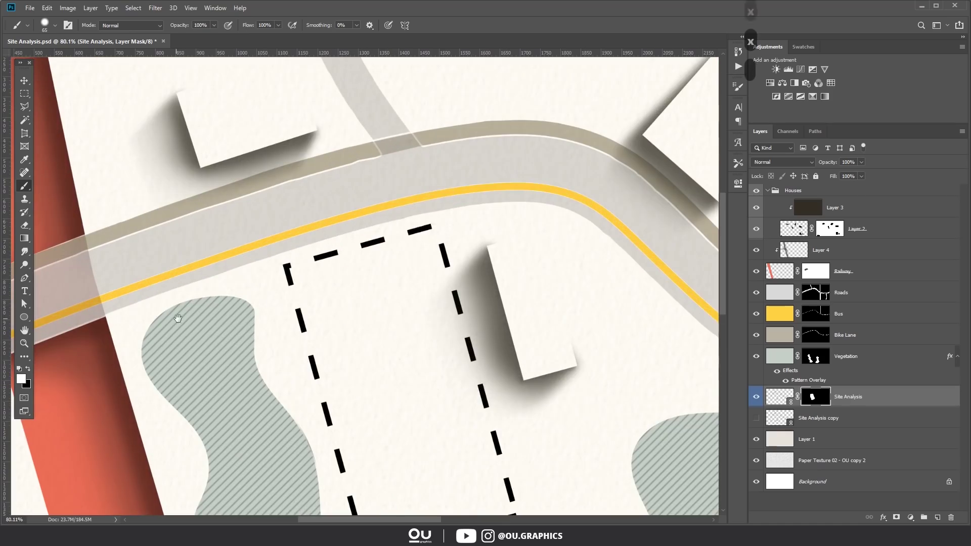
Step: Fill the railway area white on the Site Analysis mask to reveal the track linework, and clear the selection
scroll(177, 318, down, 5)
key(alt+BackSpace)
key(alt+BackSpace)
scroll(303, 244, up, 5)
key(ctrl+d)
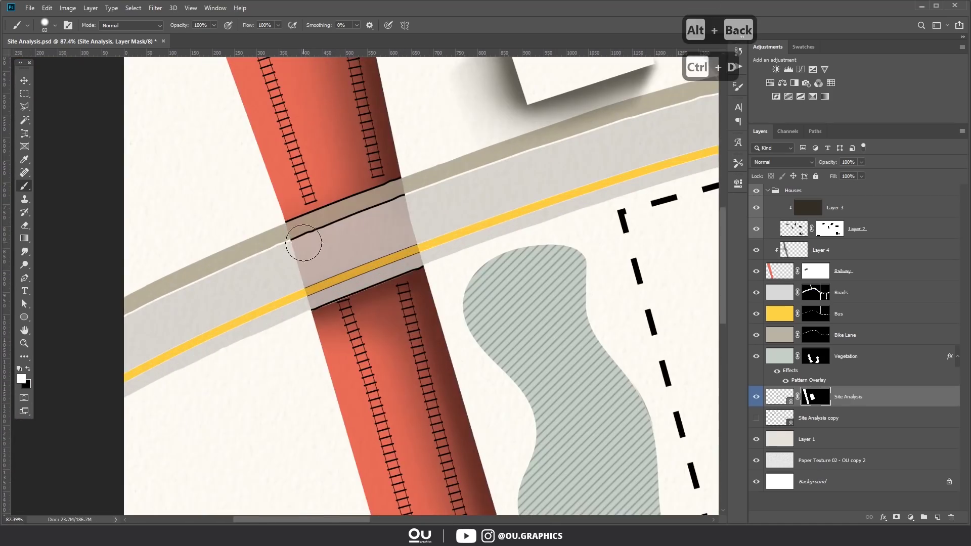
Step: Paint black on the Site Analysis mask where the road crosses the railway to hide the linework there
key(x)
mouse_move(303, 243)
mouse_down()
mouse_move(463, 187)
mouse_move(424, 185)
mouse_move(421, 264)
mouse_up()
scroll(356, 221, down, 12)
key(space)
drag(491, 224, 355, 237)
key(v)
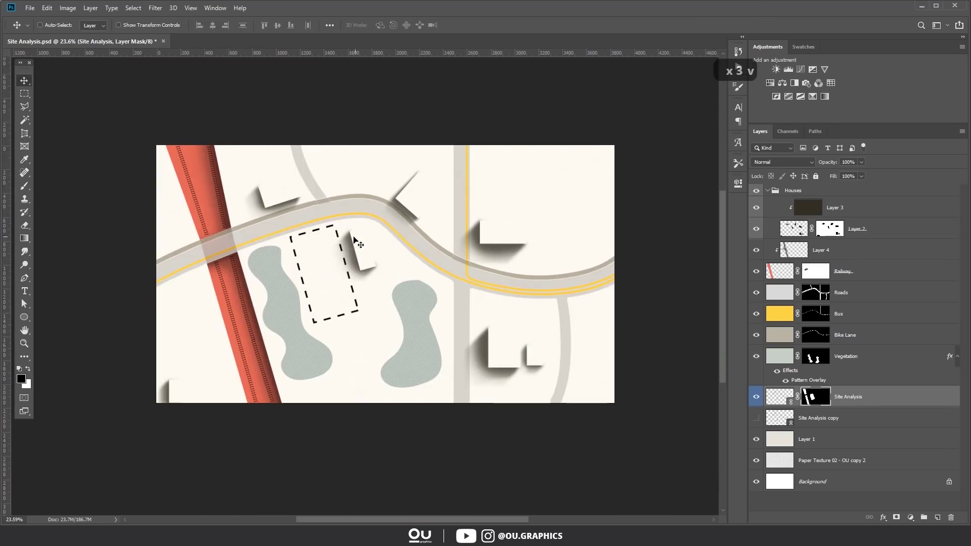
Step: Fill the site white on a new layer, and select every house footprint with the Magic Wand from the Site Analysis copy linework
key(w)
key(ctrl+d)
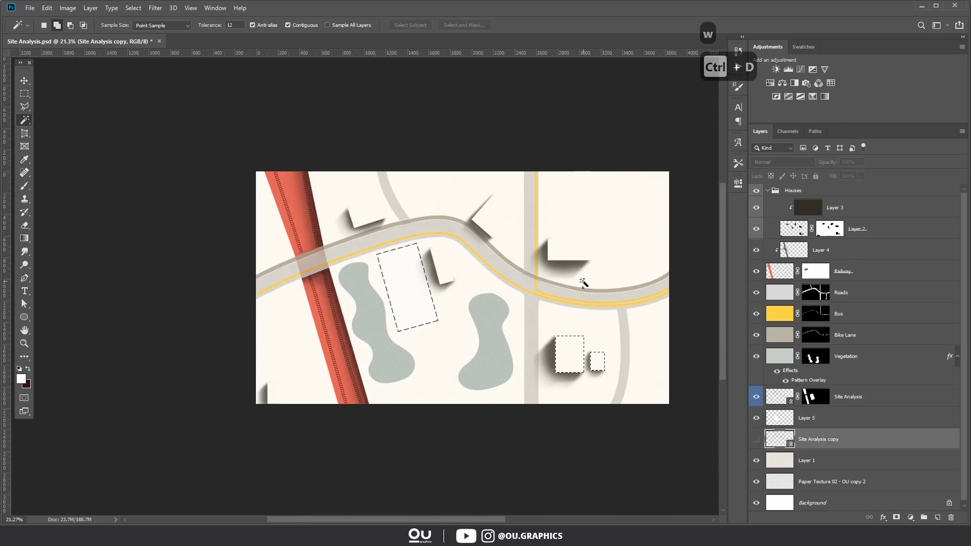
click(569, 251)
click(493, 217)
click(445, 265)
click(372, 219)
click(288, 394)
Step: Add a layer beneath Layer 2 in the Houses group, fill the selected footprints there and invert them to black
click(867, 227)
ctrl+click(937, 517)
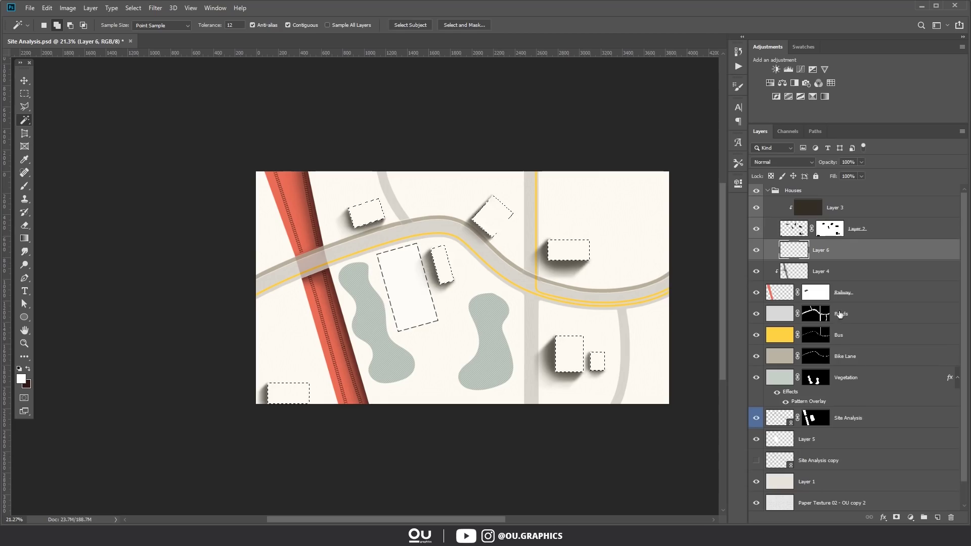
key(alt+BackSpace)
key(ctrl+d)
key(ctrl+i)
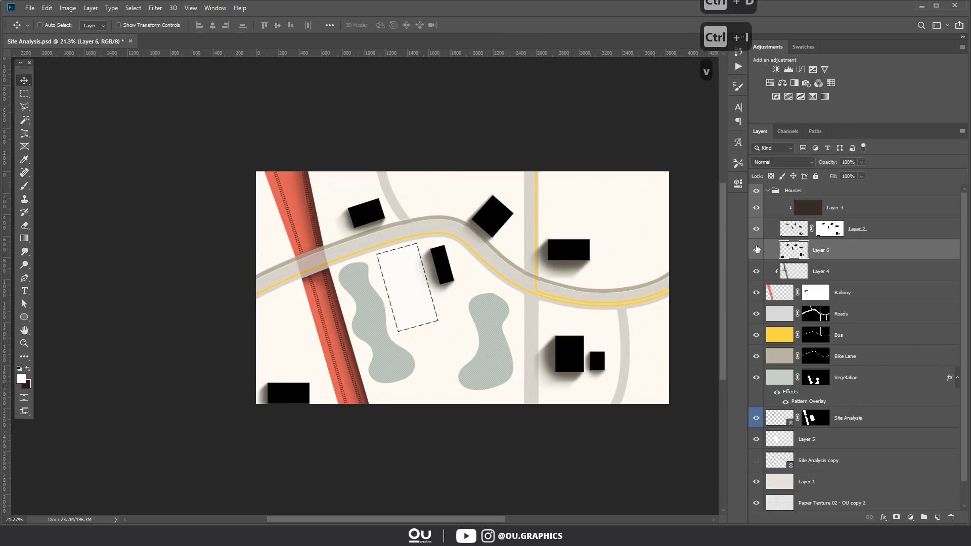
Step: Lighten the black house footprints with Hue/Saturation at Lightness +24
key(ctrl+u)
drag(769, 340, 783, 344)
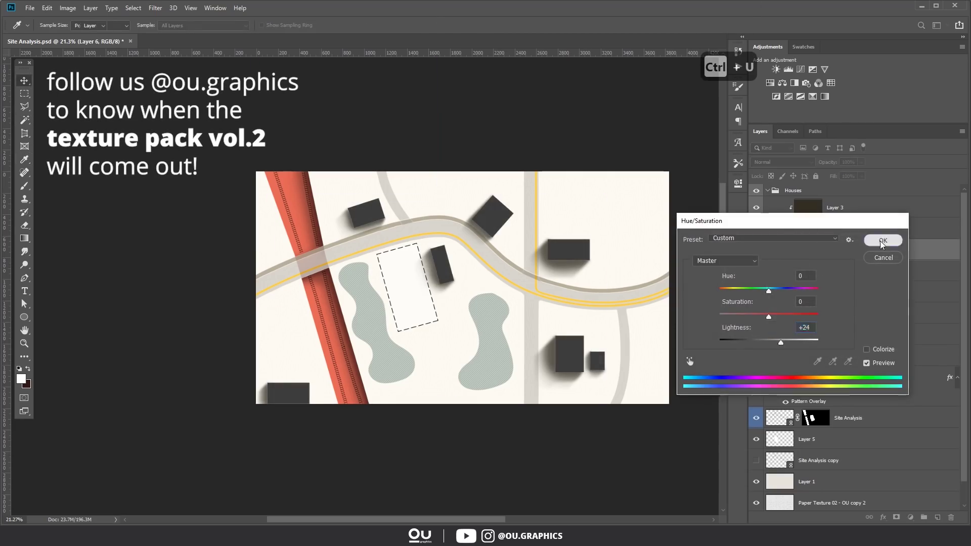
key(Return)
Step: Place the Splatter Wall - OU texture above the house footprints and clip it to them
mouse_move(63, 535)
click(89, 498)
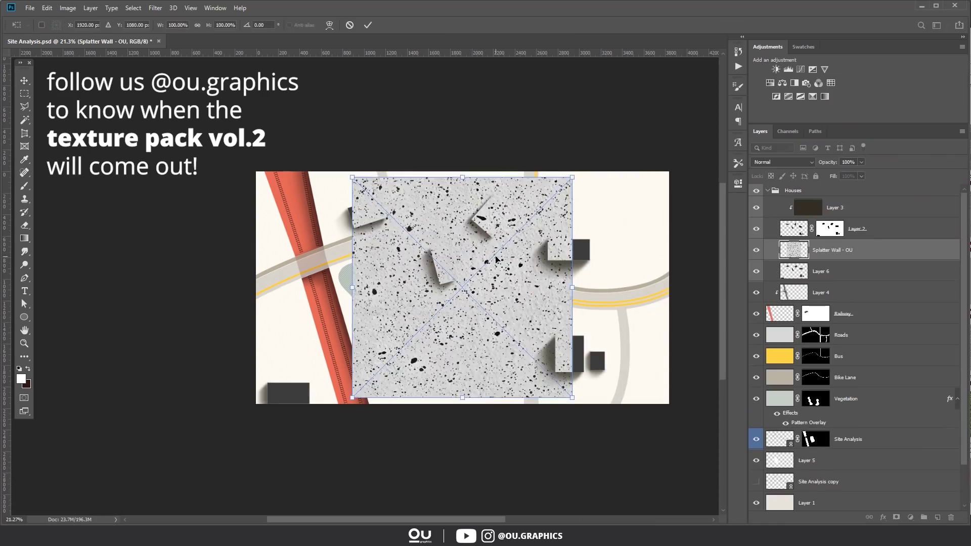
key(Return)
key(ctrl+alt+g)
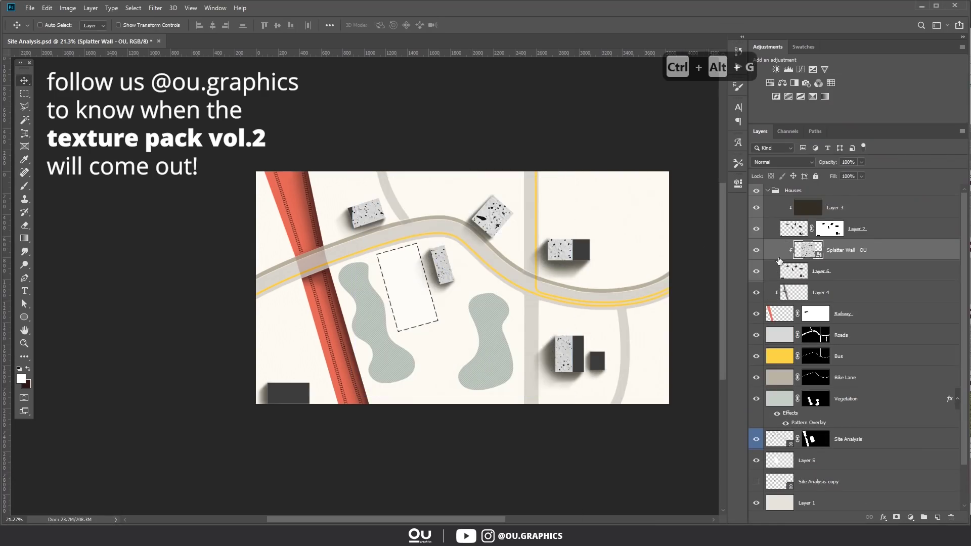
Step: Scale the Splatter Wall texture down, rasterize it and release it from the clipping mask
key(ctrl+t)
drag(572, 178, 534, 216)
key(Return)
right_click(769, 252)
click(798, 274)
key(ctrl+alt+g)
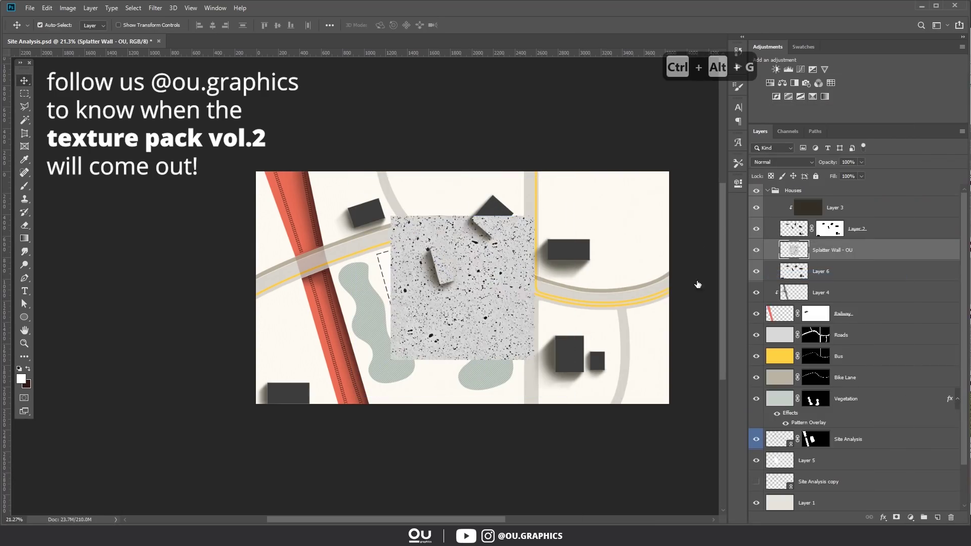
Step: Duplicate the Splatter Wall texture across the drawing so that copies cover all the houses
drag(507, 322, 408, 180)
drag(409, 182, 646, 289)
drag(607, 273, 598, 355)
drag(599, 356, 313, 401)
Step: Merge the Splatter Wall copies, clip the merged texture to the house footprints and set its blend mode to Multiply
shift+click(851, 379)
key(ctrl+e)
key(ctrl+alt+g)
click(783, 162)
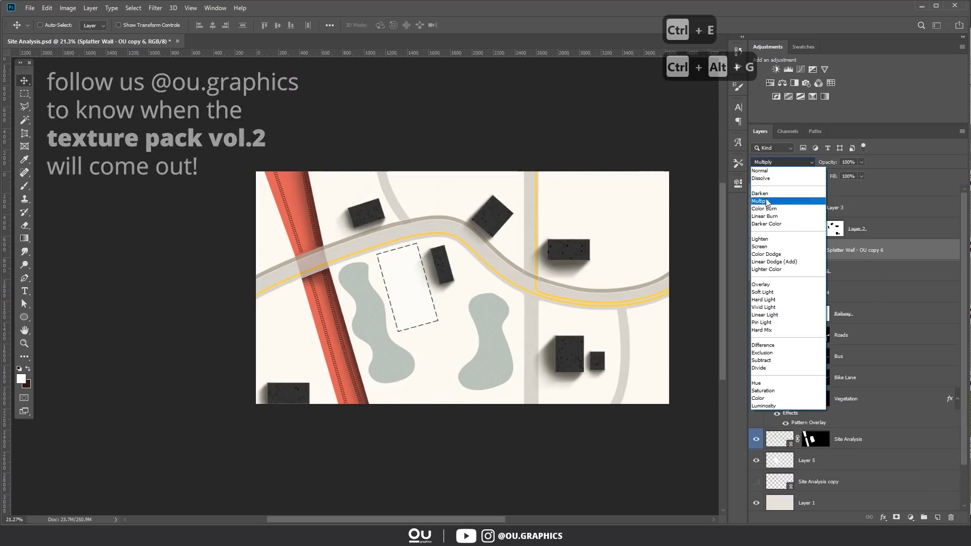
click(760, 201)
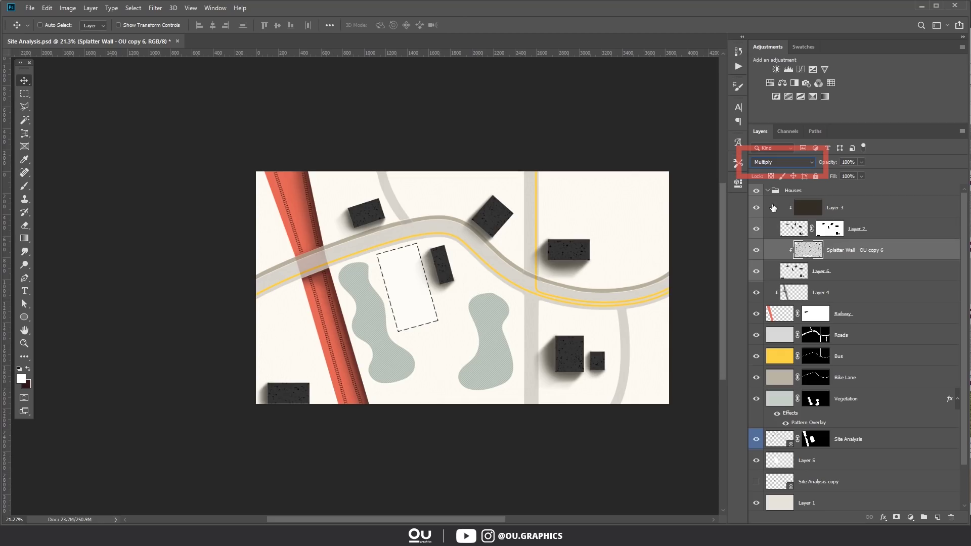
Step: Collapse the Houses group and add a new layer above it inside a group named Text
scroll(522, 242, up, 8)
scroll(518, 239, down, 5)
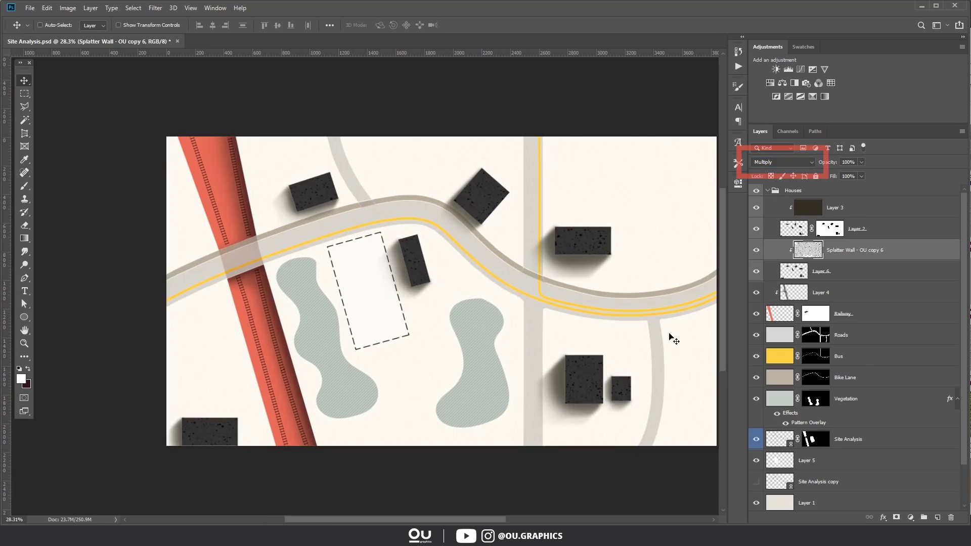
scroll(479, 337, right, 4)
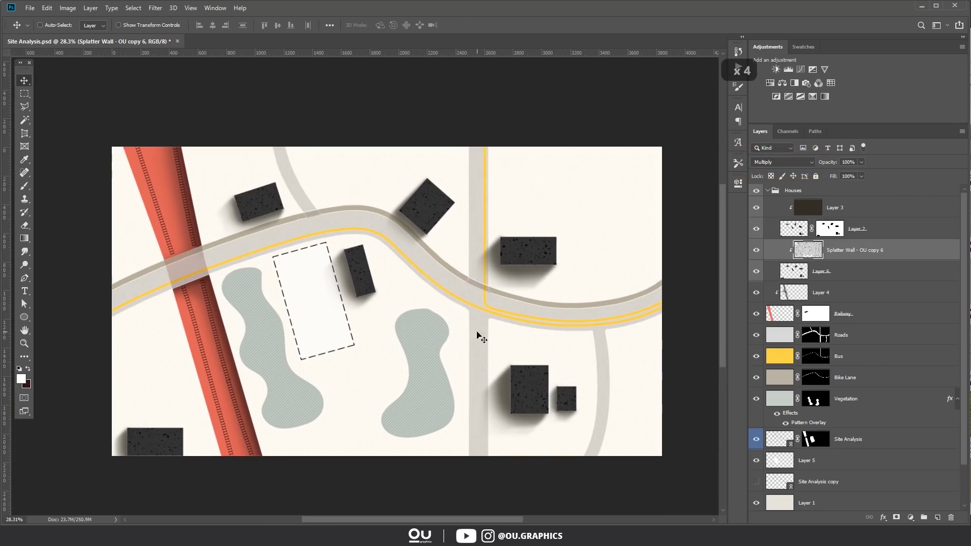
click(768, 191)
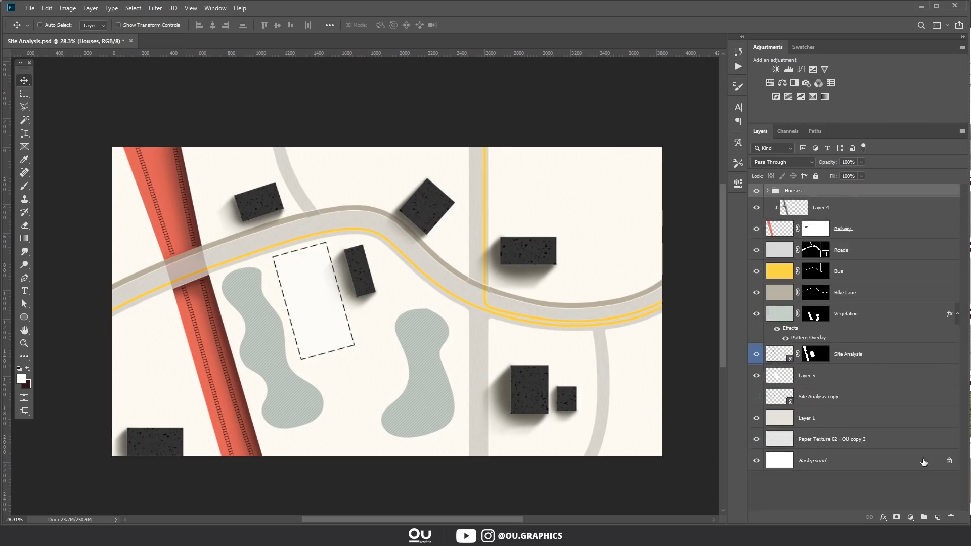
click(937, 518)
key(ctrl+g)
click(768, 191)
double_click(792, 192)
text(Text)
key(Return)
click(792, 206)
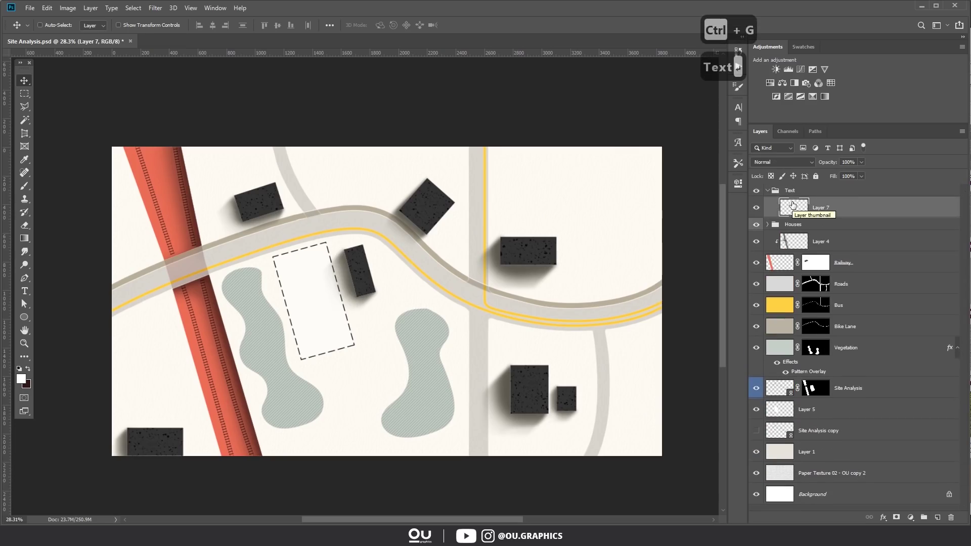
Step: Add the text GENERIC LINE in Open Sans Extrabold and colour it black
key(t)
click(376, 226)
text(GENE)
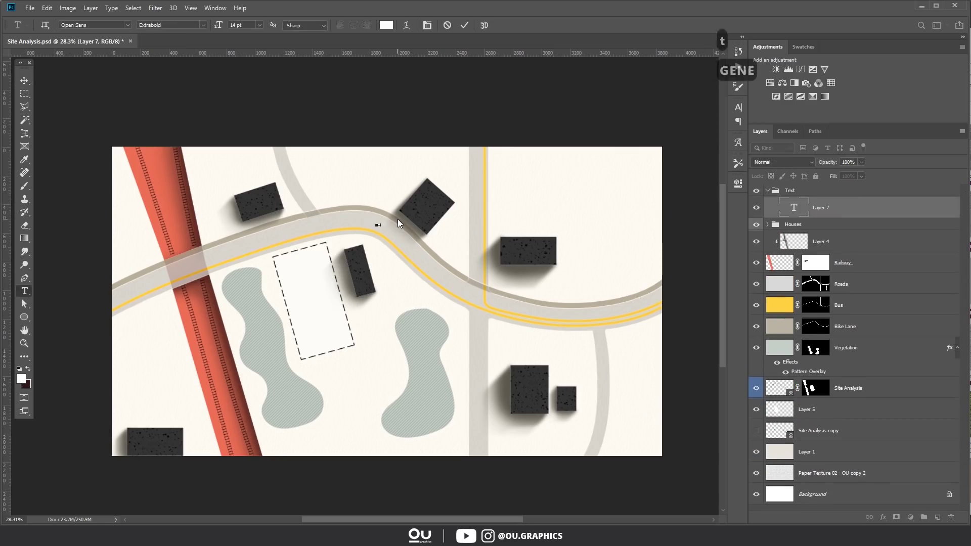
text(RIC LIE)
key(shift+BackSpace)
text(NE)
key(ctrl+a)
click(385, 25)
click(647, 282)
click(843, 152)
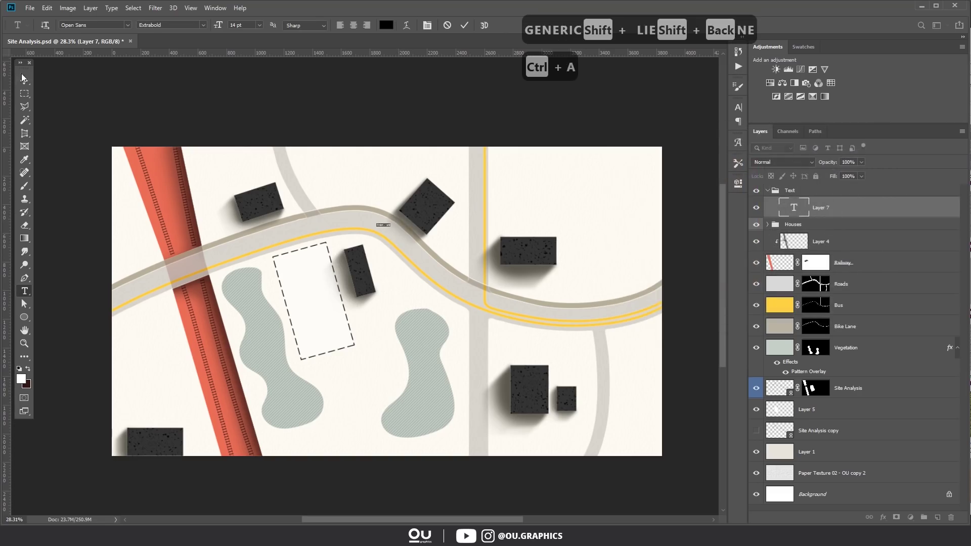
Step: Resize the GENERIC LINE text, rotate it to follow the railway and place it between the tracks above the road crossing
key(ctrl+t)
key(ctrl+t)
drag(463, 259, 467, 264)
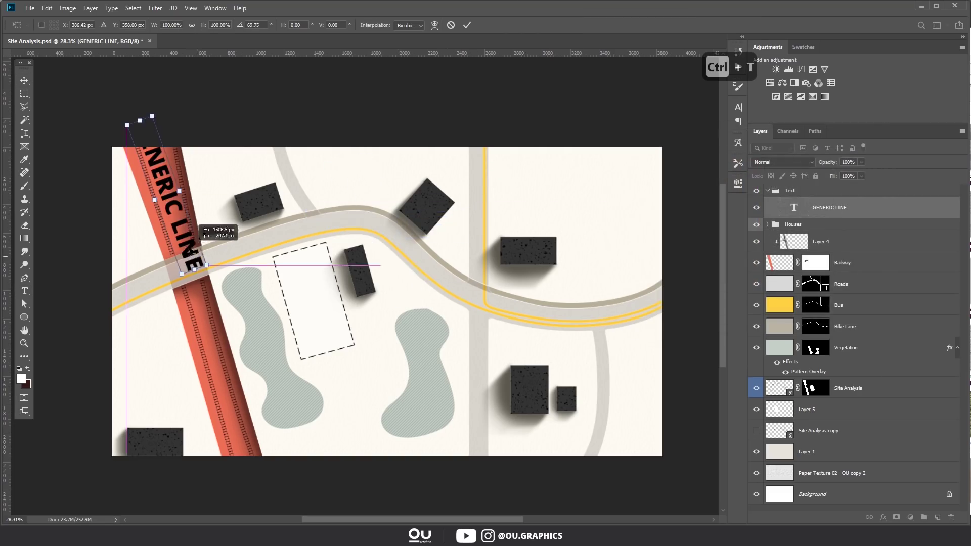
drag(192, 251, 192, 252)
drag(207, 265, 278, 330)
scroll(199, 250, up, 4)
key(Return)
mouse_move(221, 204)
mouse_down()
mouse_move(225, 228)
mouse_move(218, 215)
mouse_up()
key(ctrl+Return)
Step: Reduce the GENERIC LINE text's opacity to 50%
key(v)
key(4)
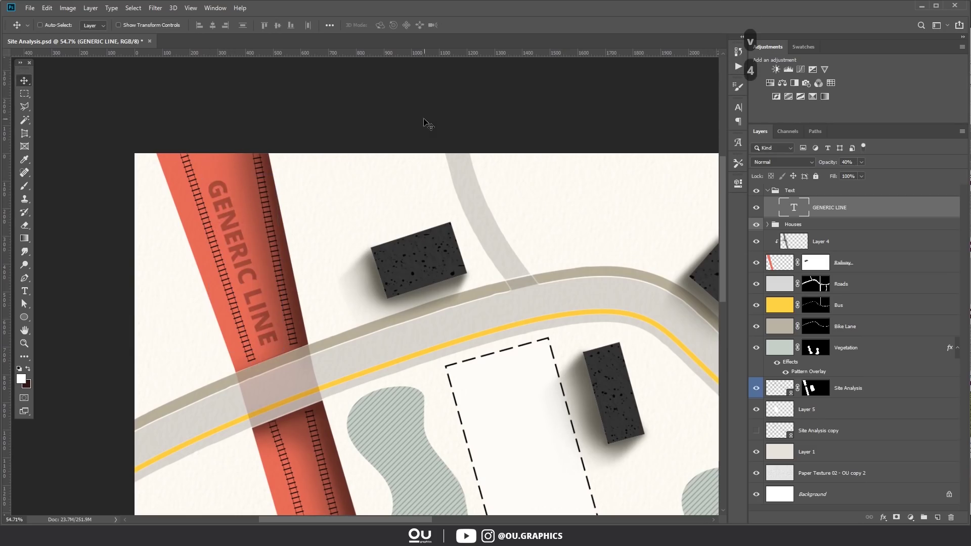
key(6)
key(5)
Step: Add a second text label reading SOUTH STATION
scroll(414, 138, down, 5)
drag(414, 138, 349, 58)
key(t)
click(485, 349)
text(SOUTH )
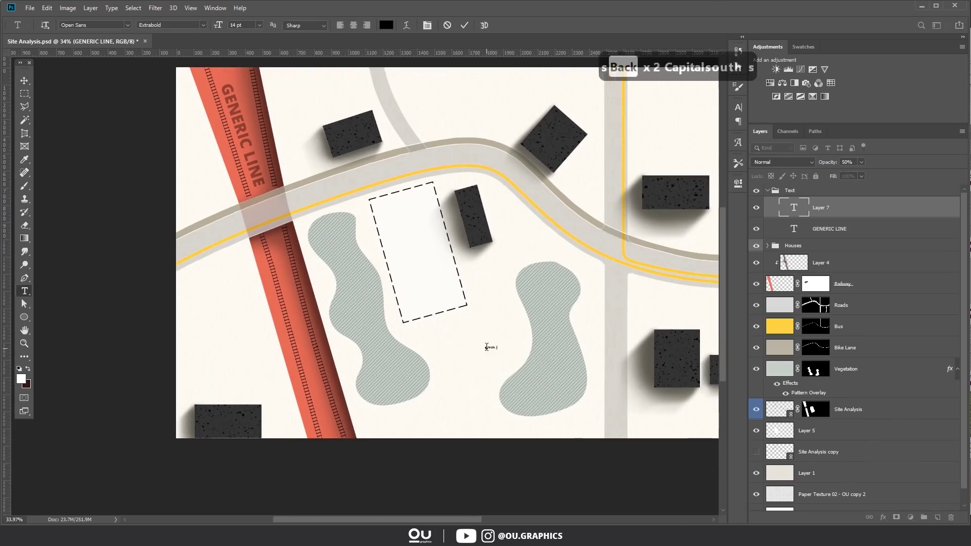
text(STATION)
key(ctrl+Return)
Step: Rotate the SOUTH STATION label to the railway's angle and place it between the tracks near the railway's lower end
key(ctrl+t)
key(v)
mouse_move(513, 348)
mouse_down()
mouse_move(340, 396)
mouse_move(312, 355)
mouse_up()
scroll(325, 420, up, 7)
key(ctrl+t)
key(v)
Step: On a new layer, outline a small triangular arrowhead after the SOUTH STATION label with the Polygonal Lasso and fill it black
key(ctrl+alt+shift+n)
scroll(344, 414, up, 8)
drag(335, 418, 415, 349)
key(l)
key(Caps_Lock)
click(337, 351)
click(337, 353)
key(alt+BackSpace)
key(ctrl+d)
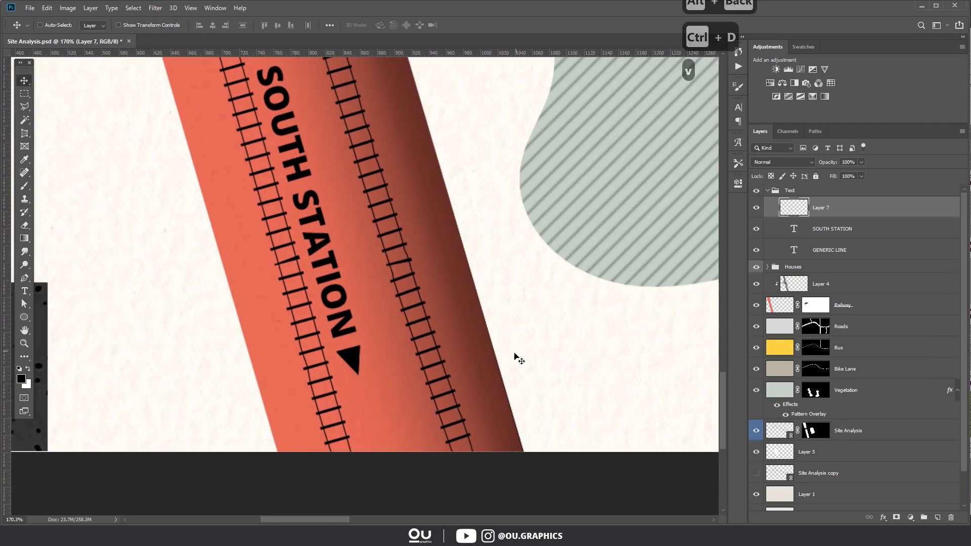
Step: Set the opacity of the SOUTH STATION label to 55% and of its arrowhead to 50%
scroll(349, 384, up, 5)
key(ctrl+t)
click(832, 229)
key(5)
key(5)
Step: Duplicate the SOUTH STATION label with its arrowhead and fit the copies along the railway's upper left edge
scroll(598, 303, down, 20)
shift+click(846, 254)
key(ctrl+z)
shift+click(834, 207)
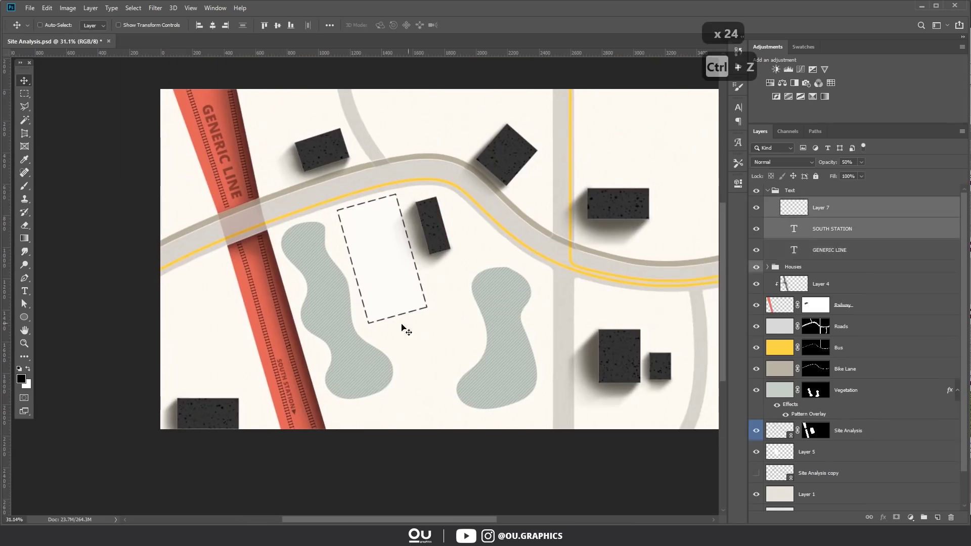
drag(299, 382, 205, 126)
key(ctrl+t)
key(Return)
scroll(332, 182, up, 4)
drag(322, 197, 338, 247)
Step: Move the copied arrowhead to the label's upper end, turn it outward and change the copied label to NORTH STATION
click(827, 208)
drag(345, 291, 296, 150)
key(ctrl+t)
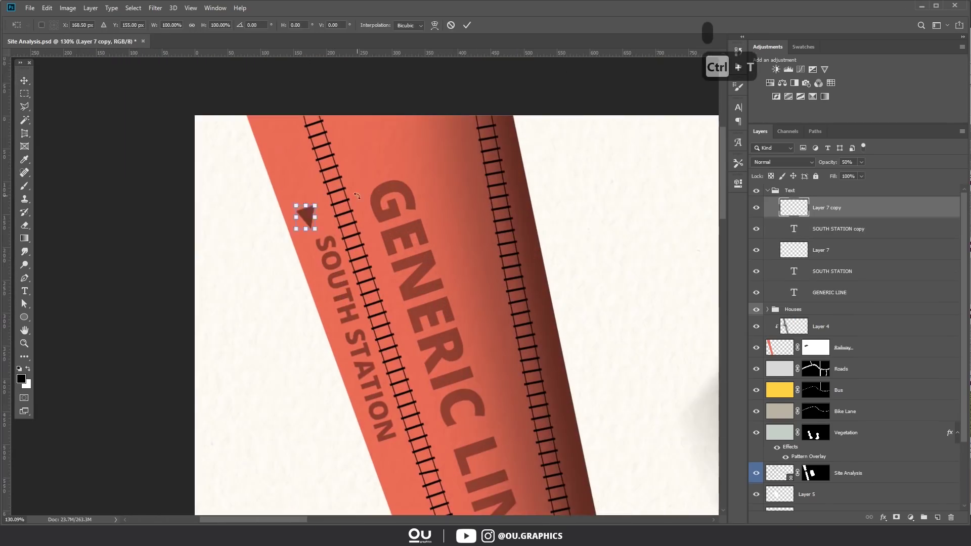
scroll(323, 197, up, 8)
key(v)
drag(279, 255, 311, 215)
key(t)
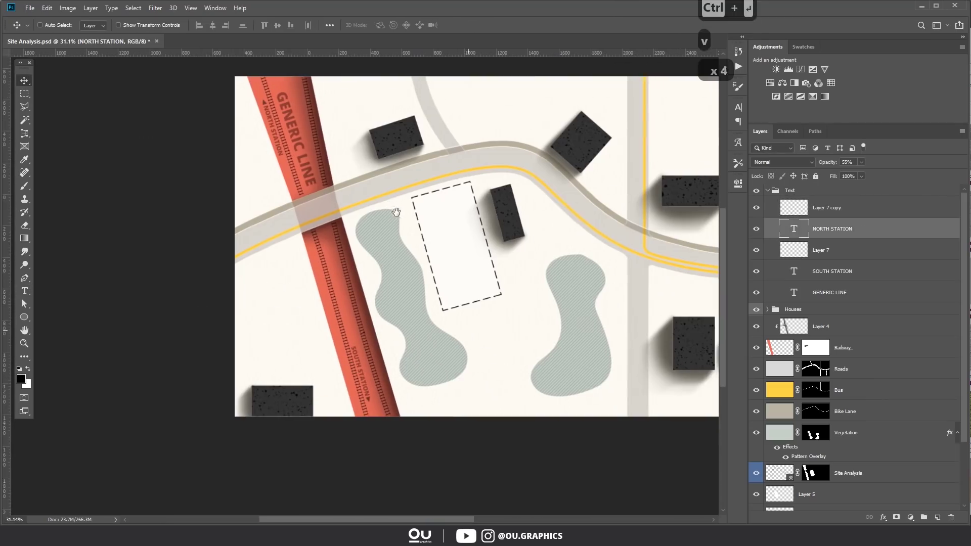
Step: Move the SOUTH STATION and NORTH STATION labels with their arrowheads off the railway onto the paper along its left edge
ctrl+shift+click(467, 338)
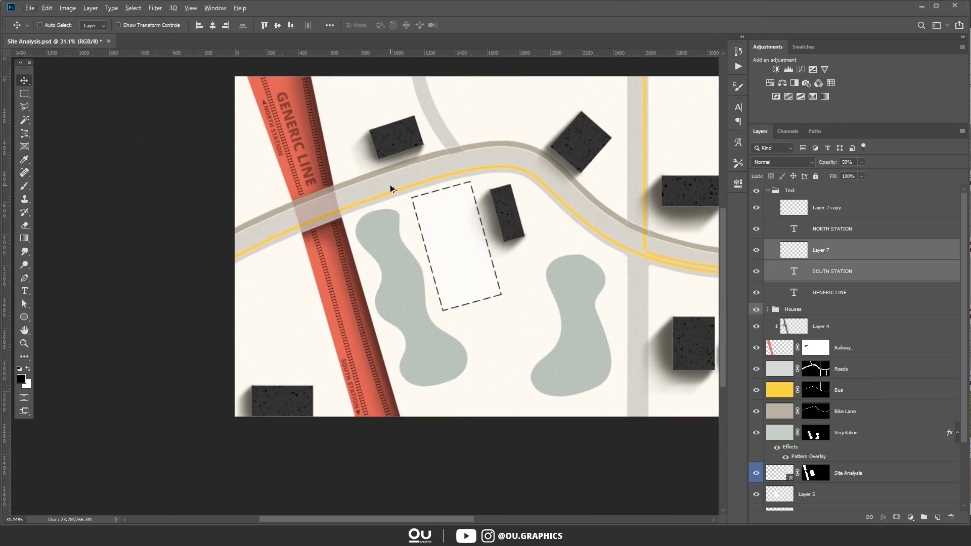
drag(389, 356, 364, 340)
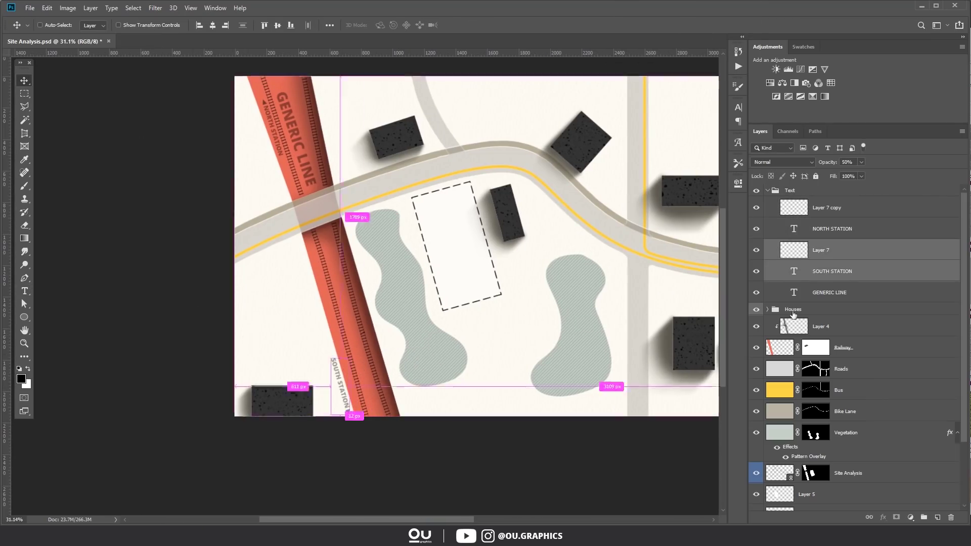
click(839, 230)
shift+click(836, 209)
drag(403, 212, 386, 198)
key(ctrl+t)
key(Return)
scroll(342, 162, down, 4)
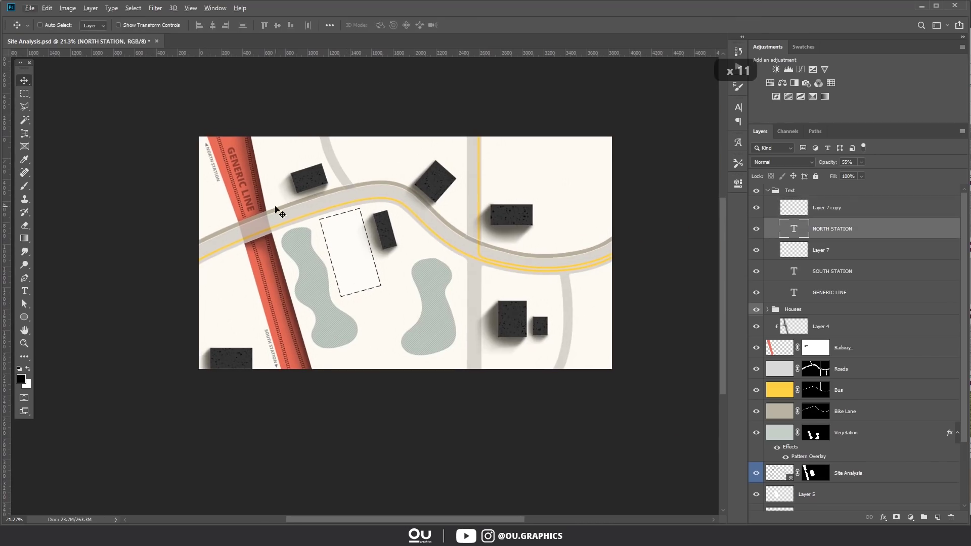
Step: Add a text label reading SITE
text(site)
drag(242, 182, 387, 382)
click(354, 171)
key(ctrl+a)
text(SITE)
key(ctrl+Return)
key(v)
Step: Rotate and scale the SITE label to match the dashed boundary, set its opacity to 100% and place it at the site's upper edge
key(ctrl+t)
scroll(334, 184, up, 4)
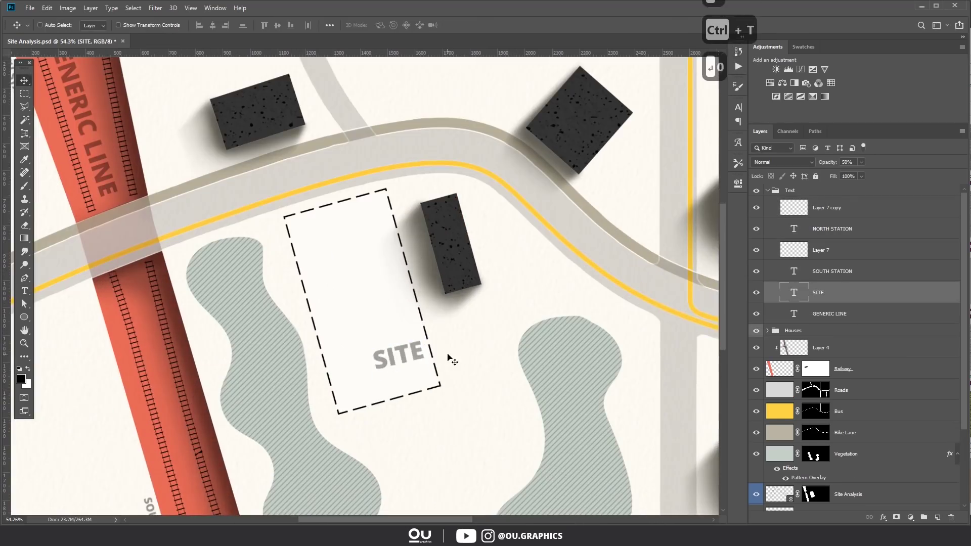
key(0)
drag(448, 361, 383, 226)
Step: Invert the site fill on Layer 5 to black, keep its opacity at 100% and set its Fill to 0%
scroll(384, 233, down, 5)
ctrl+click(378, 284)
key(ctrl+i)
key(1)
key(0)
click(861, 176)
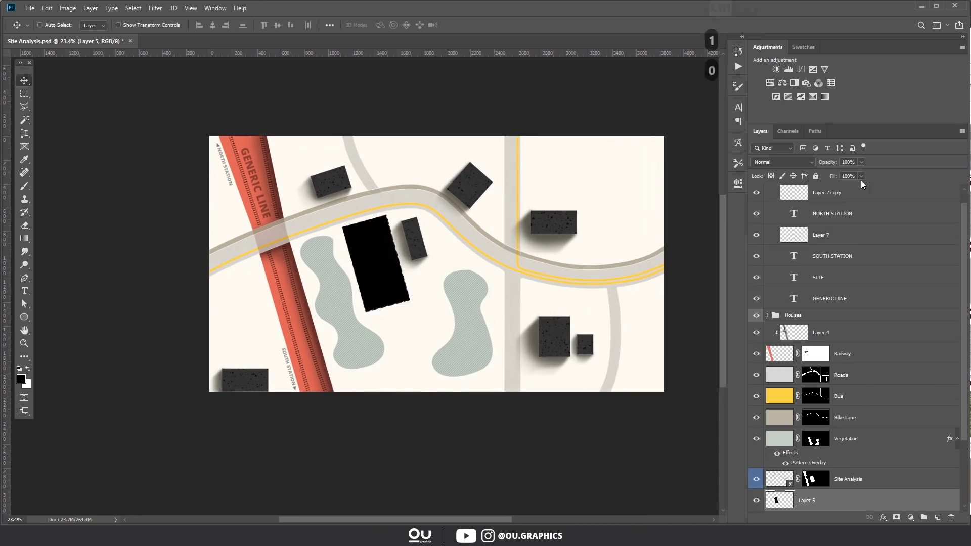
drag(861, 184, 814, 185)
Step: Add a layer style to the Layer 5 site fill that softly shades the inside edges of the site
double_click(860, 500)
click(619, 214)
drag(782, 219, 789, 220)
key(Return)
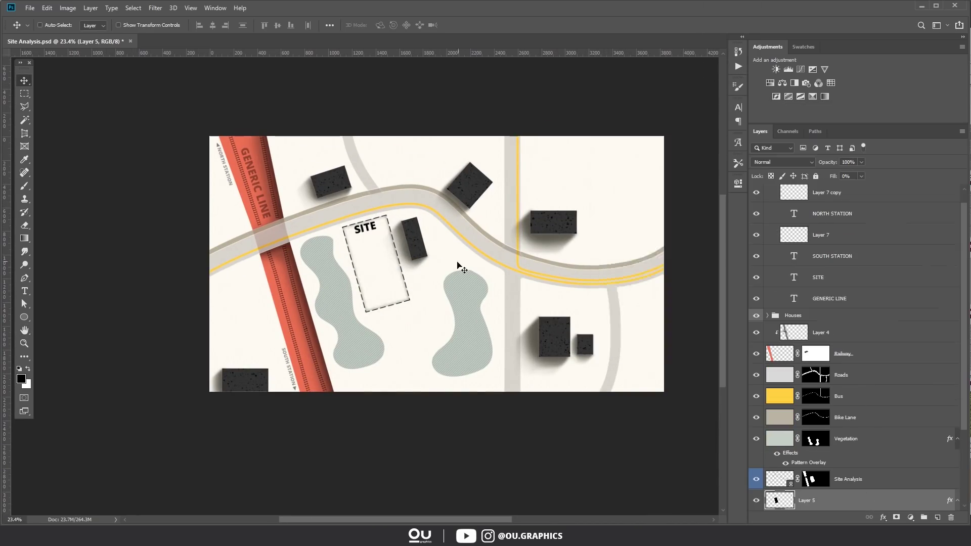
scroll(459, 266, up, 5)
scroll(472, 228, down, 5)
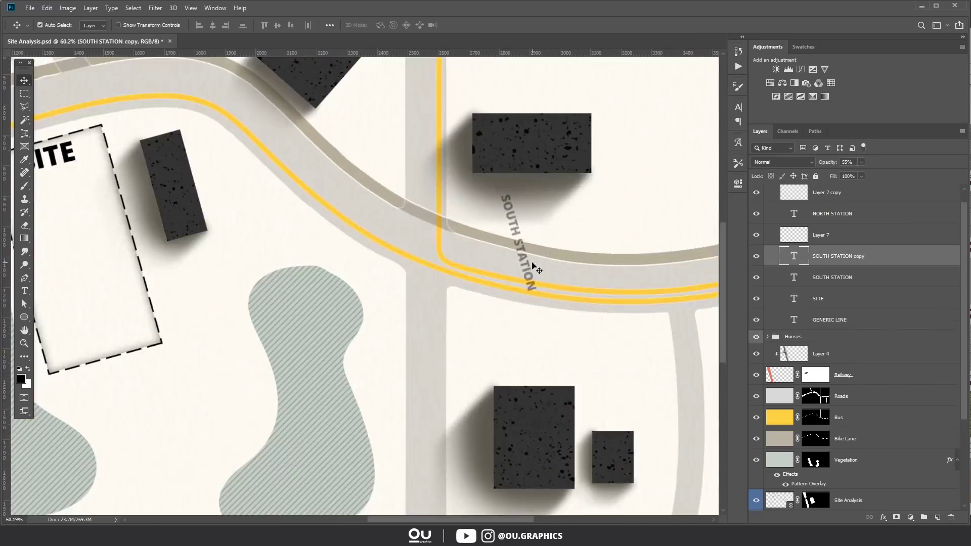
Step: Change the text of the SOUTH STATION copy beside the main road to BUS 43
key(ctrl+plus)
key(ctrl+a)
text(bu)
key(BackSpace)
text(us 43)
key(ctrl+Return)
key(v)
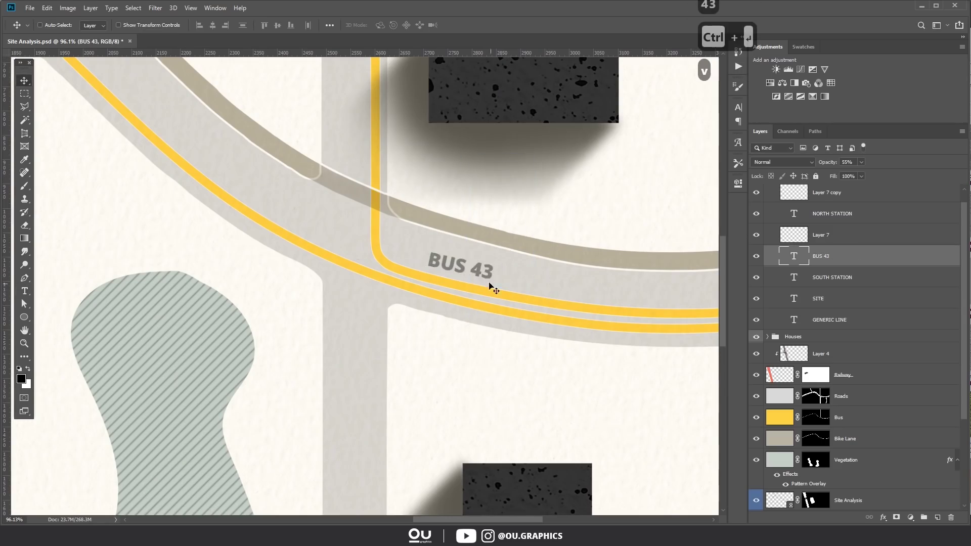
Step: Scale down the BUS 43 label and position it on the upper yellow bus line just past the bend
key(ctrl+t)
drag(513, 291, 452, 259)
key(Escape)
key(ctrl+t)
scroll(448, 273, up, 6)
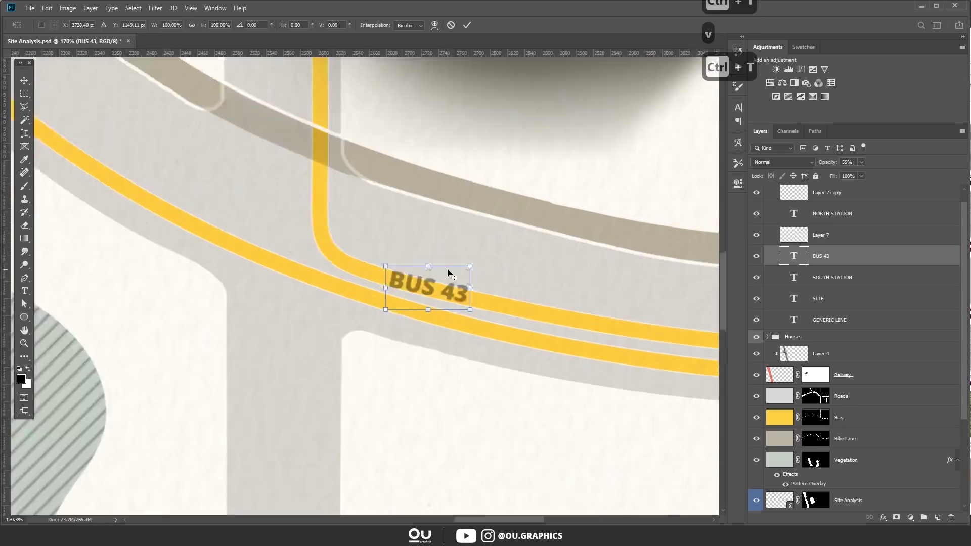
key(Return)
Step: Duplicate the BUS 43 label onto the lower yellow bus line, change its text to BUS 27 and align it with the line
alt+drag(471, 315, 309, 307)
text(t27)
key(Delete)
key(ctrl+Return)
key(v)
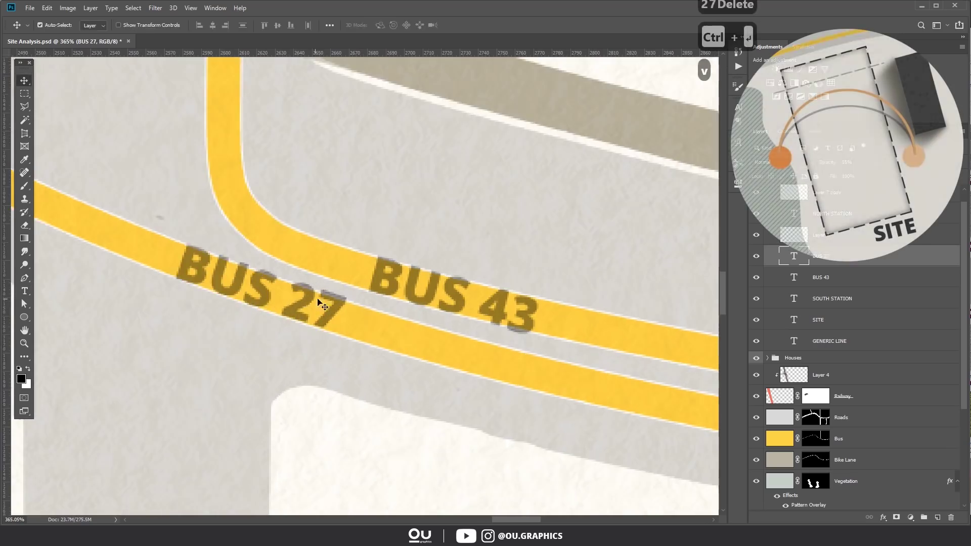
key(ctrl+t)
scroll(274, 219, down, 1)
Step: Duplicate the SOUTH STATION label next to the vertical road and rotate the copy to run parallel to that road
ctrl+click(328, 357)
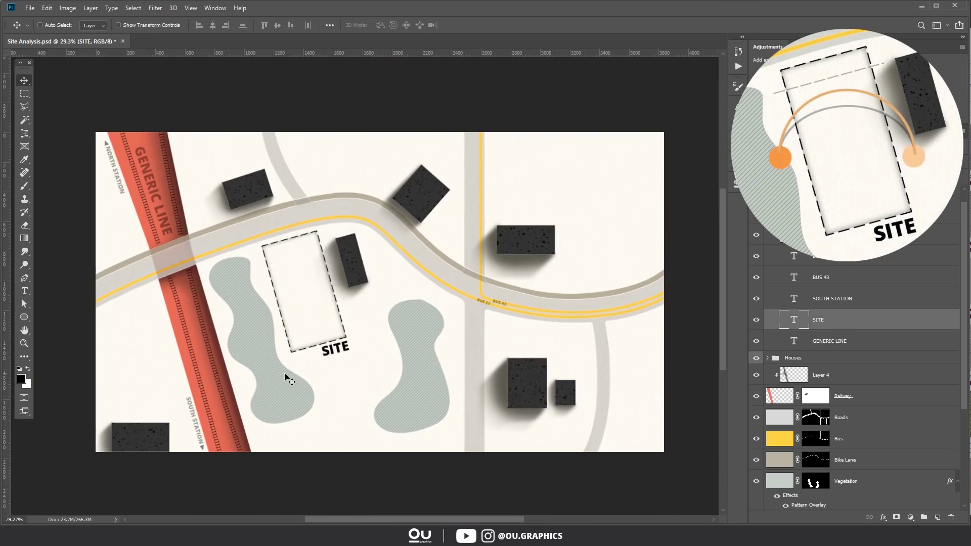
ctrl+click(274, 389)
scroll(258, 400, down, 1)
ctrl+alt+drag(248, 405, 492, 232)
scroll(492, 232, up, 5)
key(ctrl+t)
shift+drag(518, 277, 457, 92)
key(Return)
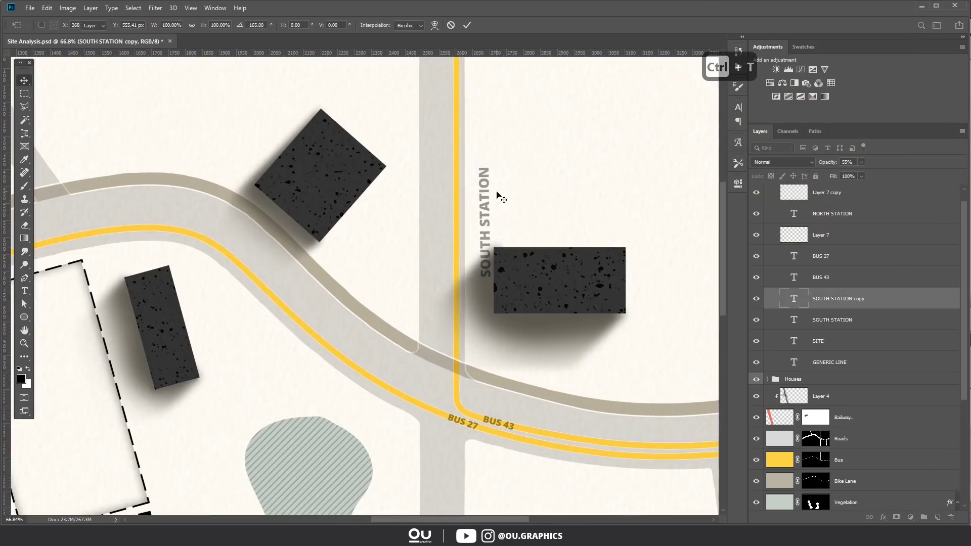
Step: Move the vertical label onto the road beside the bus line, try BRICH ROAD as its text and clear it again
drag(498, 196, 452, 178)
key(Return)
key(t)
click(439, 192)
key(ctrl+a)
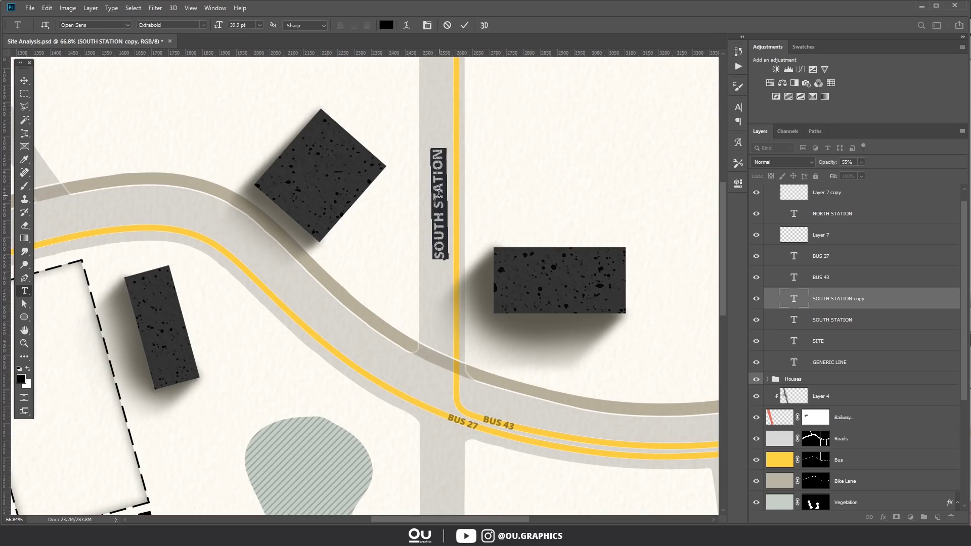
text(brich road)
key(ctrl+a)
key(BackSpace)
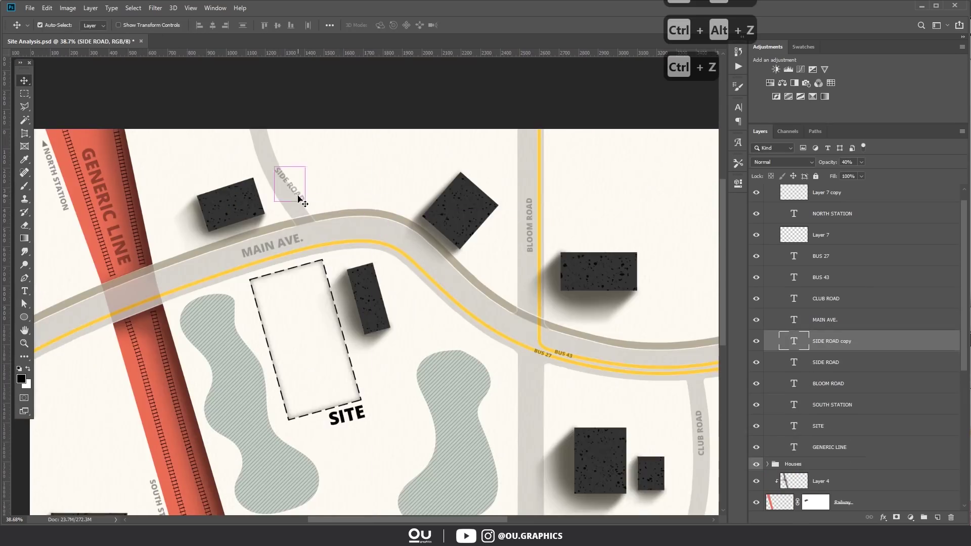
Step: Replace the text of the SIDE ROAD copy above the main road with BIKE LANE
scroll(300, 199, up, 2)
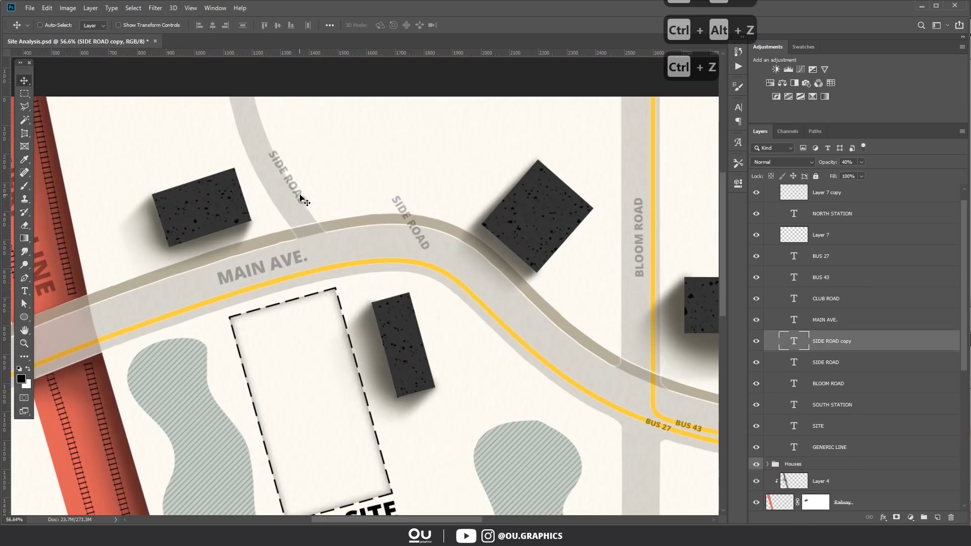
key(t)
click(422, 222)
key(ctrl+a)
text(biek lan)
key(BackSpace)
key(BackSpace)
key(BackSpace)
key(BackSpace)
key(BackSpace)
key(BackSpace)
text(ke)
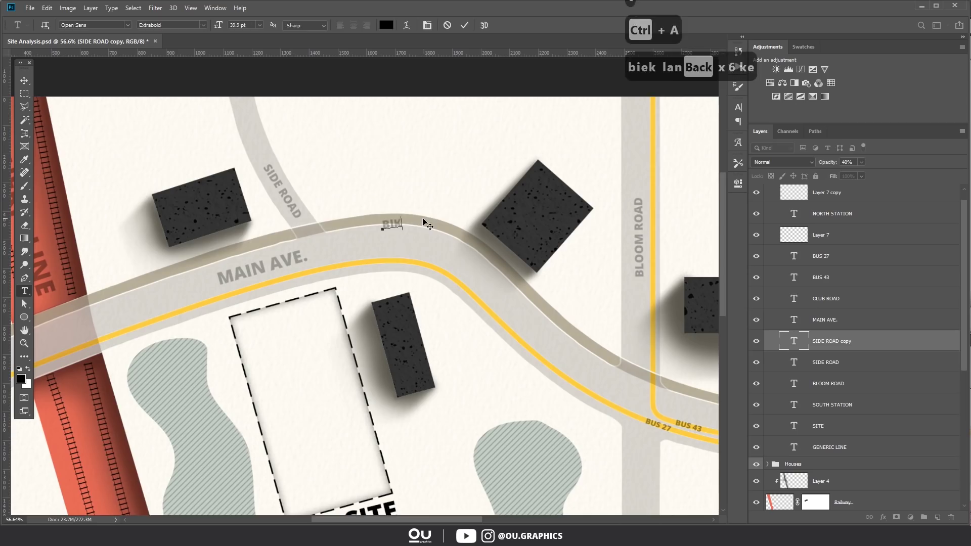
text( lane)
key(ctrl+Return)
key(v)
Step: Move the BIKE LANE label onto the bike lane east of Bloom Road and rotate it to follow the curve
drag(425, 223, 435, 308)
key(ctrl+t)
drag(505, 327, 488, 353)
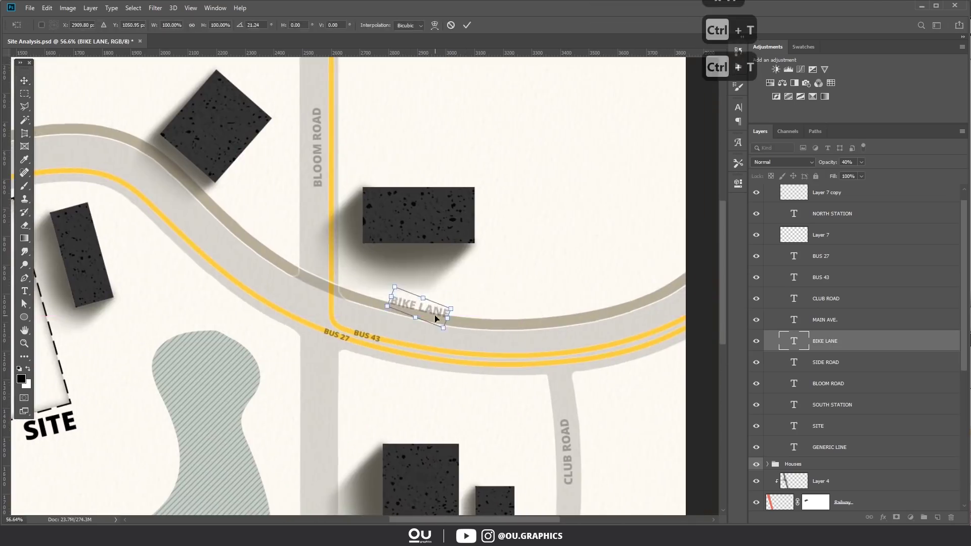
key(Return)
scroll(427, 310, up, 5)
Step: Place a copy of the BIKE LANE label on the bike lane west of the railway and rotate it to follow the lane
drag(429, 310, 119, 284)
key(ctrl+t)
key(Return)
scroll(363, 314, down, 7)
scroll(155, 277, up, 10)
key(ctrl+t)
drag(171, 289, 174, 281)
key(v)
scroll(180, 282, down, 8)
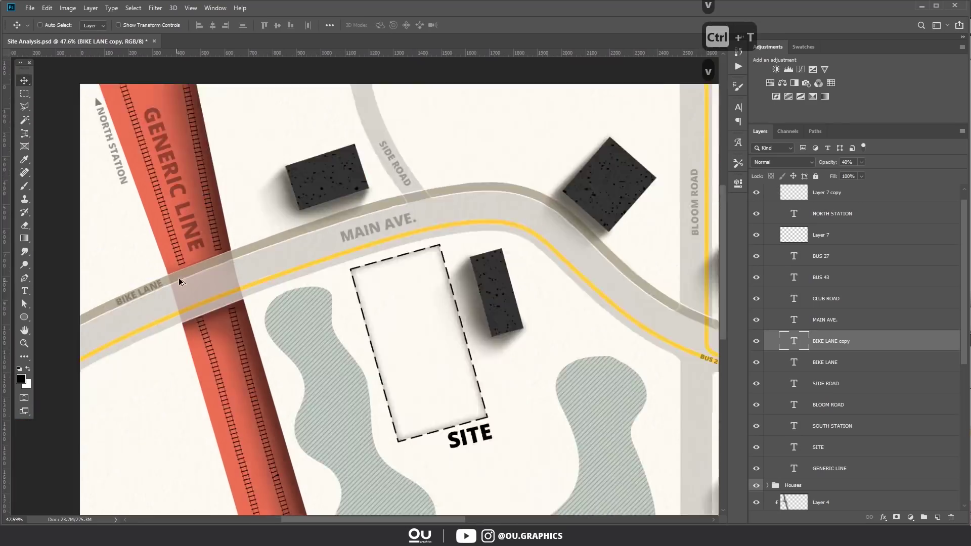
Step: Paste the top-view train reference image into the Railway group and position it beside the tracks
scroll(379, 299, down, 3)
scroll(282, 317, up, 2)
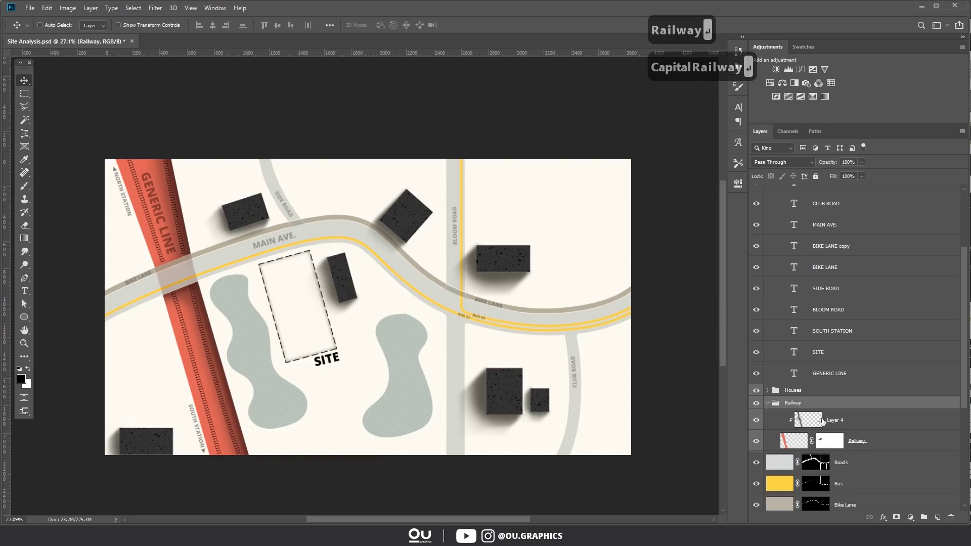
key(ctrl+v)
drag(357, 310, 159, 372)
scroll(159, 372, up, 2)
drag(161, 373, 293, 377)
scroll(293, 377, up, 7)
Step: Cut the grey top train out of the reference image, delete the remaining image layer and paste the train back
key(m)
drag(234, 325, 388, 347)
key(ctrl+x)
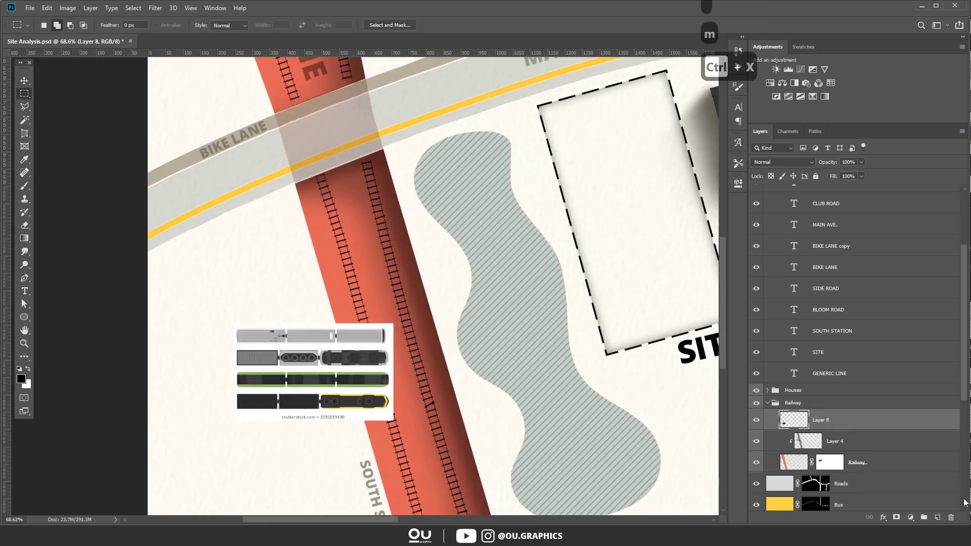
click(950, 518)
key(ctrl+v)
key(v)
Step: Select the three-carriage train tightly and delete everything outside it on its layer
key(w)
scroll(393, 283, up, 12)
key(ctrl+d)
key(m)
drag(80, 267, 586, 315)
key(ctrl+shift+i)
key(Delete)
key(ctrl+d)
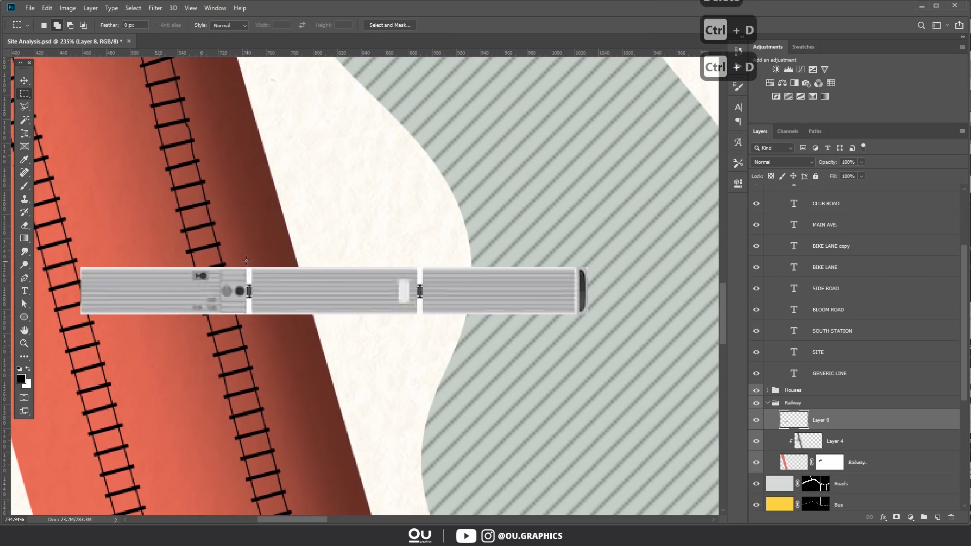
Step: Erase the white background in the gaps around the couplings between the train's carriages
drag(249, 282, 249, 303)
key(Delete)
drag(418, 326, 424, 302)
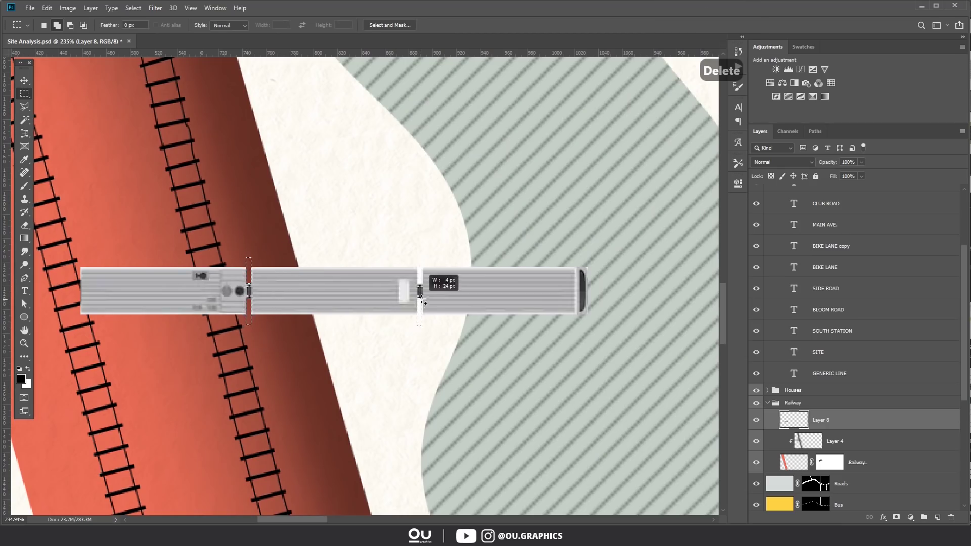
key(ctrl+z)
drag(417, 259, 425, 282)
key(ctrl+d)
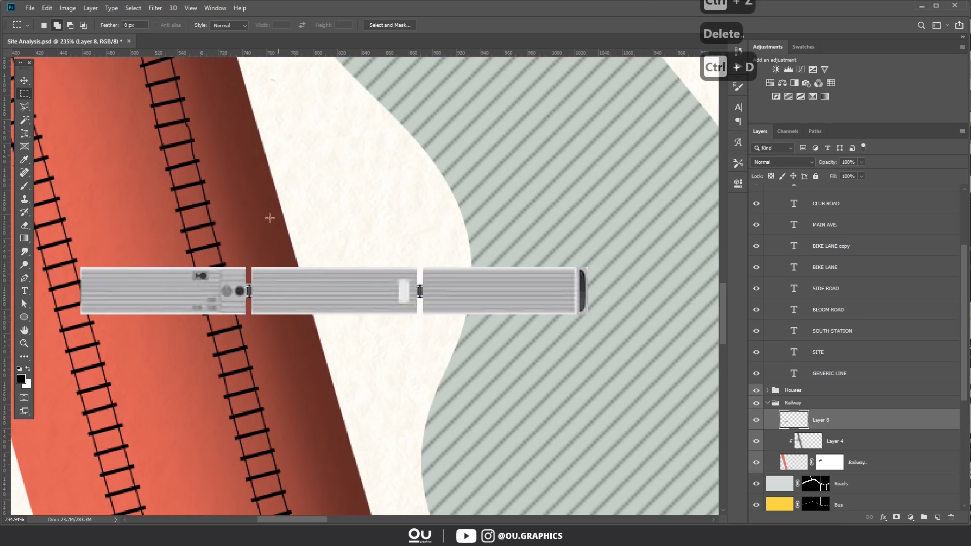
Step: Load the train's outline as a selection and paint over its light edges with sampled colours from the train
key(e)
key(m)
ctrl+click(787, 421)
key(b)
alt+click(500, 275)
alt+right_click(529, 275)
drag(459, 264, 572, 263)
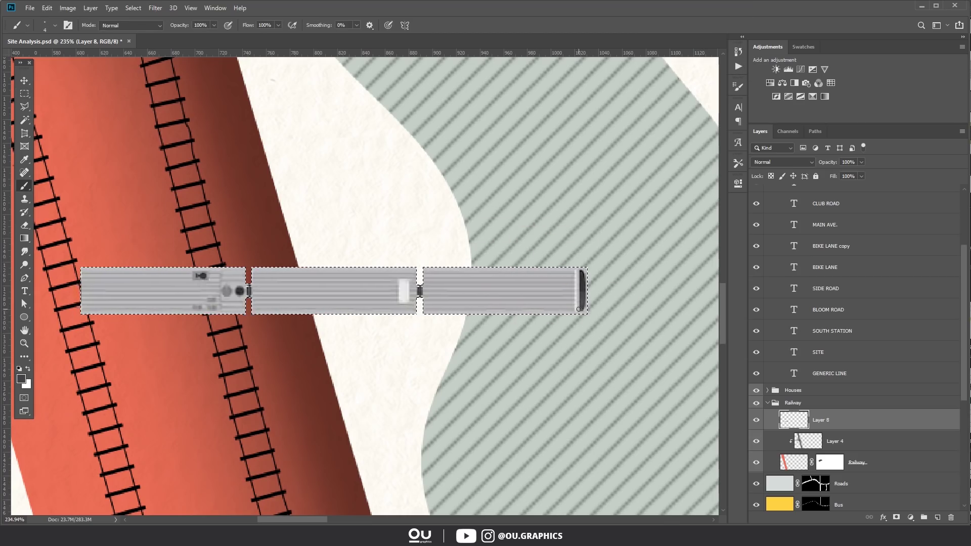
drag(579, 309, 578, 271)
scroll(480, 292, down, 10)
key(ctrl+d)
Step: Select the train's carriages and duplicate them end to end to lengthen the train on the same layer
key(m)
mouse_move(286, 257)
mouse_down()
mouse_move(459, 314)
mouse_move(316, 299)
mouse_move(336, 298)
mouse_move(127, 294)
mouse_move(187, 294)
mouse_up()
key(v)
scroll(316, 299, up, 7)
scroll(317, 299, up, 4)
scroll(335, 297, down, 6)
scroll(127, 293, up, 8)
key(ctrl+d)
scroll(266, 299, down, 8)
Step: Rotate the train to match the railway's angle and position it along the left track south of the main road
key(ctrl+t)
drag(458, 289, 284, 204)
key(Return)
drag(303, 261, 345, 358)
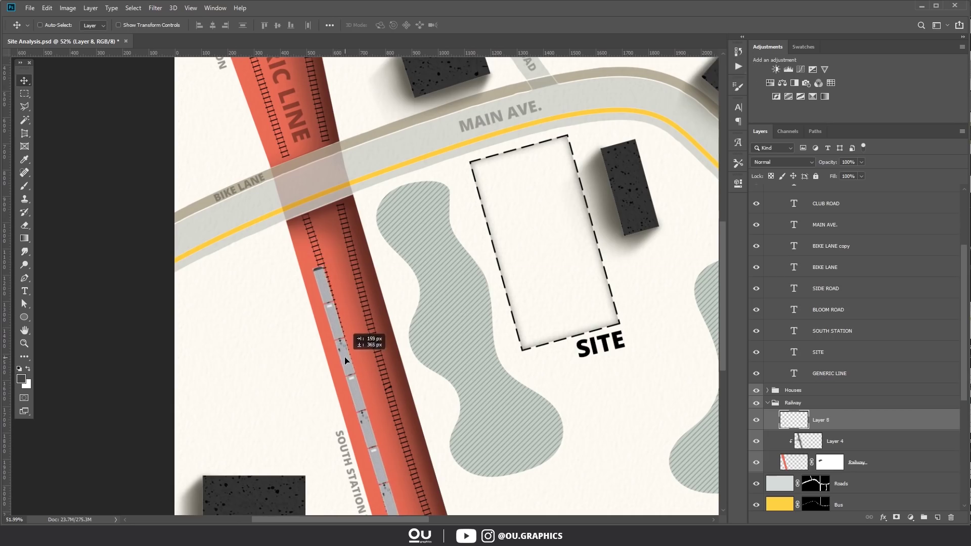
key(ctrl+t)
drag(337, 251, 340, 250)
key(Return)
scroll(331, 319, up, 2)
drag(433, 363, 437, 346)
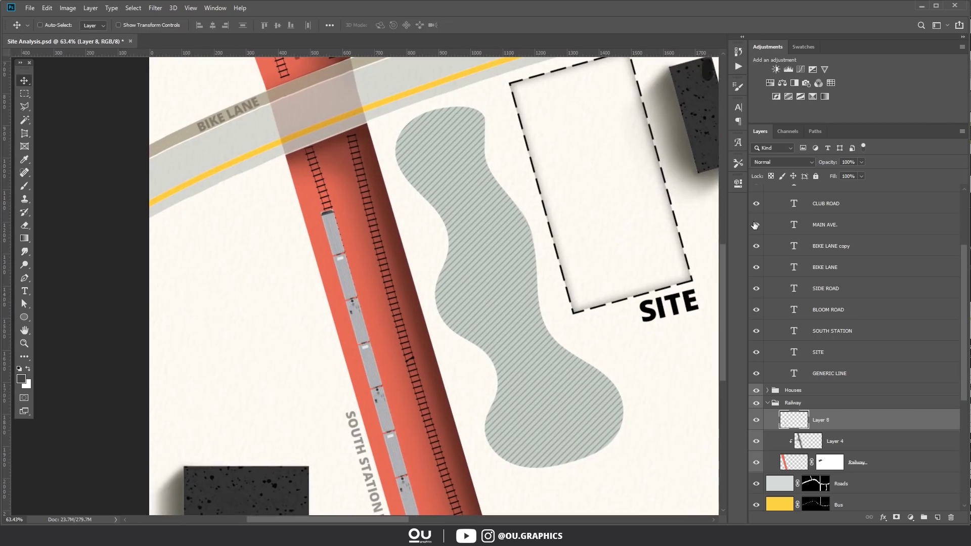
Step: Brighten the train to near white with a Levels adjustment
key(ctrl+l)
drag(861, 232, 826, 236)
click(900, 143)
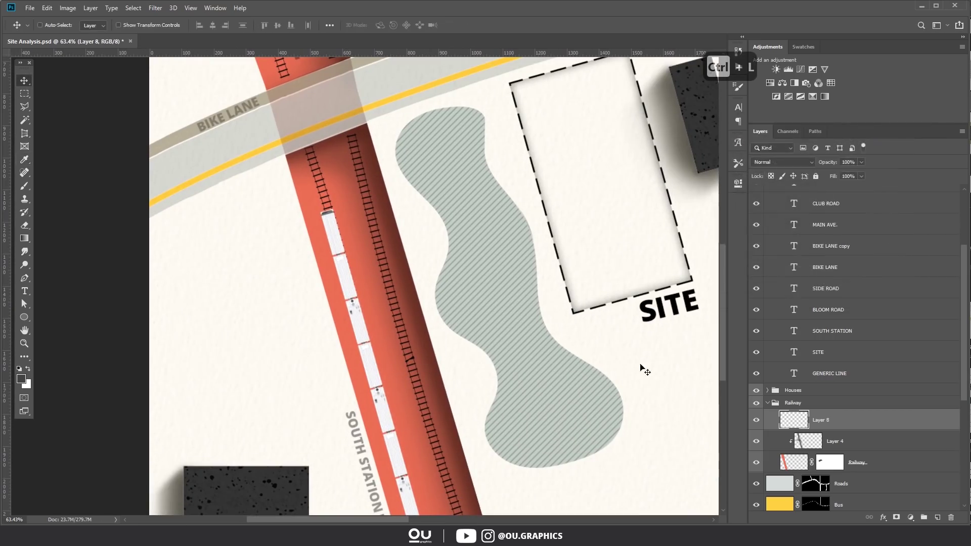
Step: Add a black Multiply drop shadow to the train with 92% opacity, 35 px distance and 27 px size
double_click(867, 420)
click(632, 307)
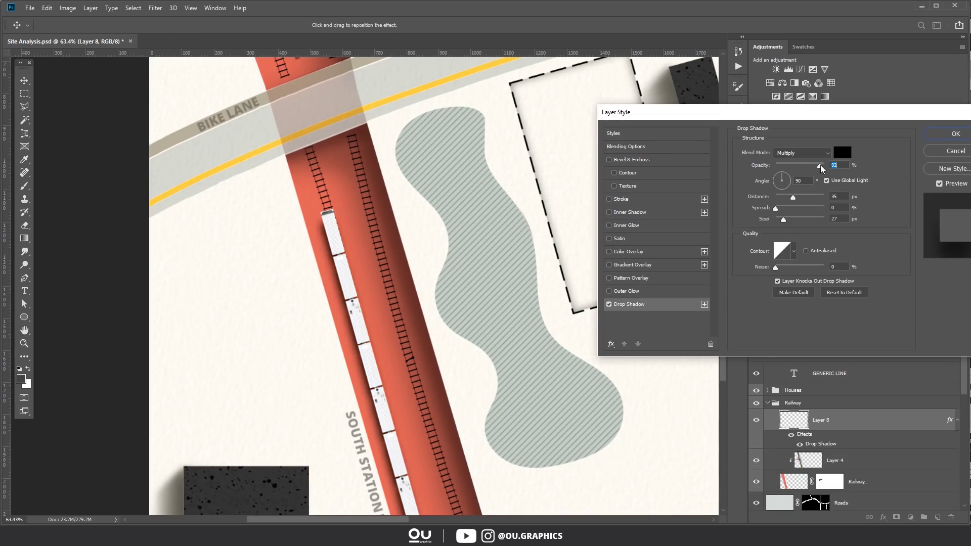
drag(782, 219, 785, 227)
click(959, 135)
scroll(379, 336, down, 10)
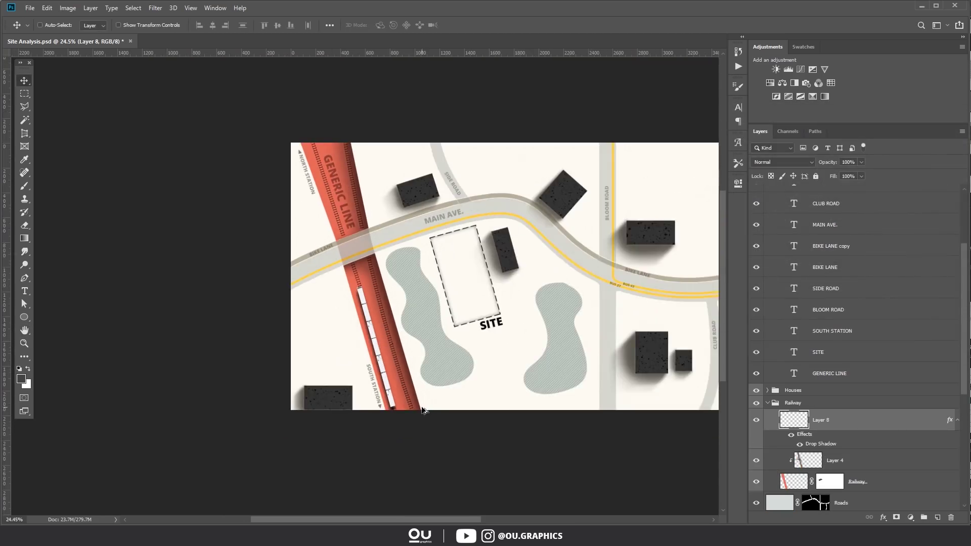
Step: Try several opacities for the train layer and set it to 78%
scroll(401, 411, up, 5)
key(7)
key(9)
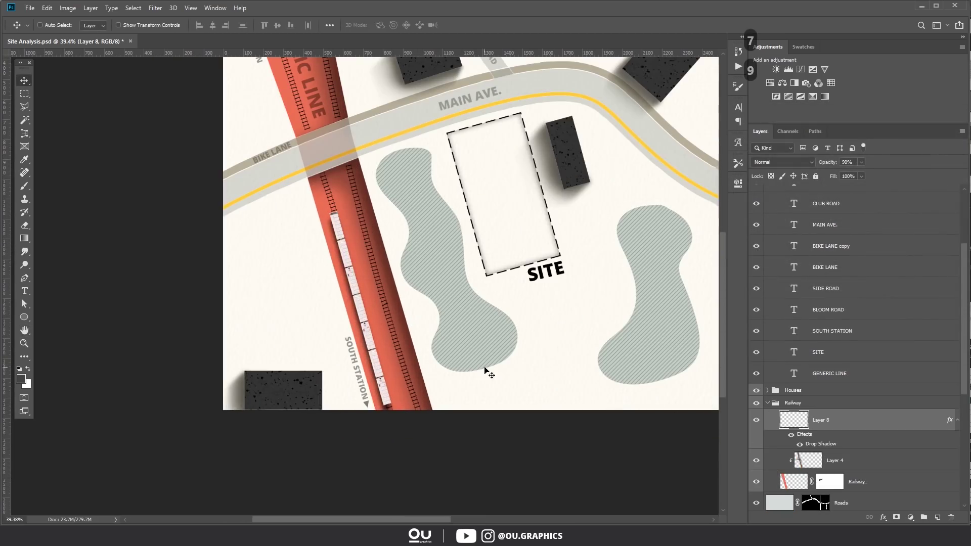
key(5)
key(7)
key(8)
scroll(476, 359, down, 3)
drag(492, 359, 396, 387)
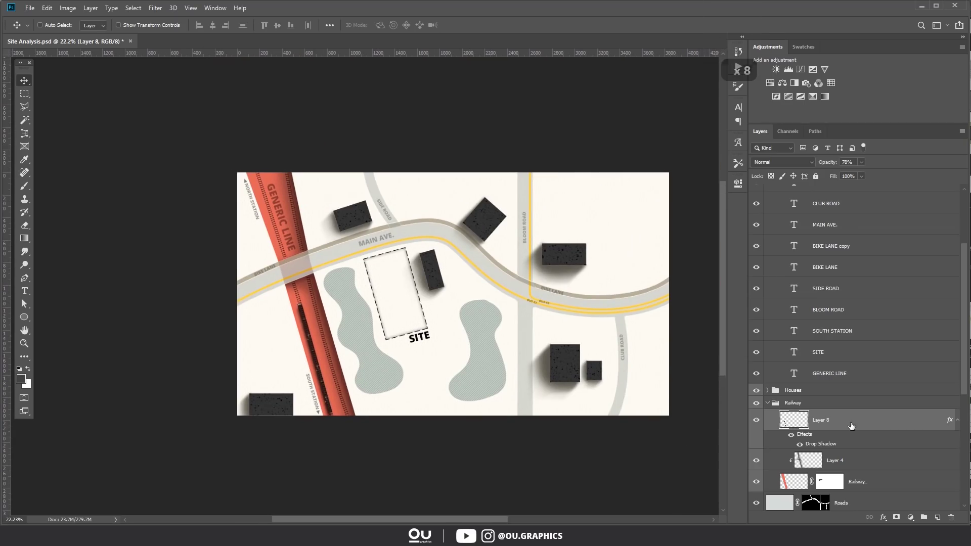
Step: Add a second drop shadow to the train with 39% opacity, a 51° angle and global light off
double_click(820, 443)
click(703, 303)
drag(793, 197, 801, 198)
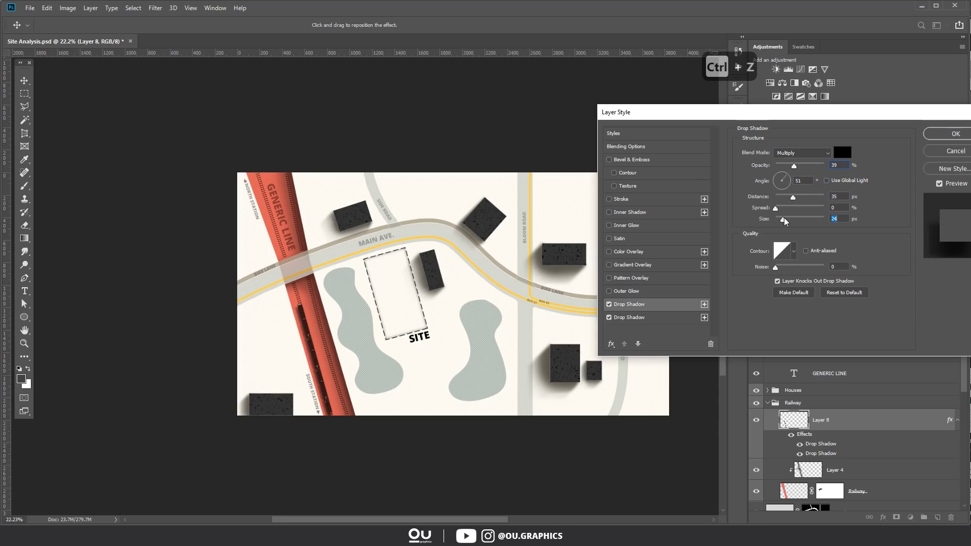
click(932, 140)
Step: Compare the train's two drop shadows by switching each one off and on
scroll(350, 370, up, 5)
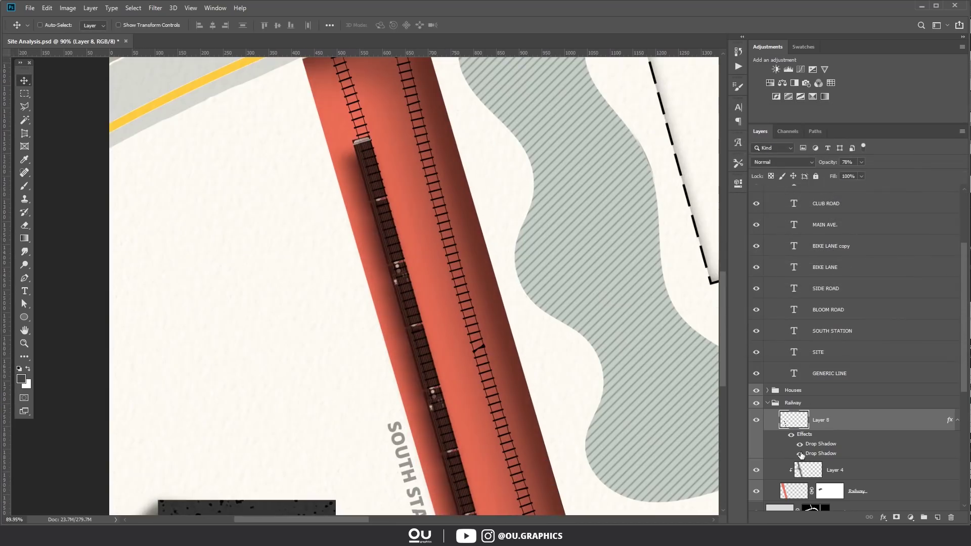
click(800, 454)
click(800, 454)
click(799, 445)
click(800, 445)
Step: Fine-tune the train's placement with Free Transform so it lines up with the left track
scroll(504, 353, down, 3)
drag(514, 355, 443, 364)
key(ctrl+t)
scroll(384, 248, up, 6)
drag(361, 247, 365, 247)
Step: Add a third drop shadow to the train's layer style
click(839, 416)
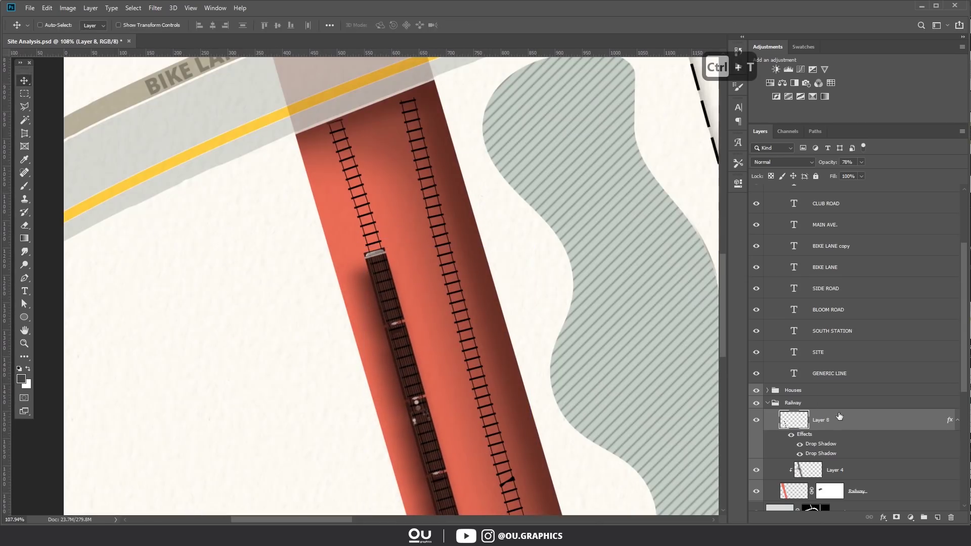
double_click(839, 416)
click(704, 318)
drag(793, 198, 798, 167)
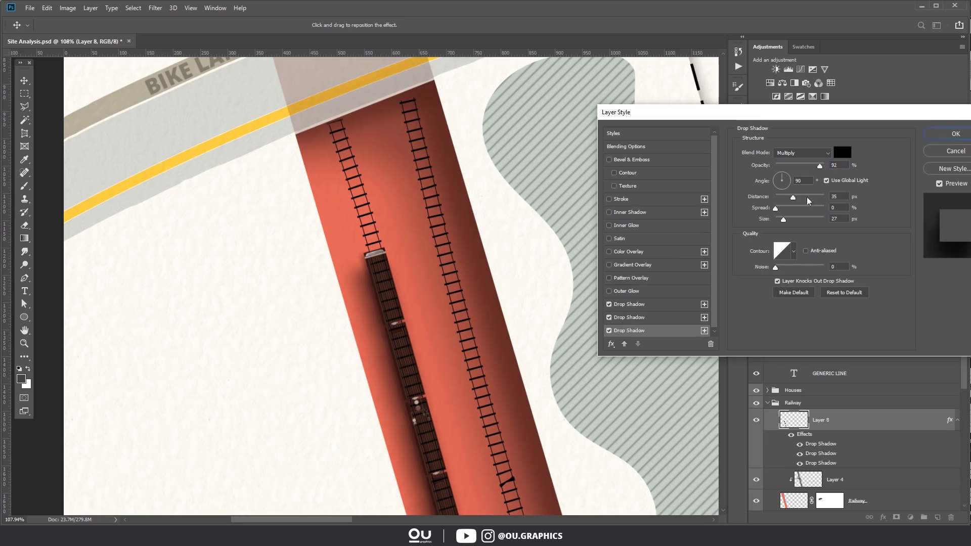
Step: Set the distance of the train's 39% opacity drop shadow to 45 px and apply the layer style
text(34)
key(BackSpace)
key(BackSpace)
key(BackSpace)
text(45)
drag(792, 197, 787, 200)
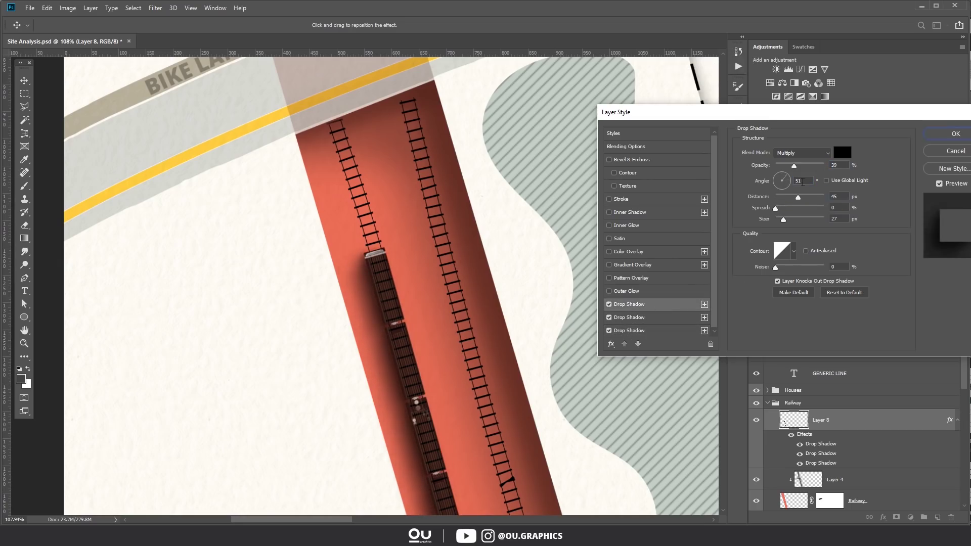
mouse_move(797, 199)
mouse_down()
mouse_move(807, 199)
mouse_move(798, 198)
mouse_up()
click(955, 133)
Step: Switch to the Flaticon page in the browser and download the Front Bus icon as a PNG
scroll(405, 278, down, 20)
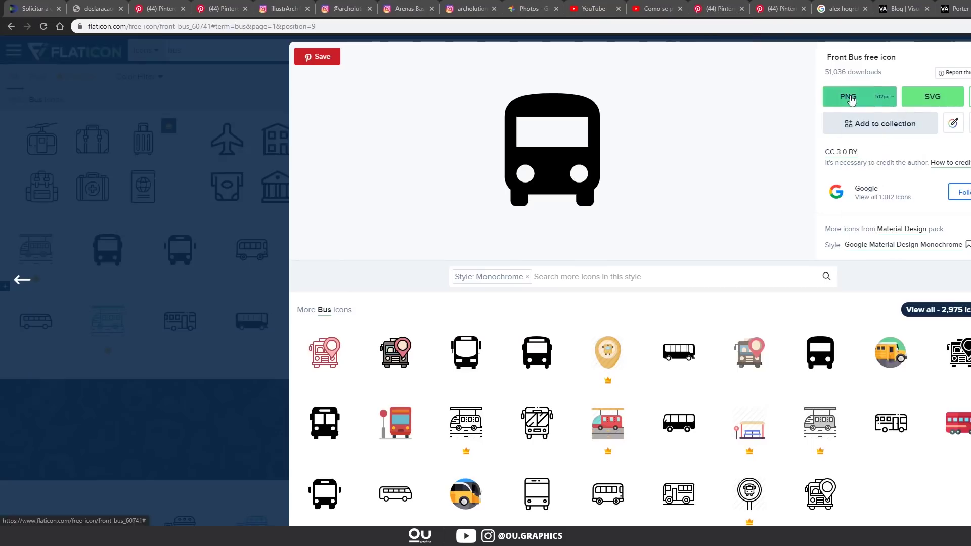
click(851, 96)
click(806, 147)
click(848, 96)
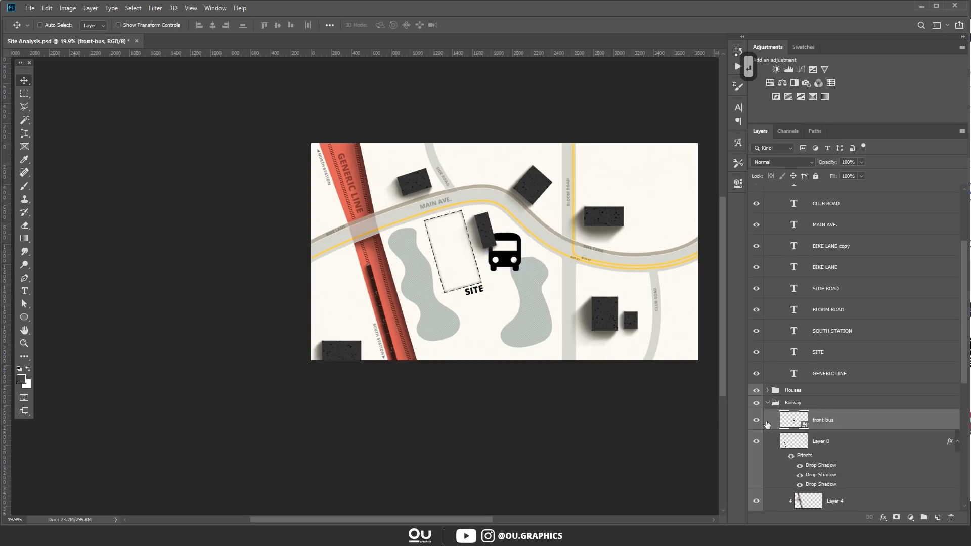
Step: Put the placed front-bus icon layer in a new group named "Bus Stops"
key(ctrl+g)
text(Bus Stops)
key(Return)
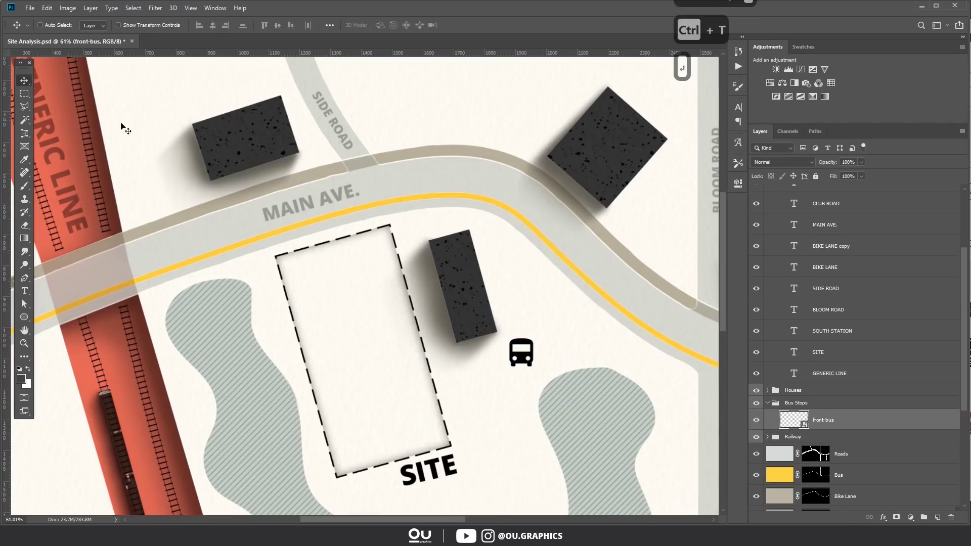
Step: Fill a small circular selection south of Main Ave. with the Bus layer's yellow on a new layer in the Bus Stops group
click(24, 93)
drag(508, 281, 535, 256)
click(936, 517)
click(780, 496)
key(b)
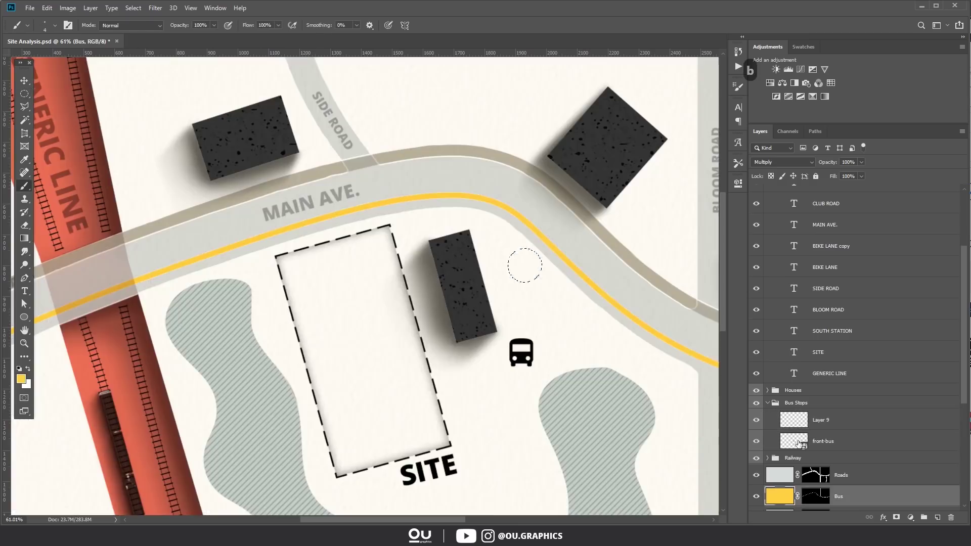
click(820, 420)
key(ctrl+d)
Step: Move the bus icon onto the yellow circle and scale it to fit inside
drag(522, 371, 527, 220)
key(ctrl+t)
key(Return)
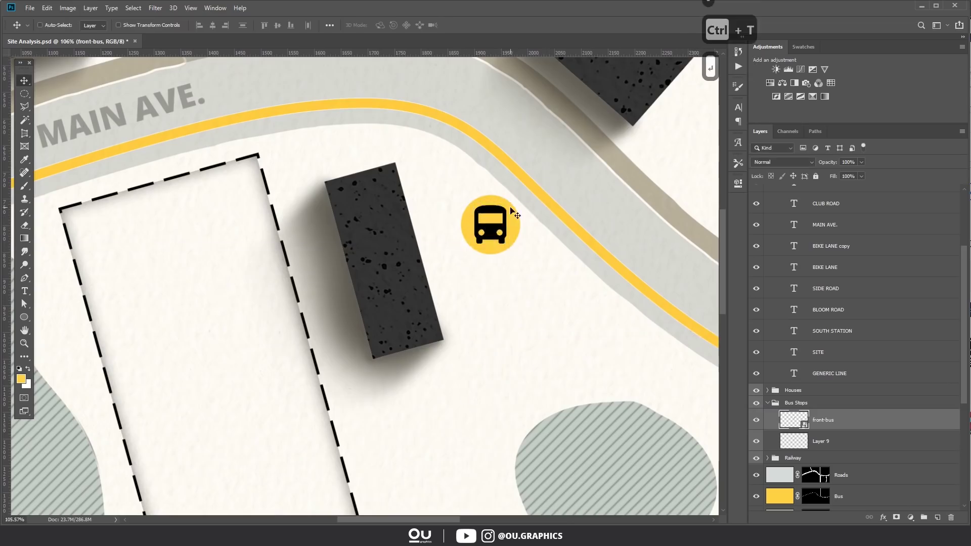
Step: Cut the bus icon's shape out of the yellow circle and hide the front-bus layer
click(775, 434)
ctrl+click(793, 419)
key(Delete)
key(ctrl+d)
click(756, 419)
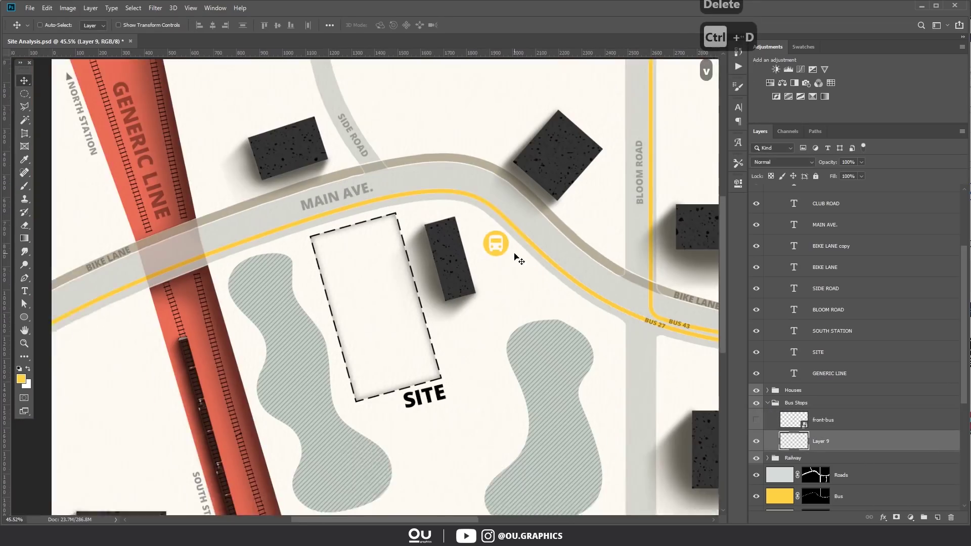
Step: Set the bus stop sign's blend mode to Multiply and place a copy of it beside Club Road, south of Main Ave
click(782, 162)
click(779, 192)
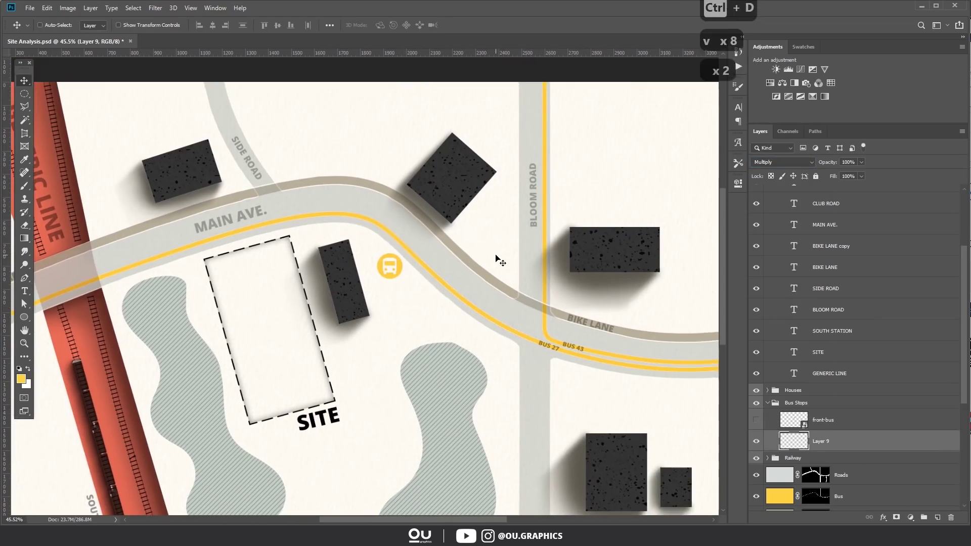
drag(431, 282, 348, 254)
scroll(348, 257, down, 2)
drag(293, 243, 622, 341)
scroll(618, 337, down, 2)
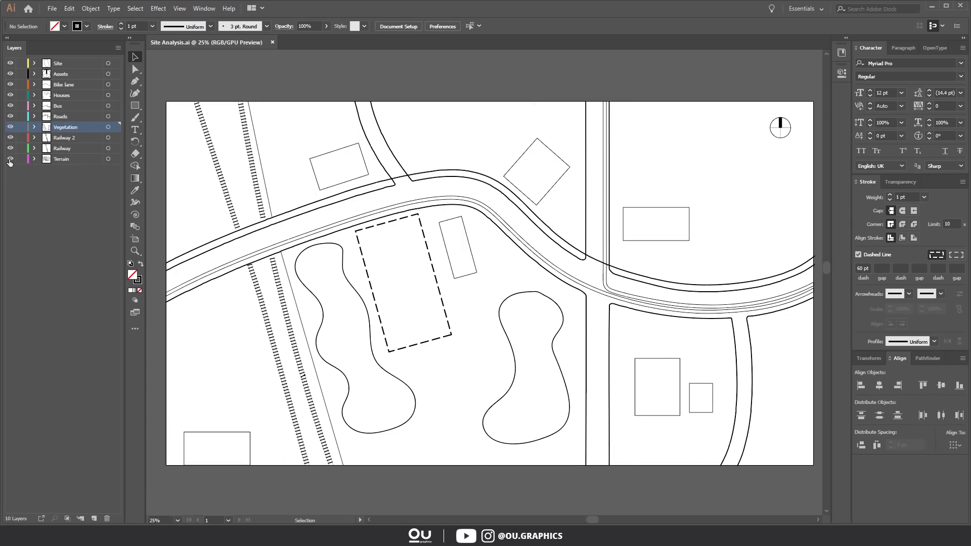
Step: Switch to the Site Analysis file in Illustrator, show the Terrain layer, copy its contour lines and hide the layer again
click(9, 160)
click(107, 159)
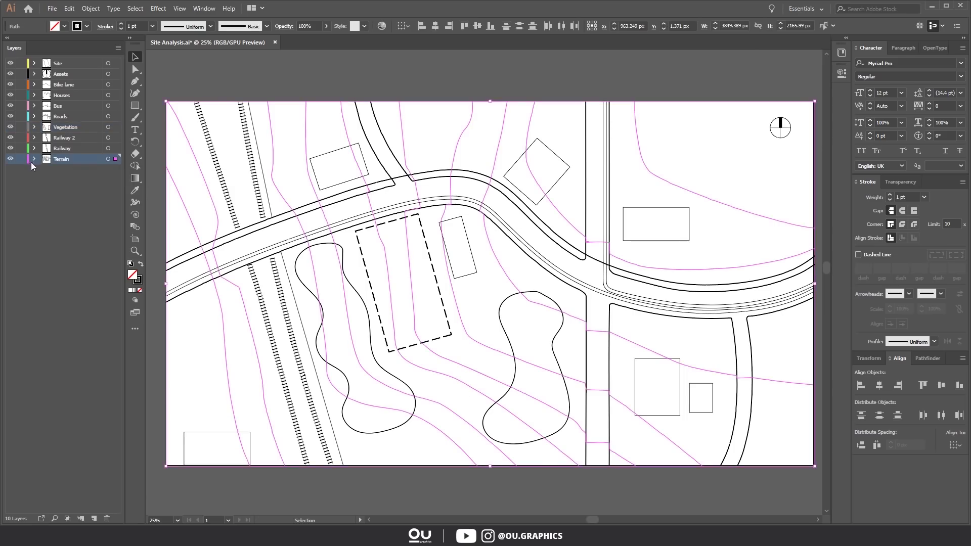
key(ctrl+c)
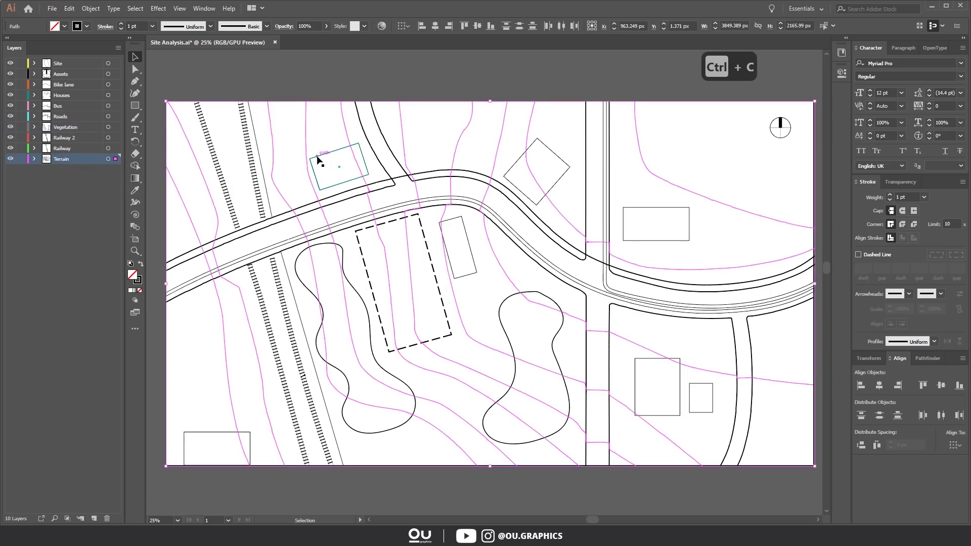
click(10, 160)
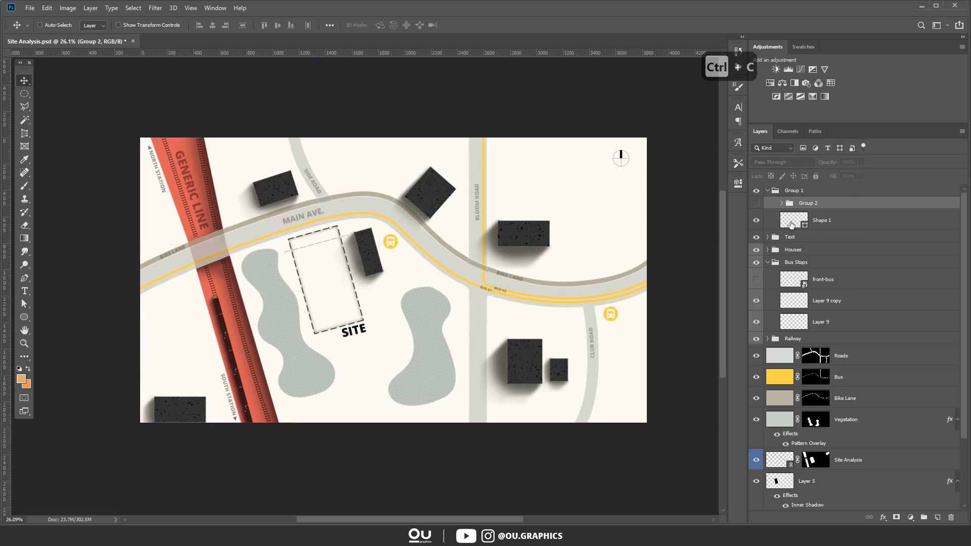
Step: Paste the terrain contours into the Photoshop diagram as pixels above Shape 1 and lower their layer opacity to 35%
click(792, 225)
key(ctrl+v)
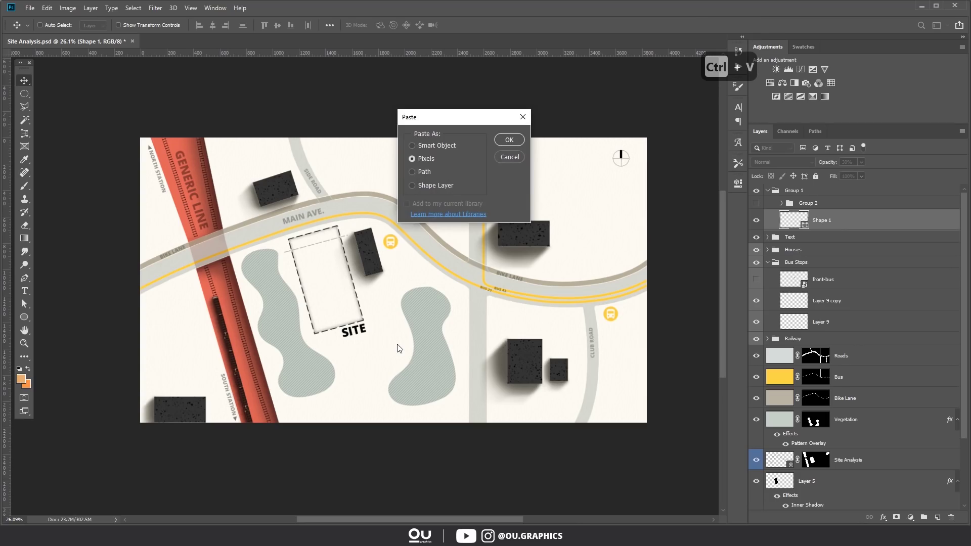
key(Return)
key(Return)
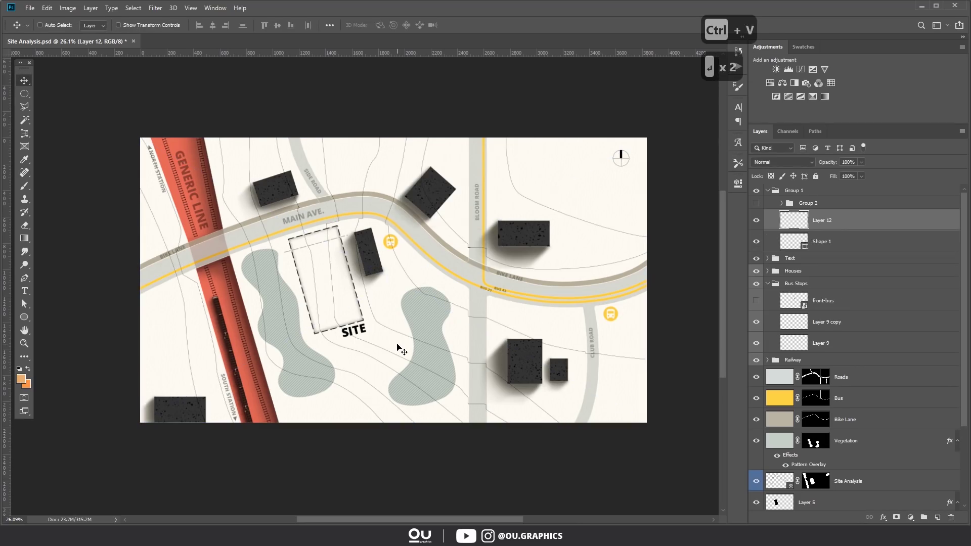
key(3)
key(5)
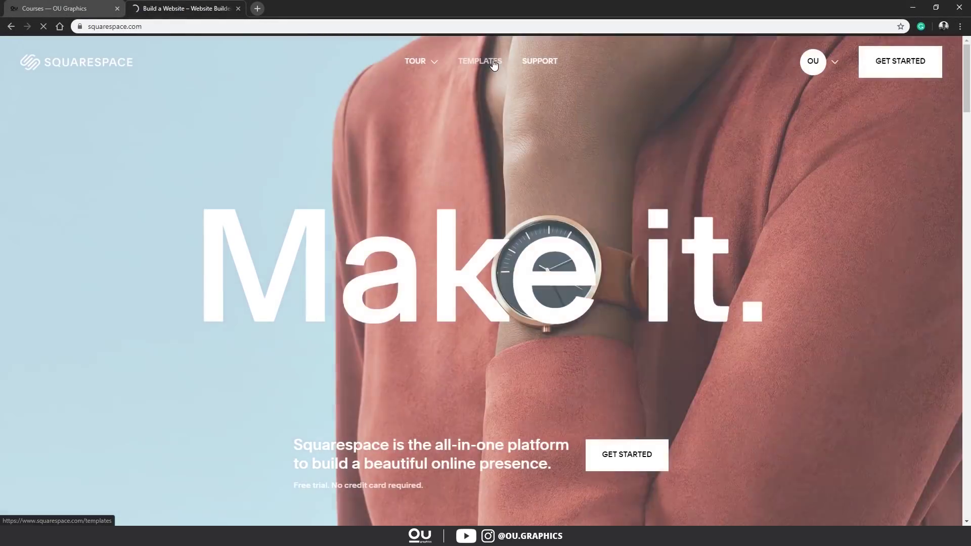
Step: Open the Squarespace website templates in the browser and look through the popular designs
click(494, 65)
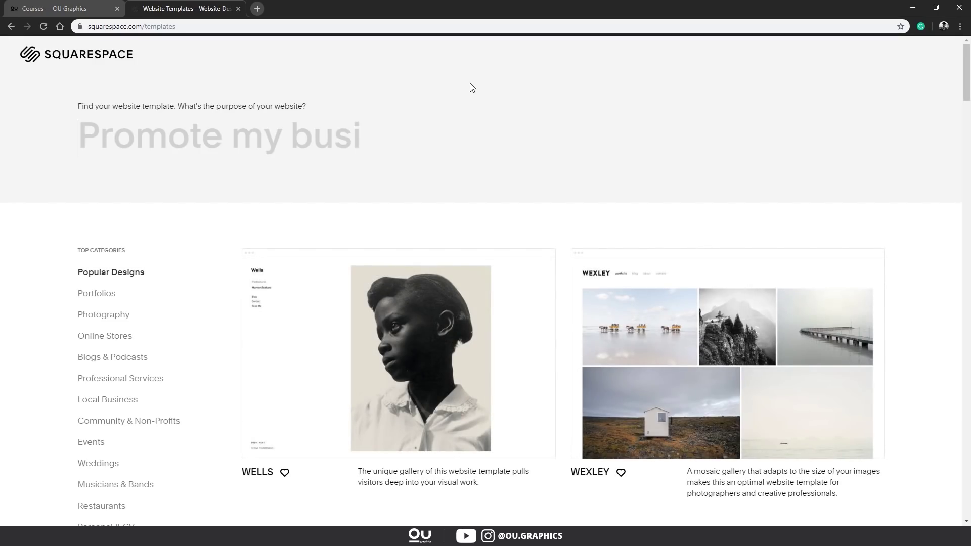
scroll(470, 88, down, 3)
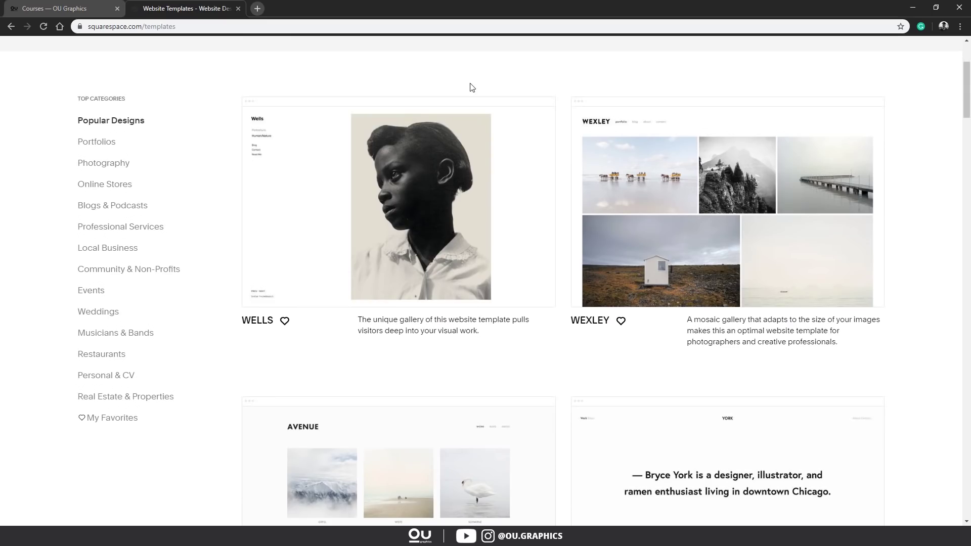
scroll(470, 88, down, 4)
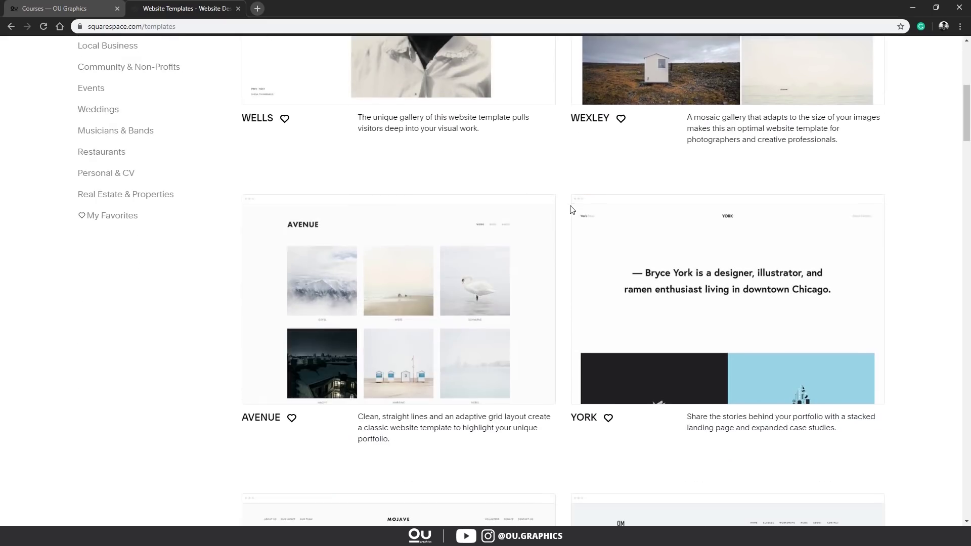
scroll(569, 207, down, 5)
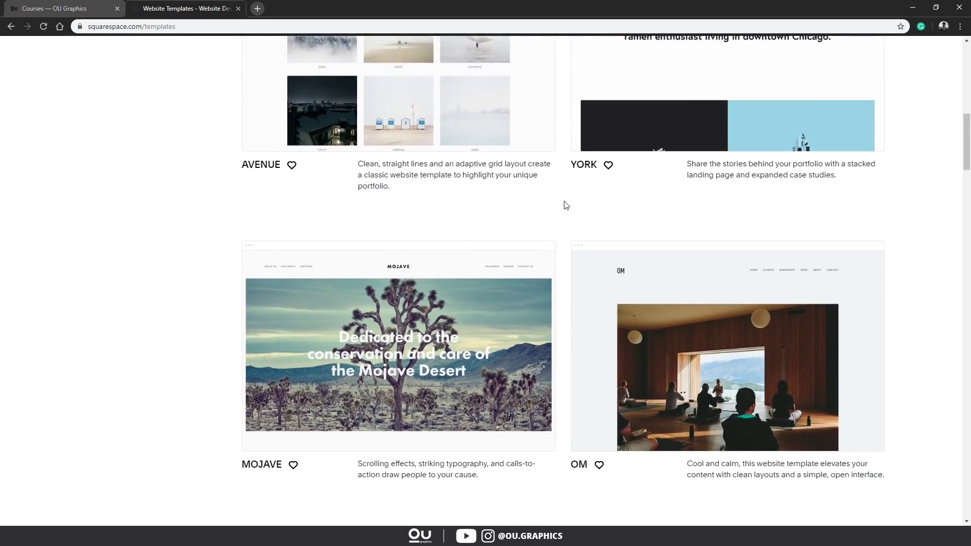
scroll(566, 204, down, 1)
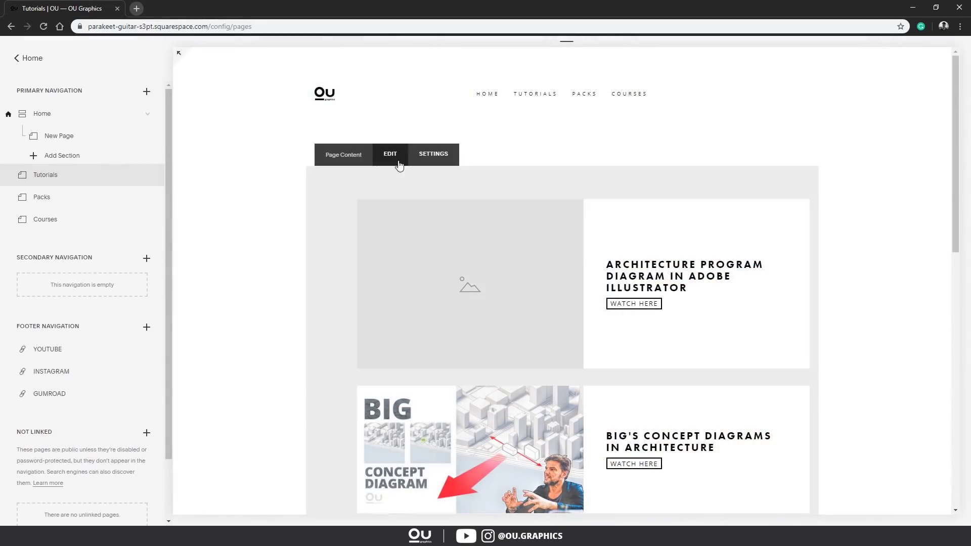
Step: Edit the Tutorials page content and upload the Thumbnail Video 53 OU JPG as the Architecture Program Diagram entry's image
click(391, 154)
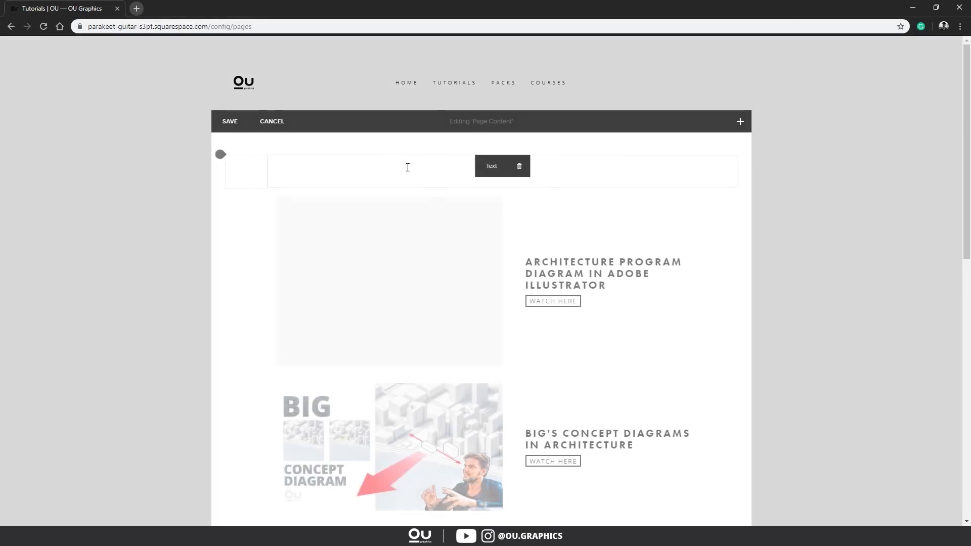
click(508, 202)
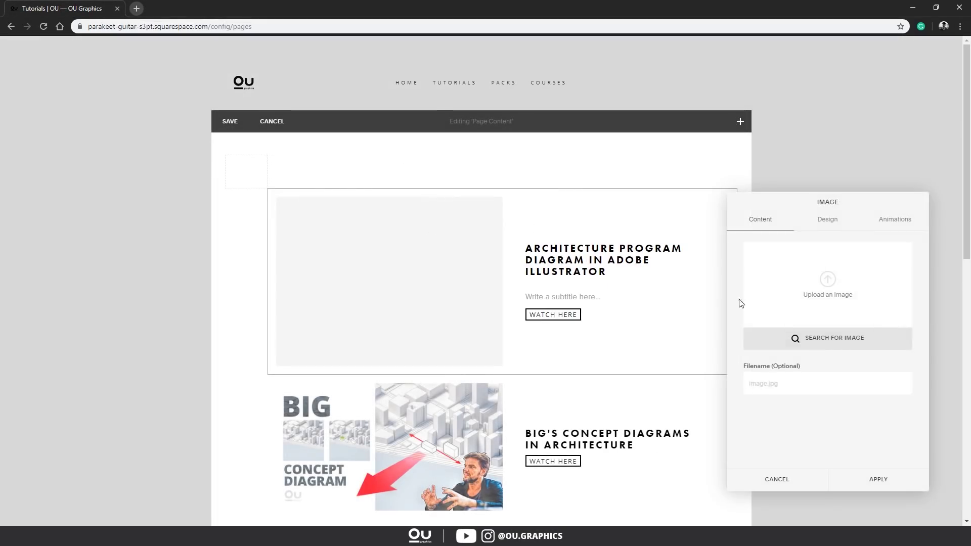
click(830, 299)
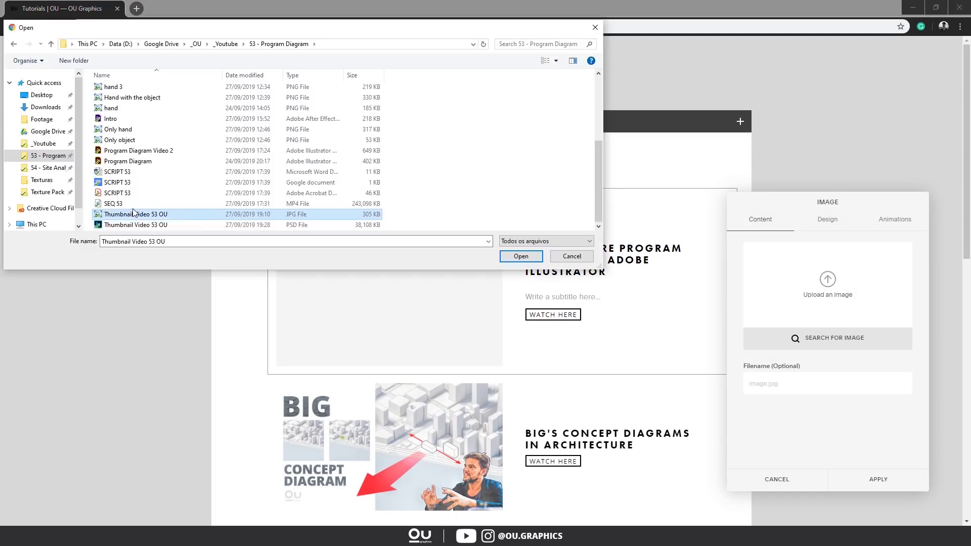
double_click(135, 213)
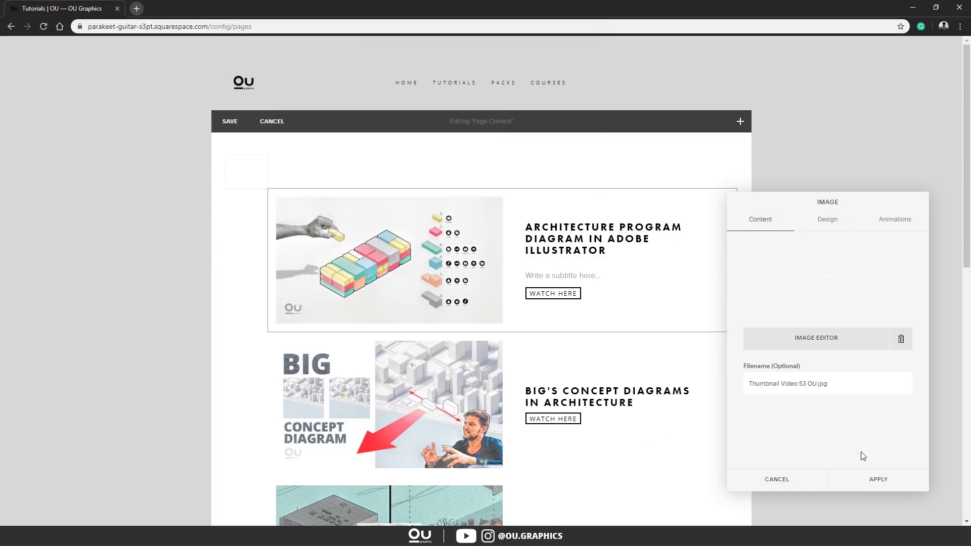
click(864, 475)
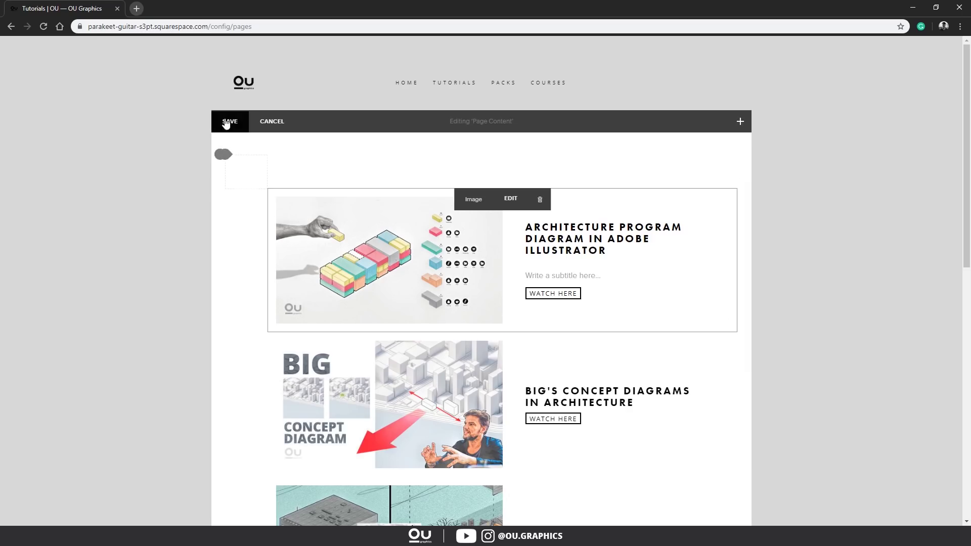